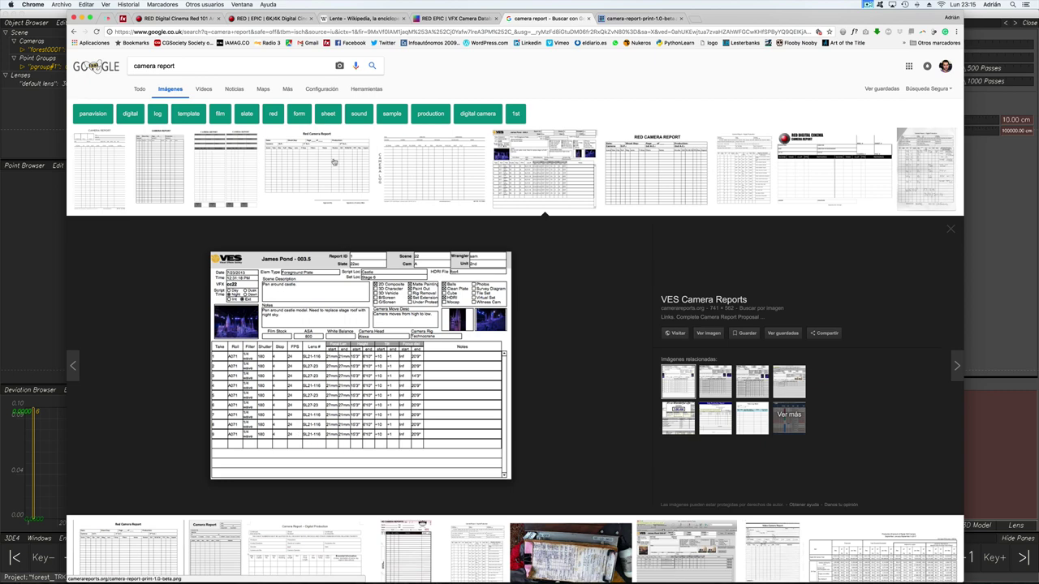
Step: Open the RED EPIC page of the VFX Camera Database and examine its sensor imaging area table
{"action": "left_click", "coordinate": [430, 18]}
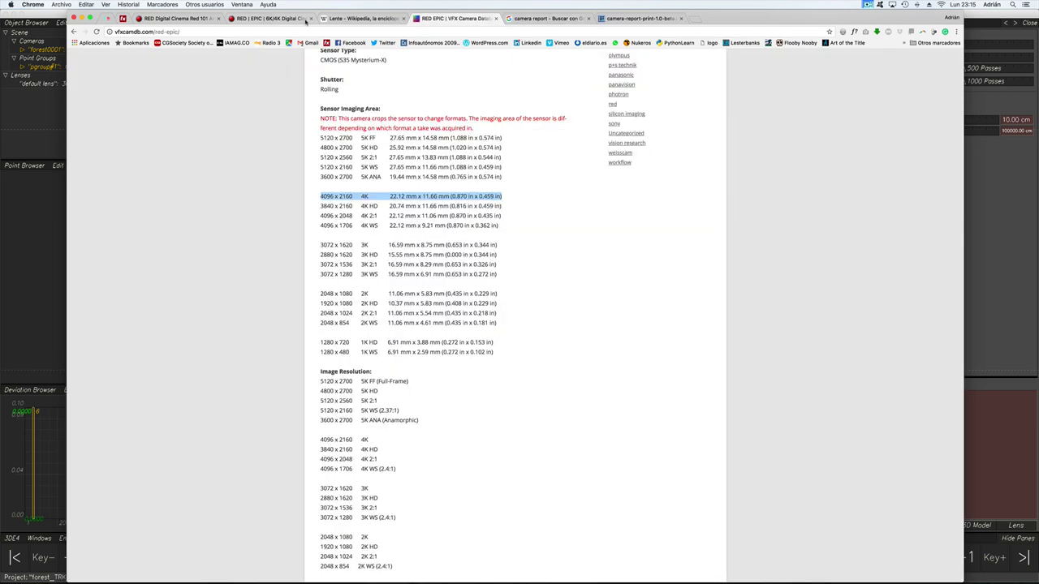
{"action": "scroll", "coordinate": [246, 189], "scroll_direction": "up", "scroll_amount": 10}
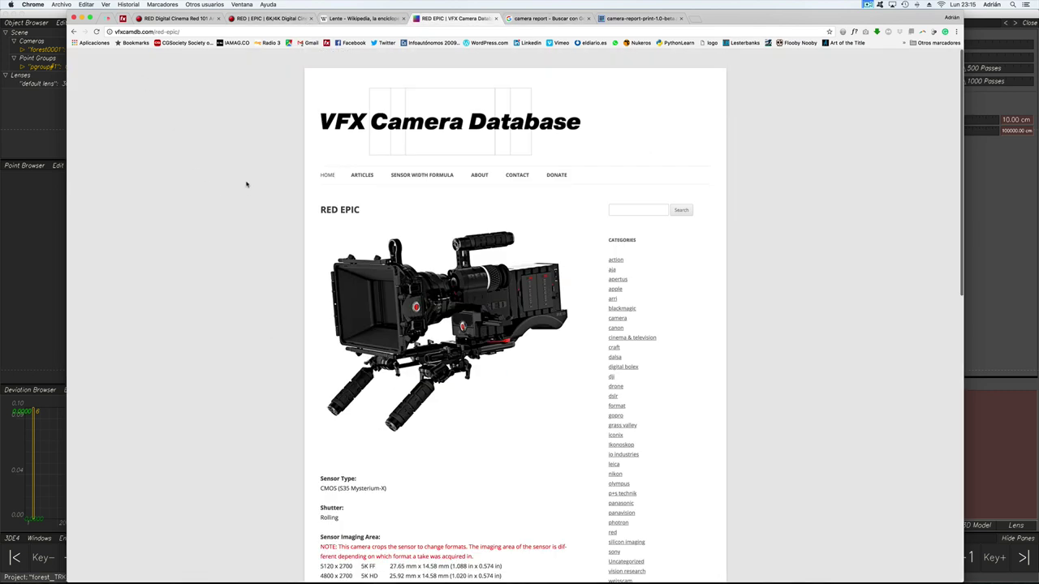
{"action": "scroll", "coordinate": [346, 176], "scroll_direction": "down", "scroll_amount": 1}
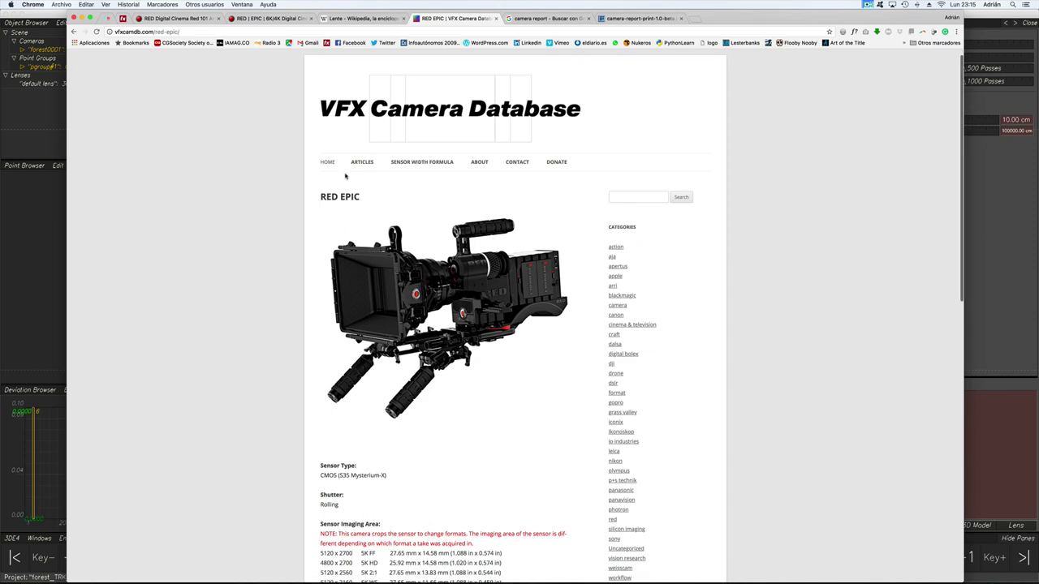
{"action": "scroll", "coordinate": [346, 176], "scroll_direction": "down", "scroll_amount": 5}
{"action": "scroll", "coordinate": [342, 186], "scroll_direction": "up", "scroll_amount": 5}
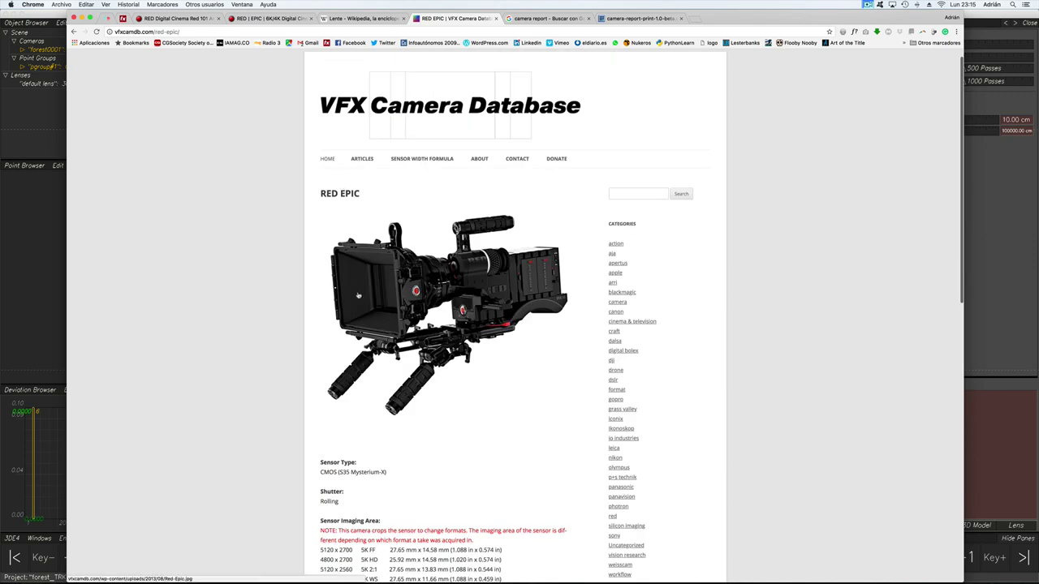
{"action": "scroll", "coordinate": [358, 295], "scroll_direction": "down", "scroll_amount": 5}
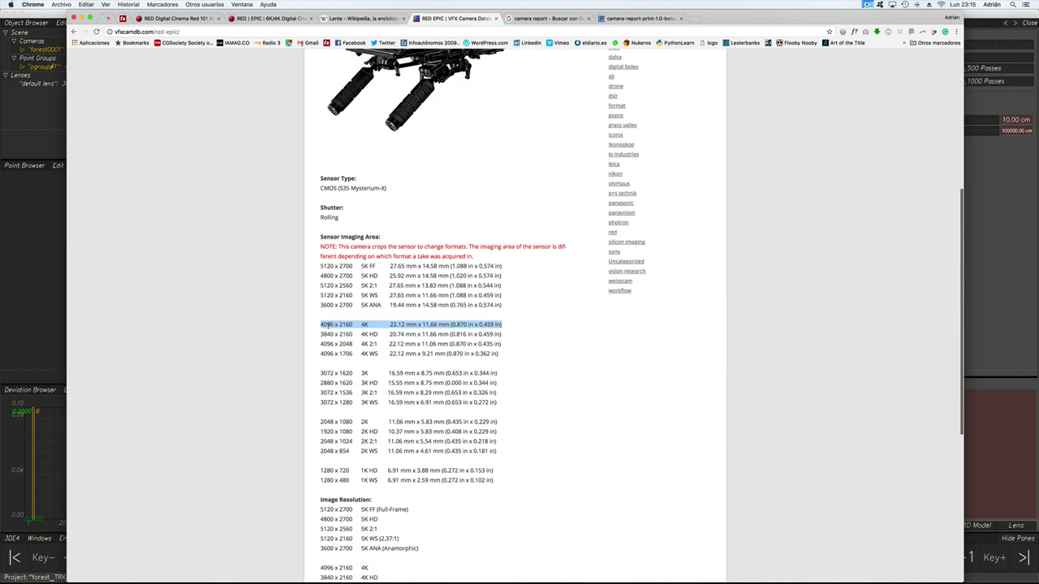
Step: Shift the browser window aside to uncover the attribute editor and examine the RED EPIC sensor sizes for the 4K formats
{"action": "left_click_drag", "start_coordinate": [772, 18], "coordinate": [648, 17]}
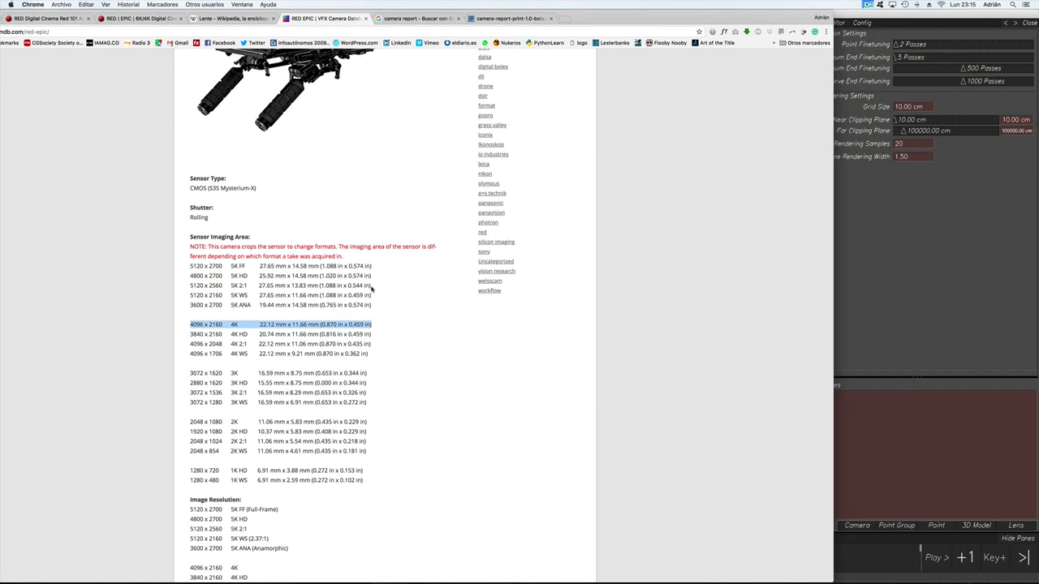
{"action": "scroll", "coordinate": [252, 411], "scroll_direction": "up", "scroll_amount": 3}
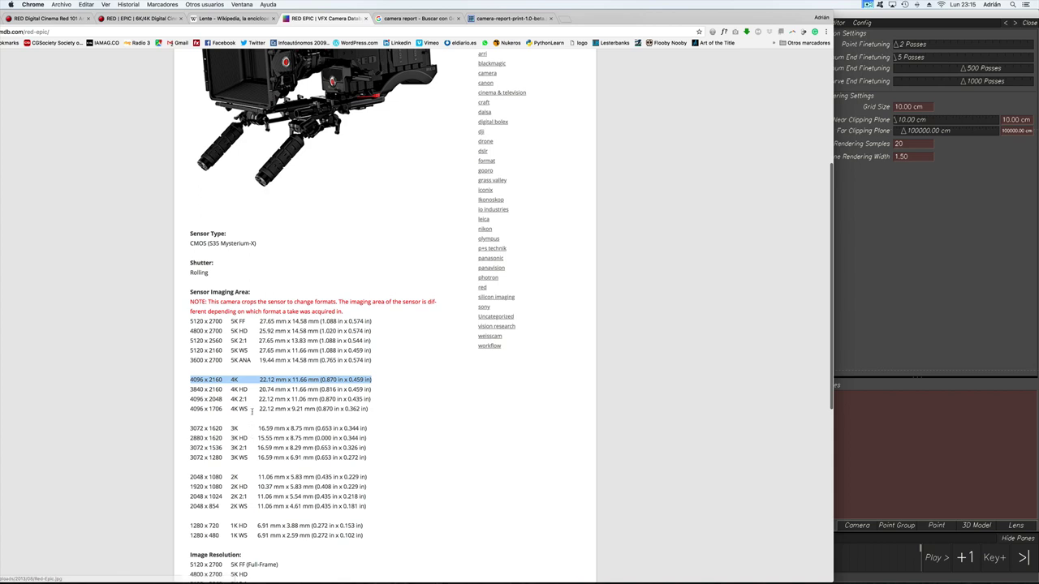
{"action": "scroll", "coordinate": [253, 412], "scroll_direction": "up", "scroll_amount": 2}
{"action": "scroll", "coordinate": [253, 412], "scroll_direction": "up", "scroll_amount": 3}
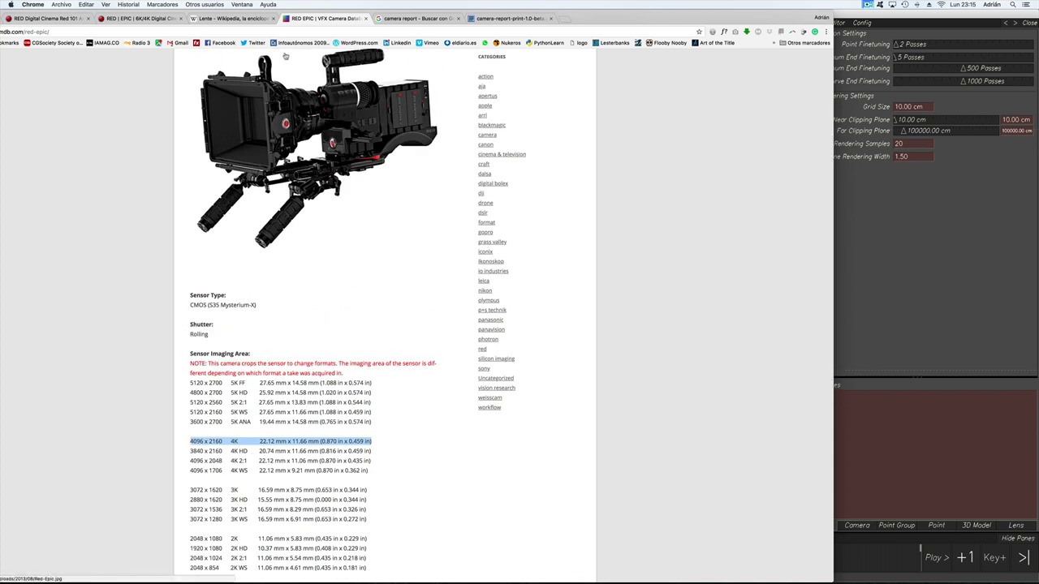
{"action": "left_click", "coordinate": [138, 18]}
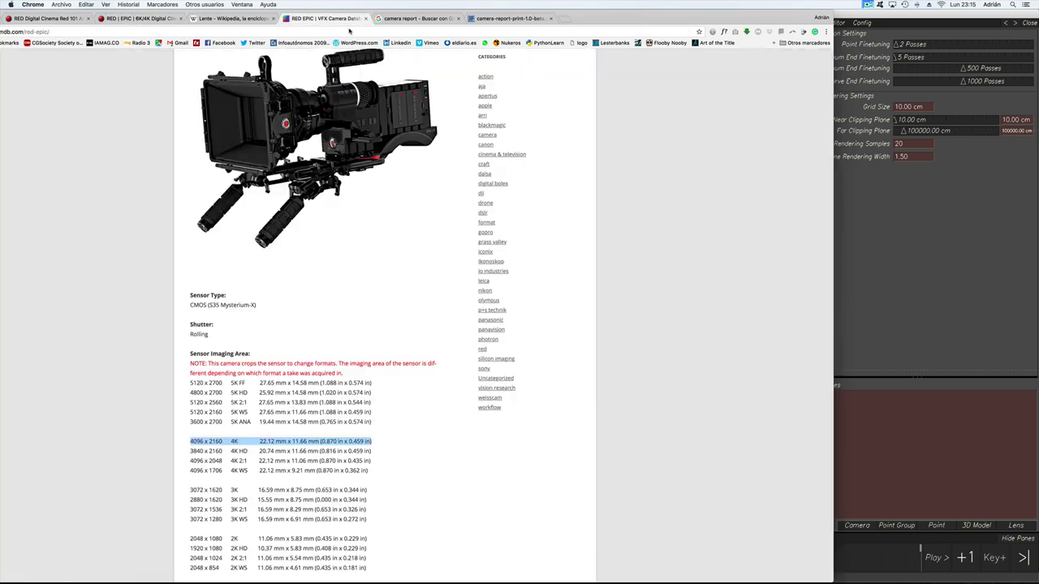
{"action": "left_click", "coordinate": [324, 18]}
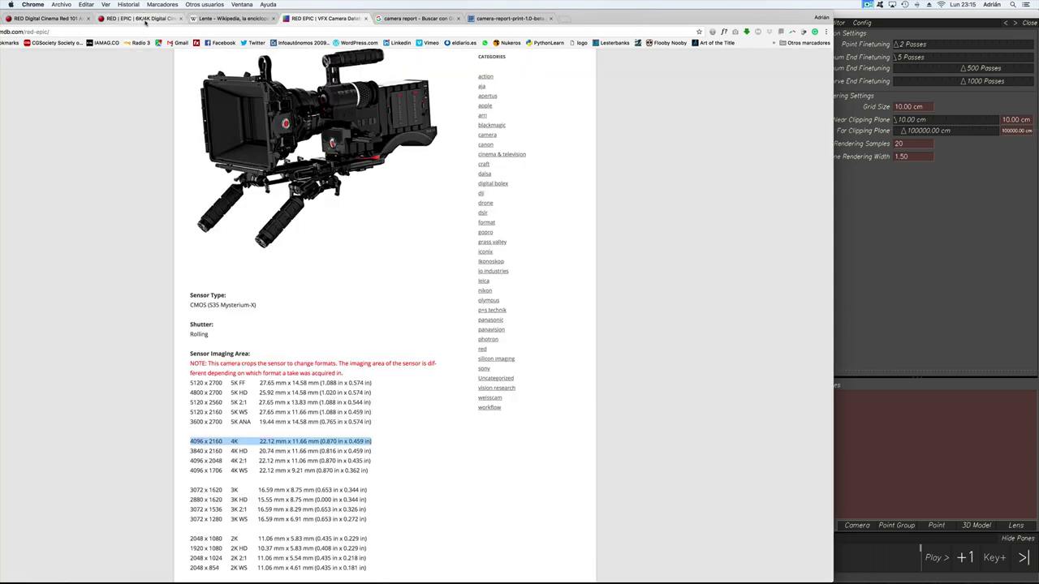
{"action": "scroll", "coordinate": [179, 329], "scroll_direction": "down", "scroll_amount": 5}
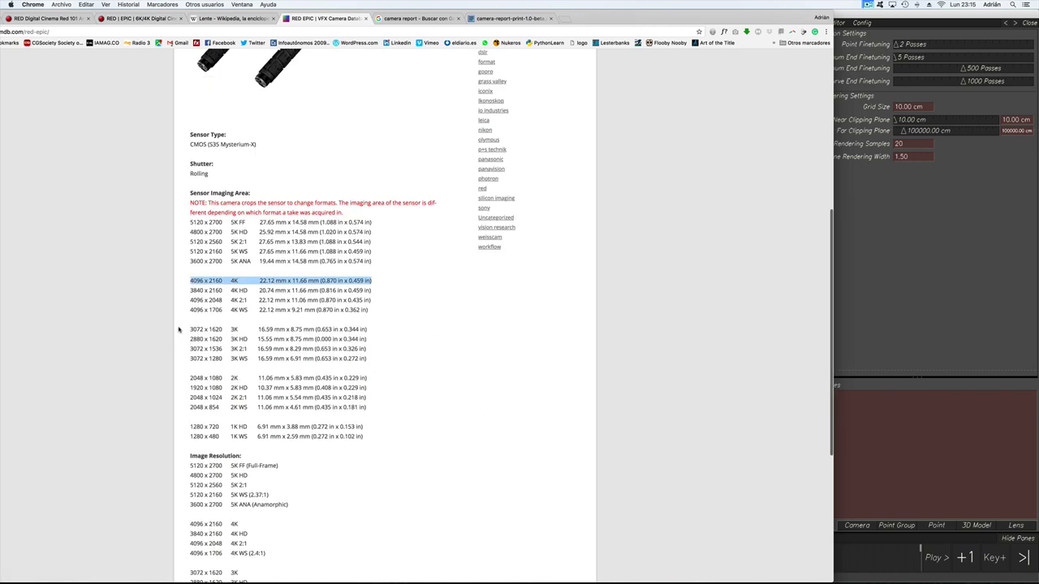
{"action": "left_click", "coordinate": [191, 281]}
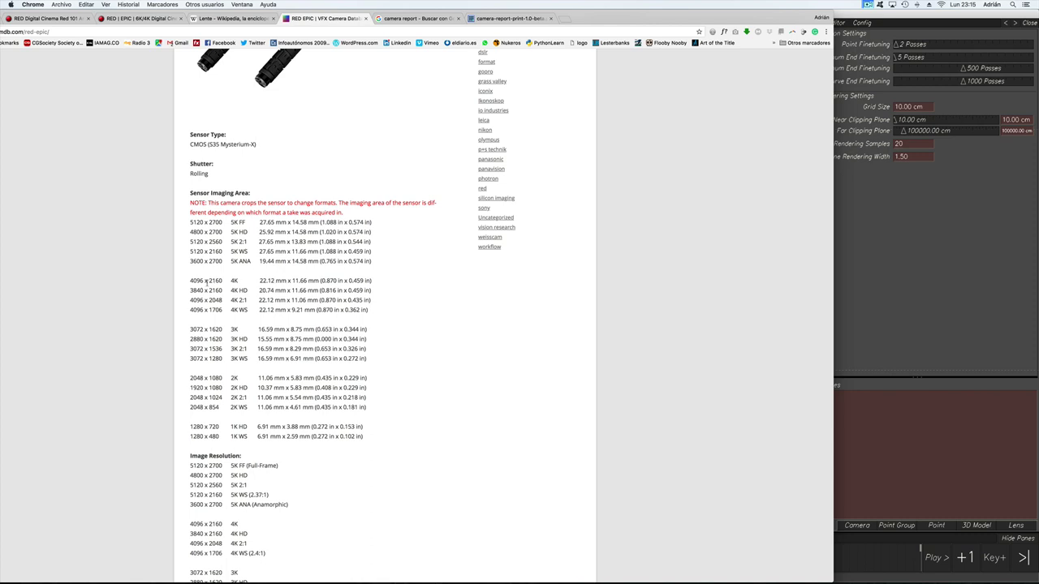
Step: Compare the footage resolution in the 3DEqualizer4 camera attributes with the sensor size of the 4096 x 2160 4K format in the browser
{"action": "left_click", "coordinate": [989, 573]}
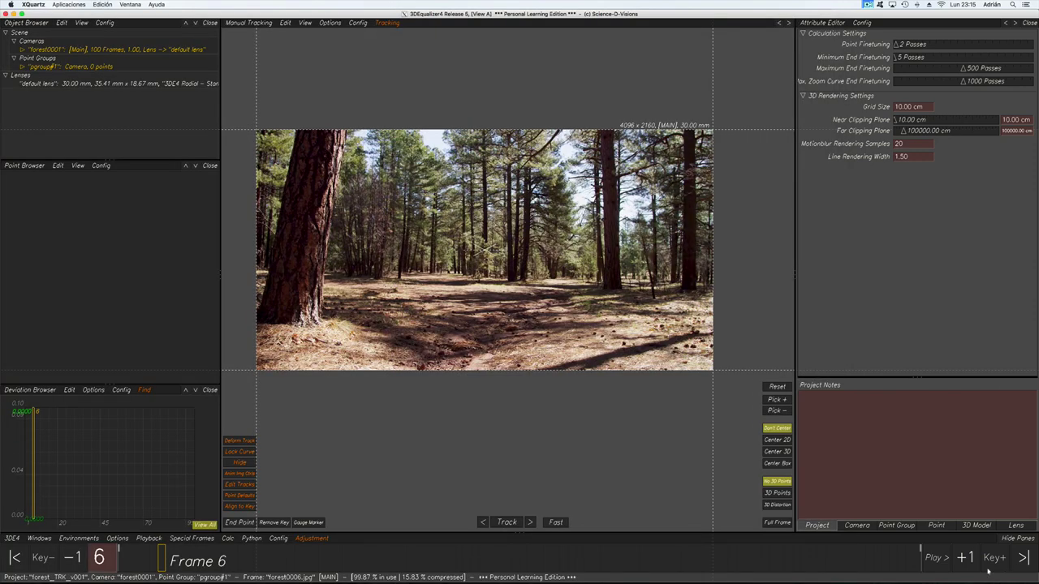
{"action": "left_click", "coordinate": [856, 525]}
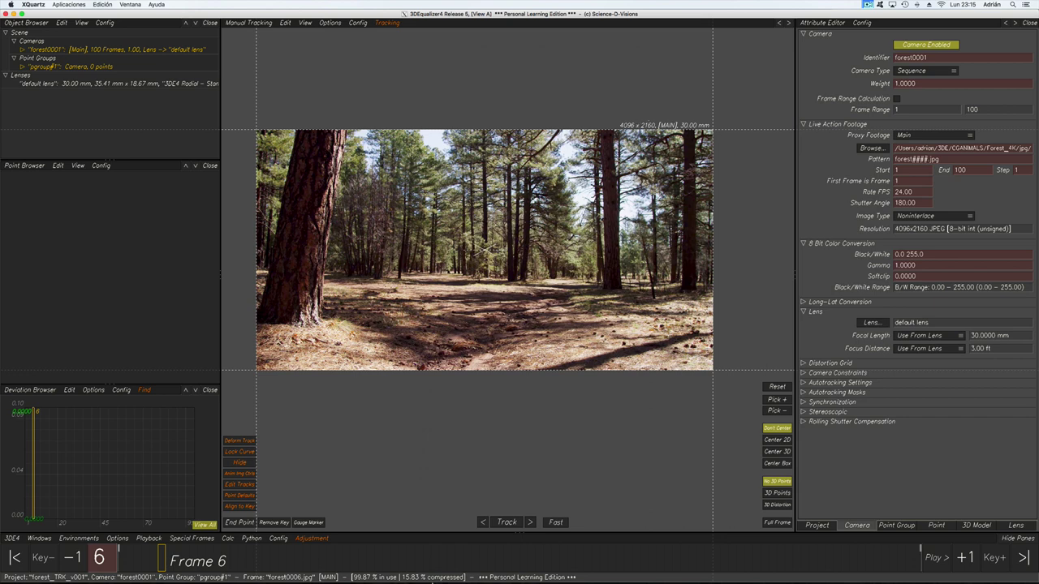
{"action": "mouse_move", "coordinate": [438, 580]}
{"action": "left_click", "coordinate": [666, 568]}
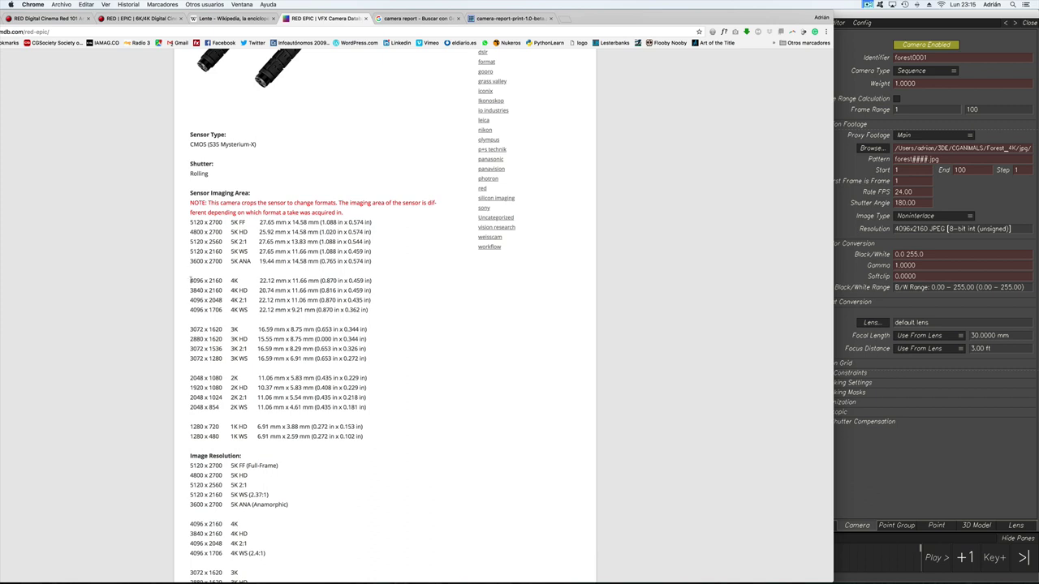
{"action": "left_click_drag", "start_coordinate": [189, 280], "coordinate": [221, 280]}
{"action": "left_click", "coordinate": [238, 281]}
{"action": "left_click_drag", "start_coordinate": [262, 281], "coordinate": [319, 281]}
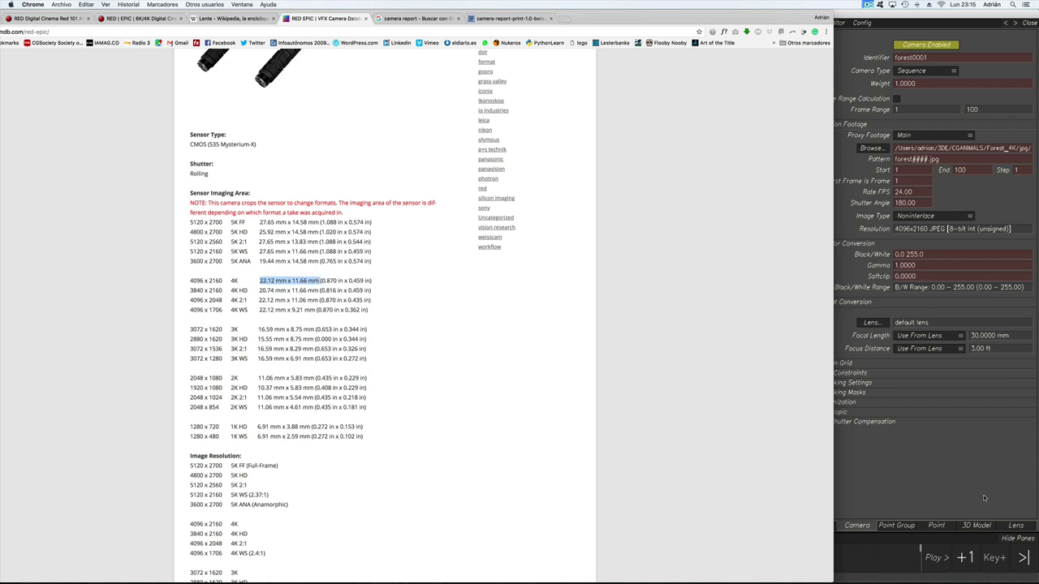
Step: In 3DEqualizer4, set the default lens's filmback height to 11 mm, consulting the 4K sensor size in the browser
{"action": "left_click", "coordinate": [984, 497]}
{"action": "left_click", "coordinate": [1015, 525]}
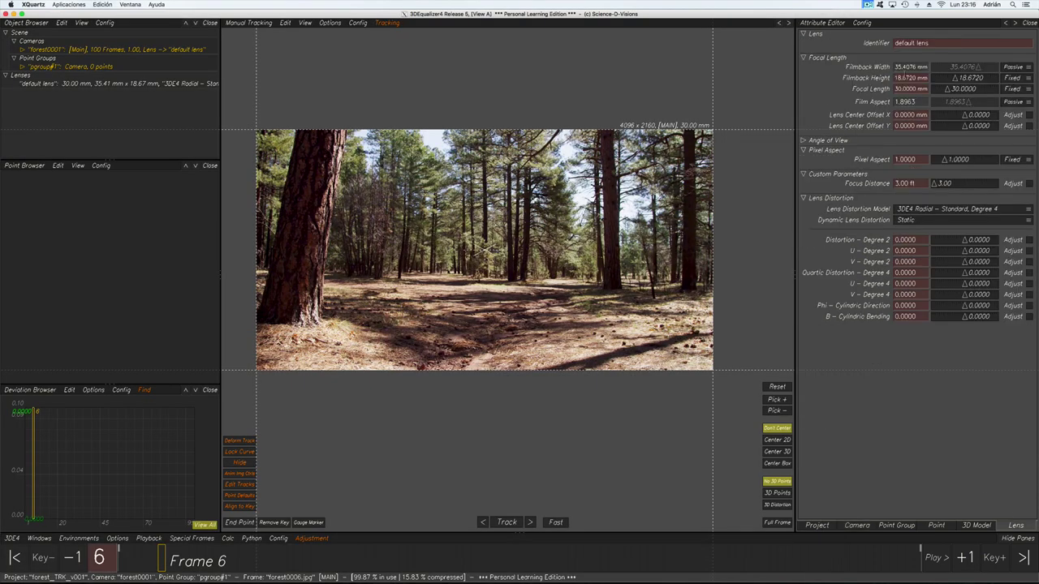
{"action": "double_click", "coordinate": [909, 78]}
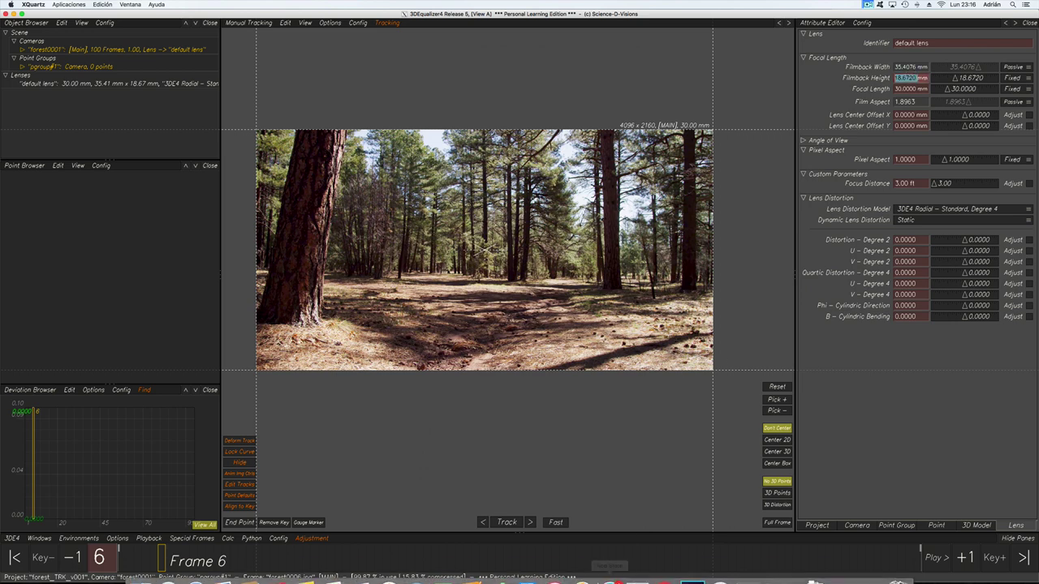
{"action": "left_click", "coordinate": [664, 567]}
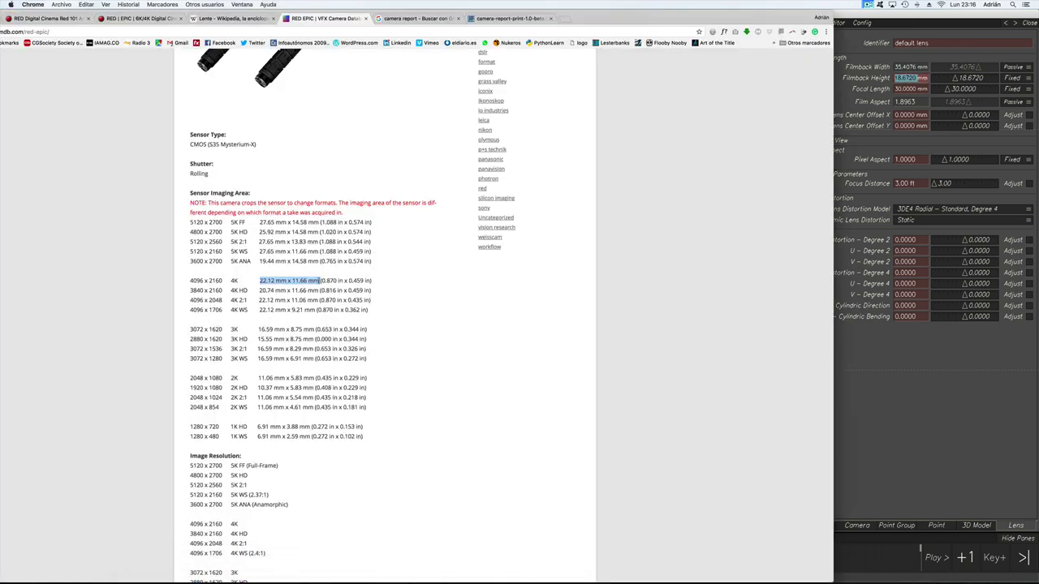
{"action": "left_click", "coordinate": [914, 85]}
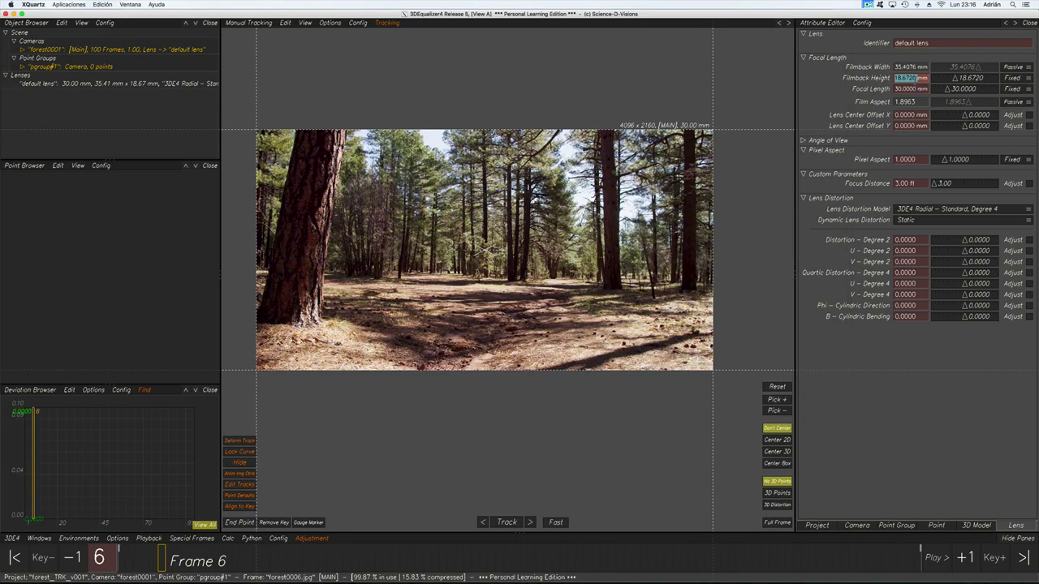
{"action": "type", "text": "11.66"}
{"action": "key", "text": "Return"}
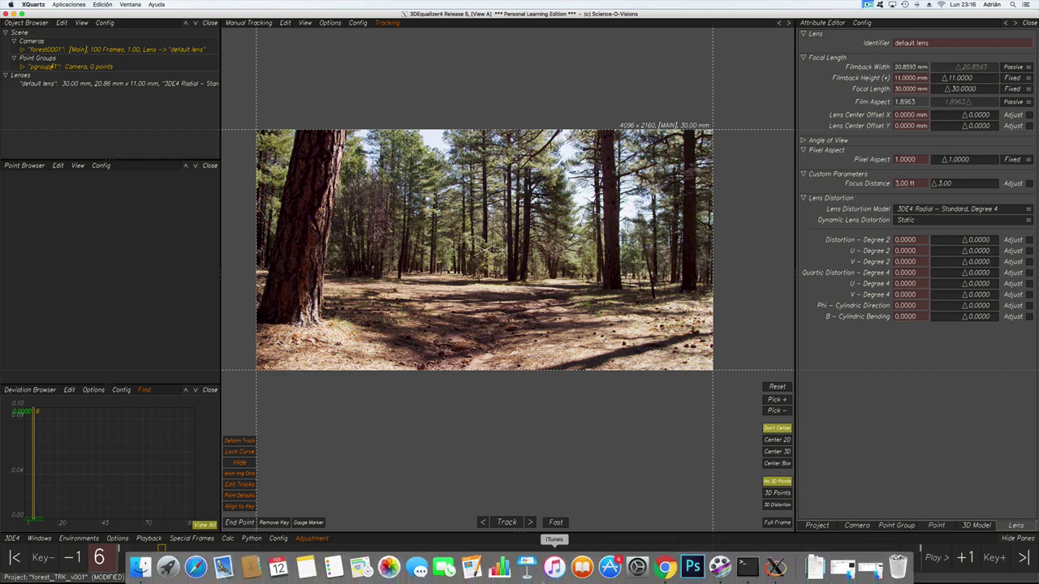
{"action": "left_click", "coordinate": [639, 565]}
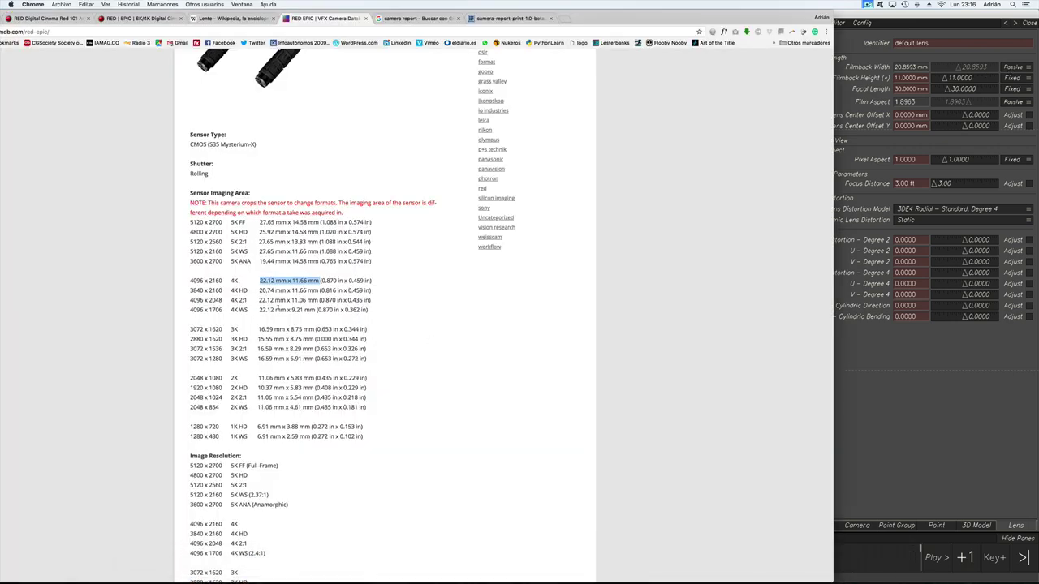
{"action": "left_click", "coordinate": [857, 112]}
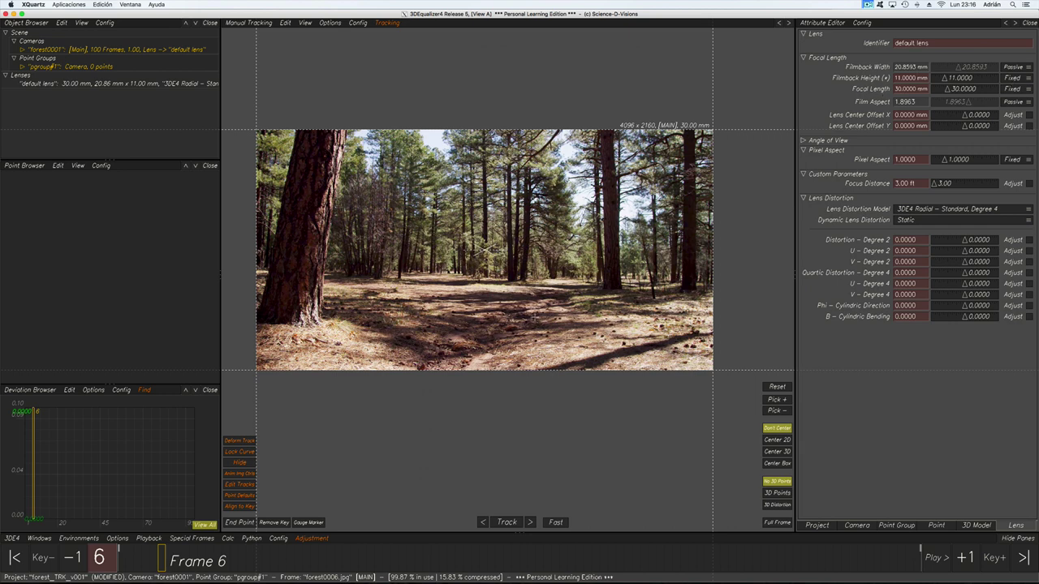
Step: Play the forest footage for a preview, stop it and scrub back to frame 1
{"action": "left_click", "coordinate": [932, 558]}
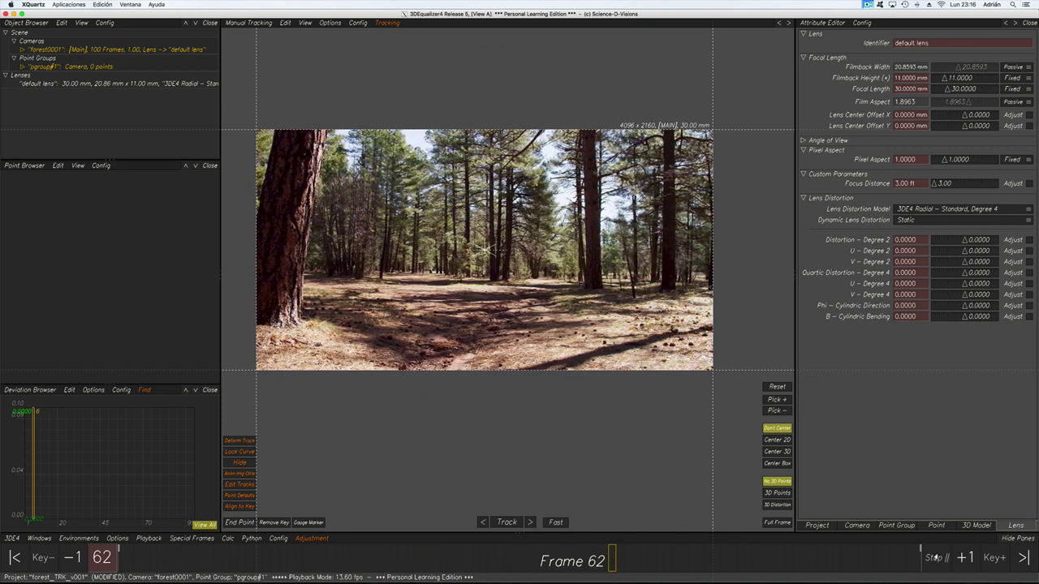
{"action": "left_click", "coordinate": [933, 558]}
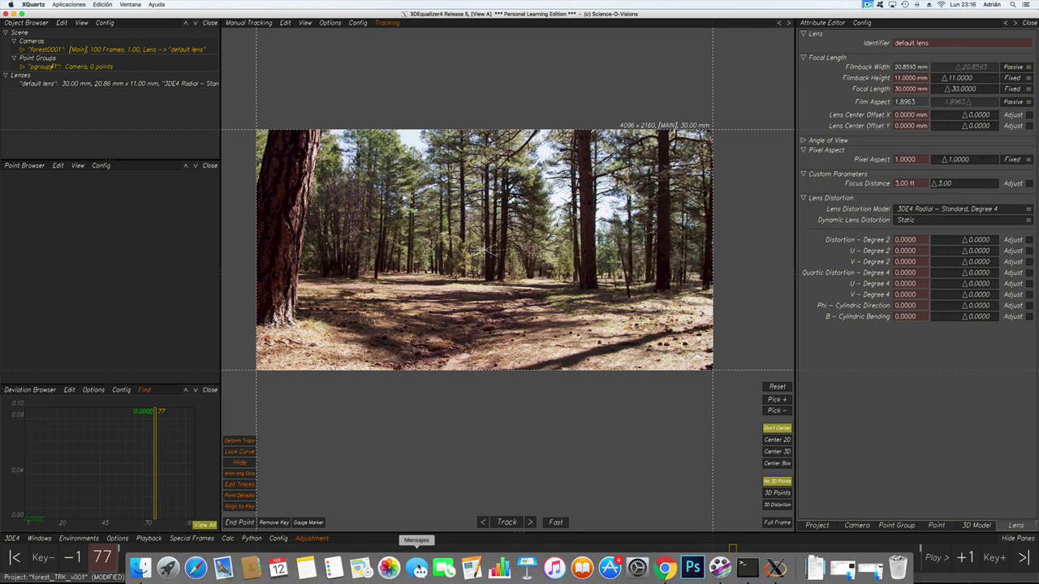
{"action": "left_click", "coordinate": [401, 560]}
{"action": "left_click_drag", "start_coordinate": [401, 560], "coordinate": [120, 560]}
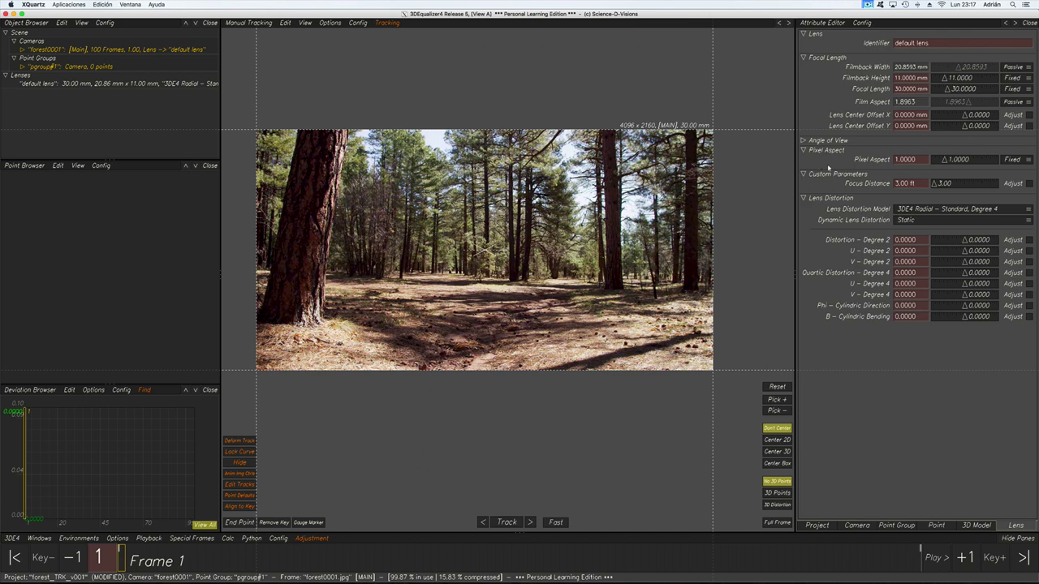
Step: Review the project and camera attributes and save the project
{"action": "left_click", "coordinate": [815, 526]}
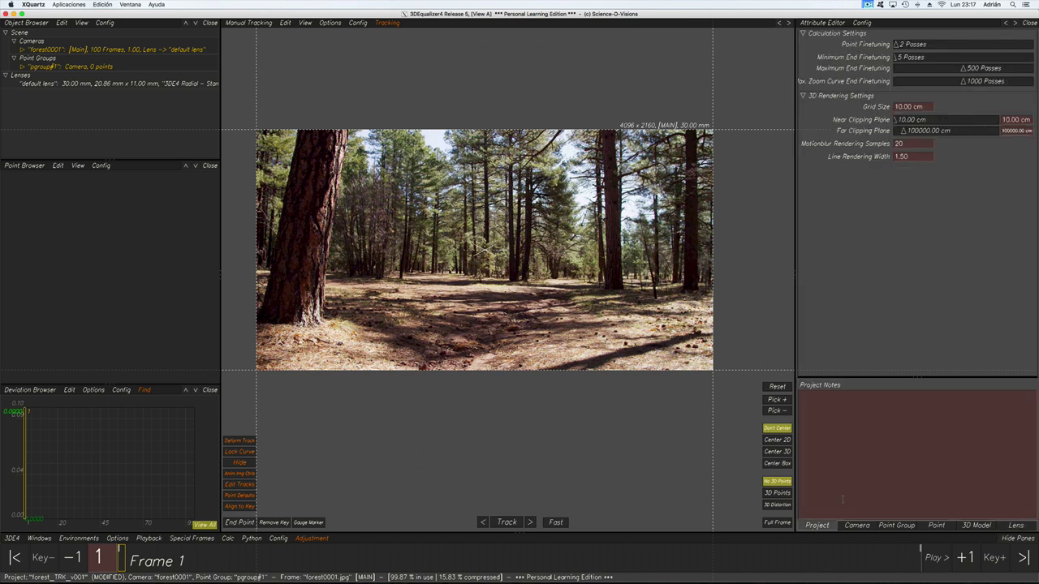
{"action": "left_click", "coordinate": [855, 525]}
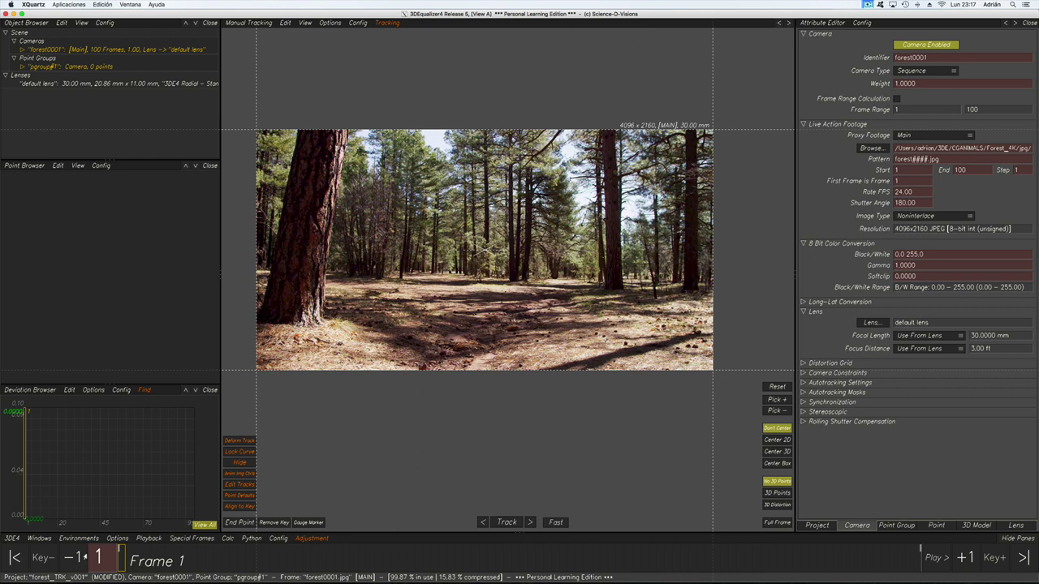
{"action": "left_click", "coordinate": [13, 538]}
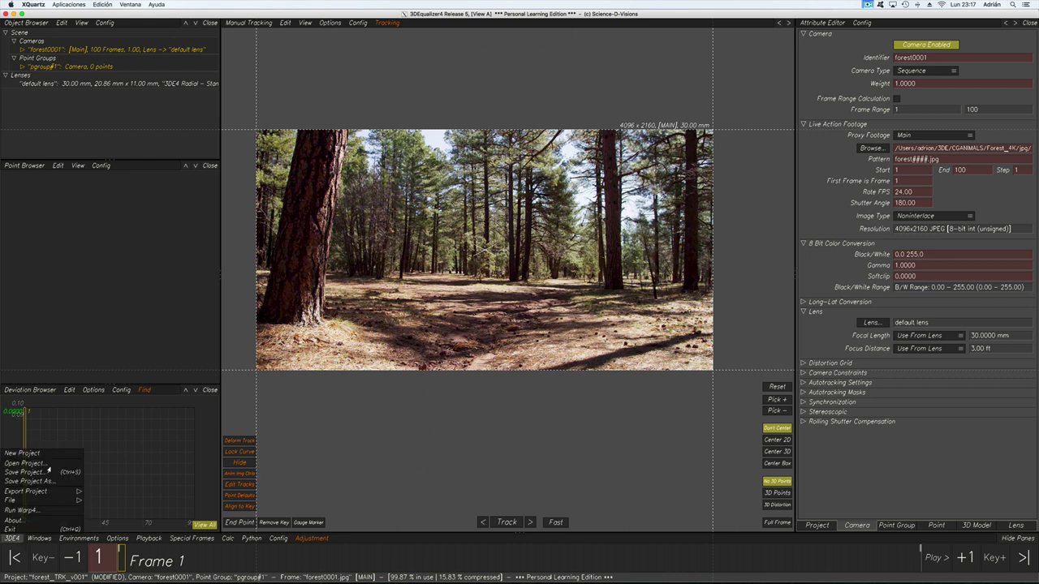
{"action": "left_click", "coordinate": [49, 471]}
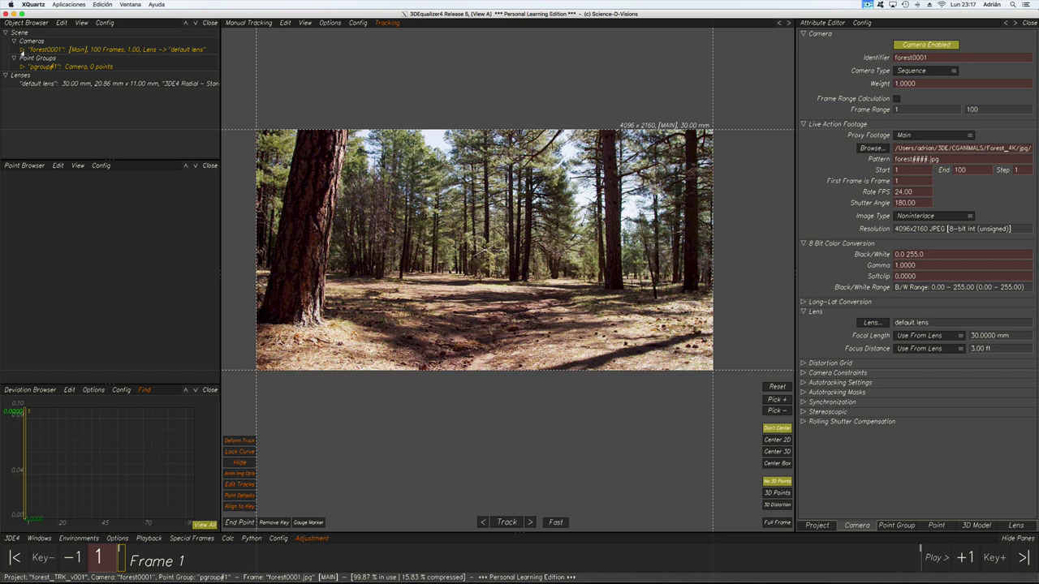
Step: Expand the forest0001 camera and view the options for adding a camera to the scene
{"action": "left_click", "coordinate": [98, 51]}
{"action": "right_click", "coordinate": [37, 42]}
{"action": "mouse_move", "coordinate": [73, 44]}
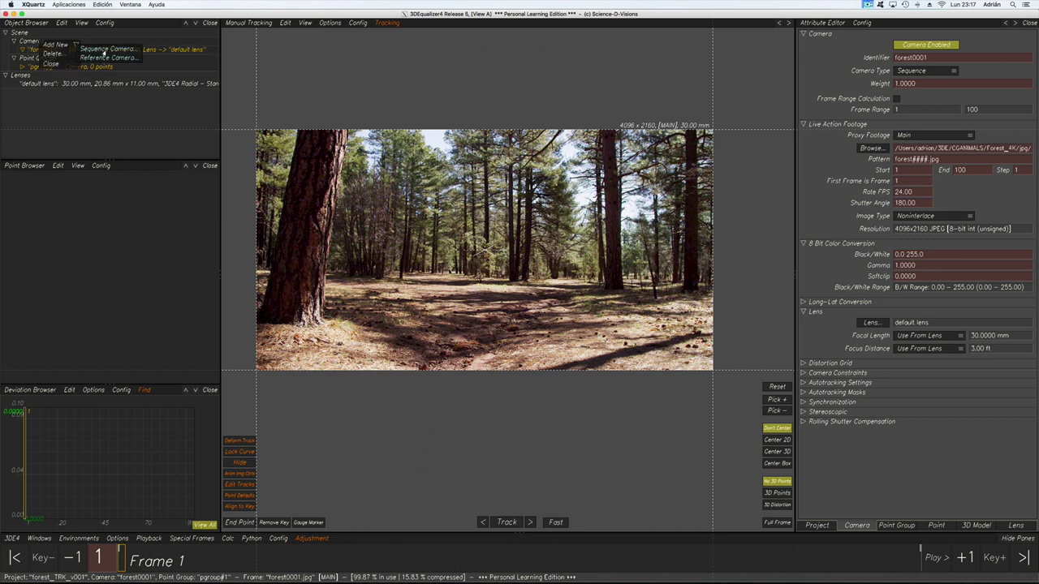
{"action": "left_click", "coordinate": [88, 125]}
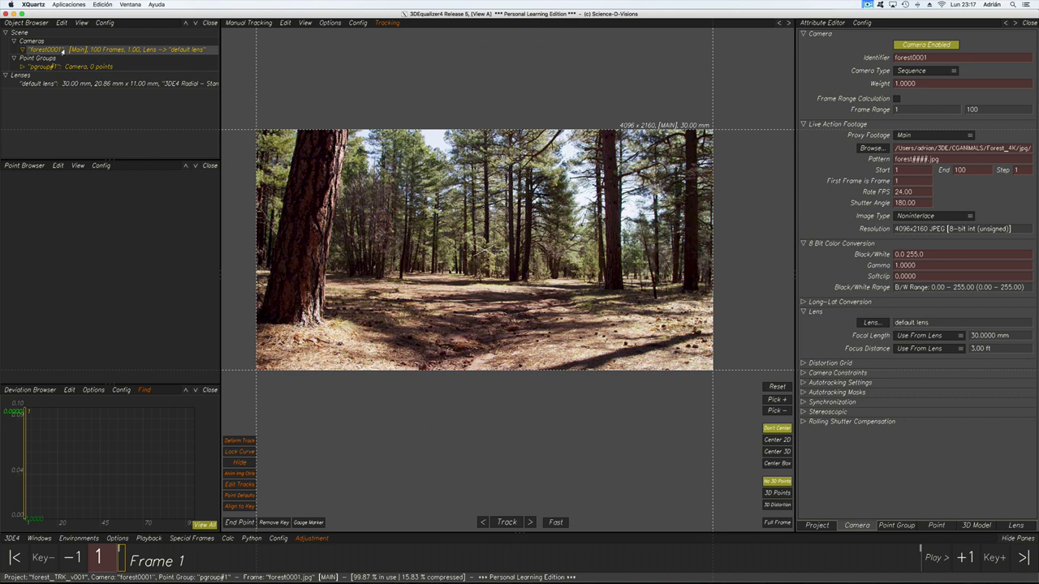
Step: Select the pgroup#1 point group and expand it along with its Points entry
{"action": "left_click", "coordinate": [37, 66]}
{"action": "left_click", "coordinate": [23, 68]}
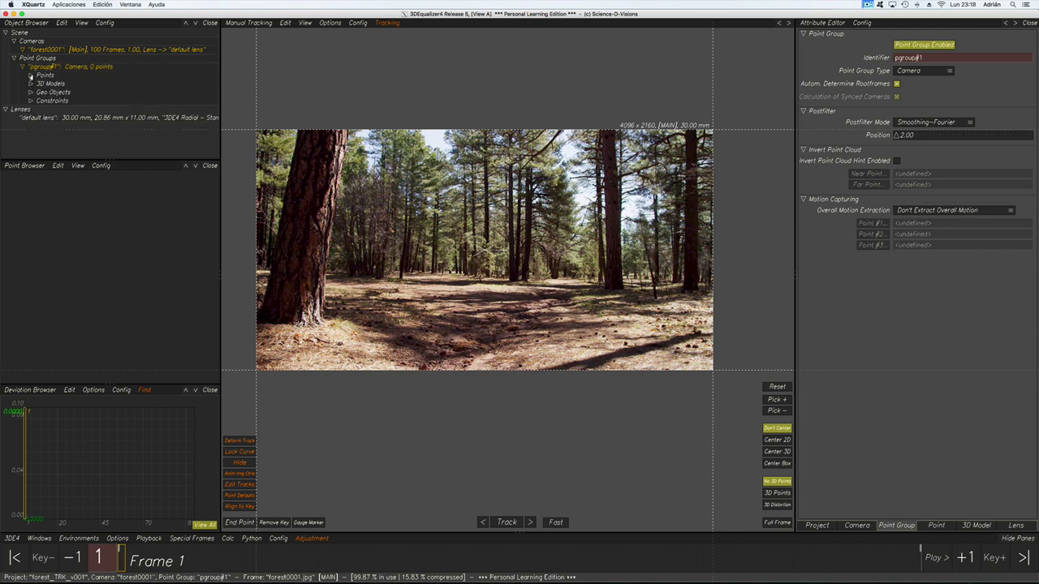
{"action": "left_click", "coordinate": [30, 75]}
{"action": "scroll", "coordinate": [470, 248], "scroll_direction": "down", "scroll_amount": 3}
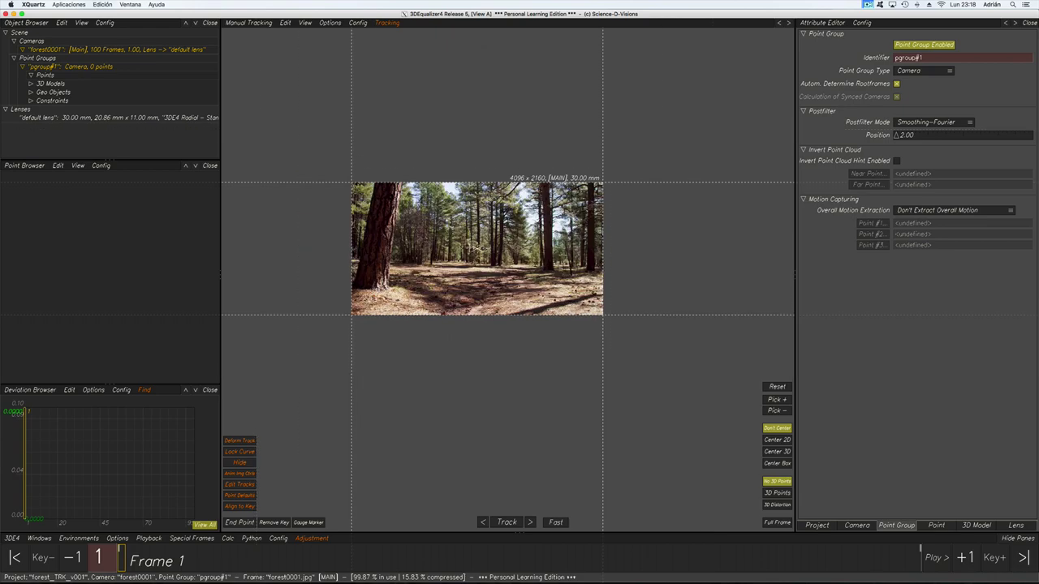
{"action": "scroll", "coordinate": [469, 248], "scroll_direction": "up", "scroll_amount": 6}
{"action": "scroll", "coordinate": [562, 271], "scroll_direction": "down", "scroll_amount": 3}
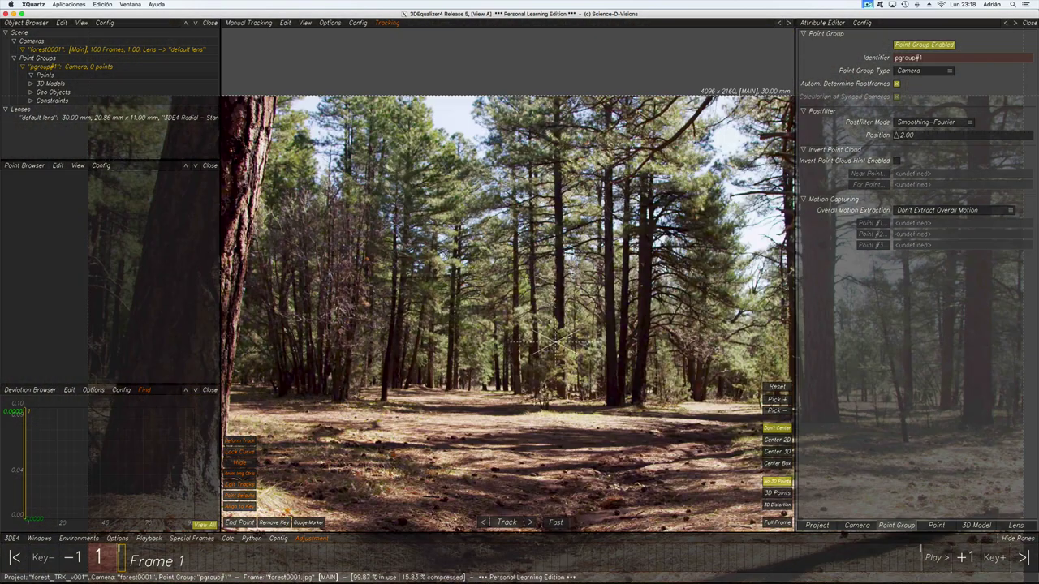
Step: Place a tracking point on the dark pine cone on the forest floor and collapse the point group's Points entry
{"action": "middle_click_drag", "start_coordinate": [555, 346], "coordinate": [685, 102]}
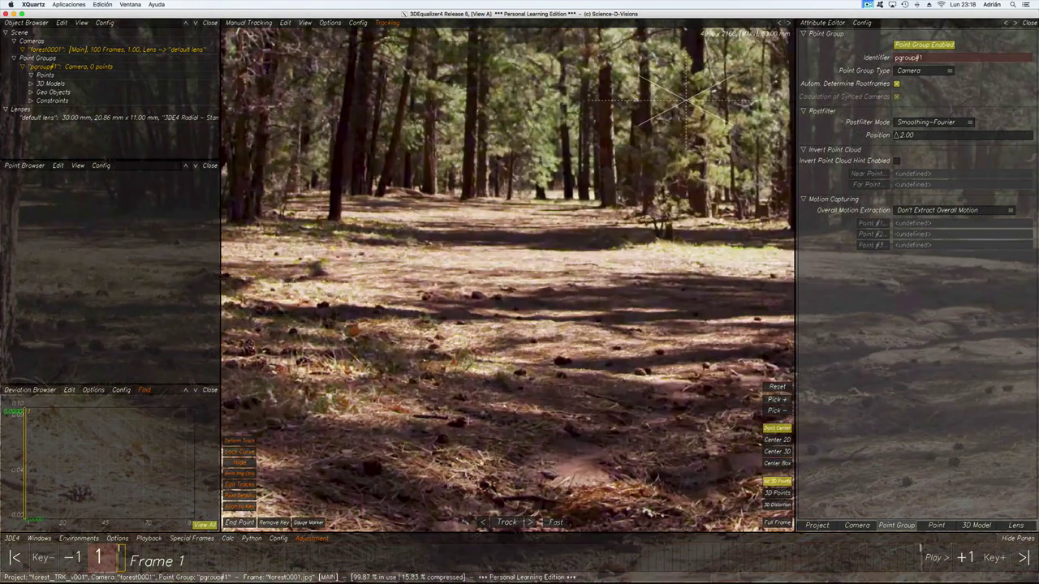
{"action": "left_click", "coordinate": [463, 420], "text": "ctrl"}
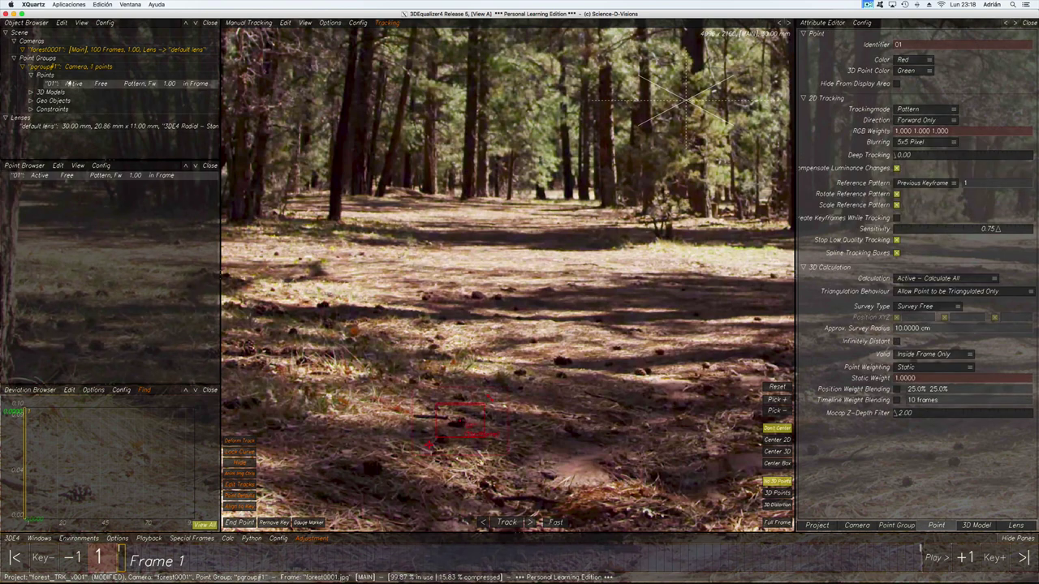
{"action": "left_click", "coordinate": [31, 74]}
{"action": "left_click", "coordinate": [31, 74]}
{"action": "left_click", "coordinate": [31, 75]}
{"action": "left_click", "coordinate": [39, 84]}
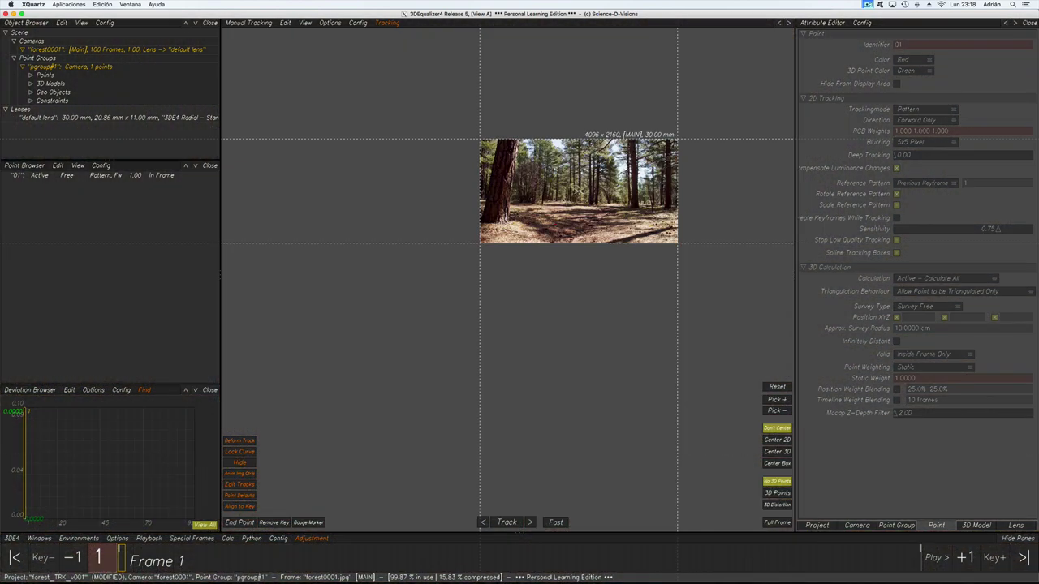
Step: Review the default lens and point 01 attributes, and add a second tracking point on the ground beside the first
{"action": "scroll", "coordinate": [568, 201], "scroll_direction": "up", "scroll_amount": 5}
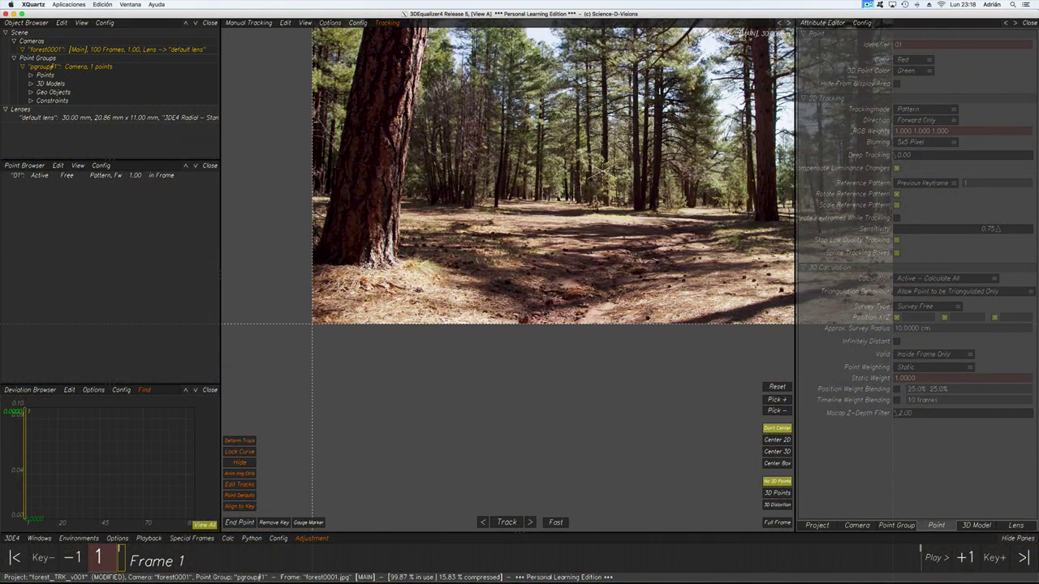
{"action": "scroll", "coordinate": [570, 201], "scroll_direction": "down", "scroll_amount": 3}
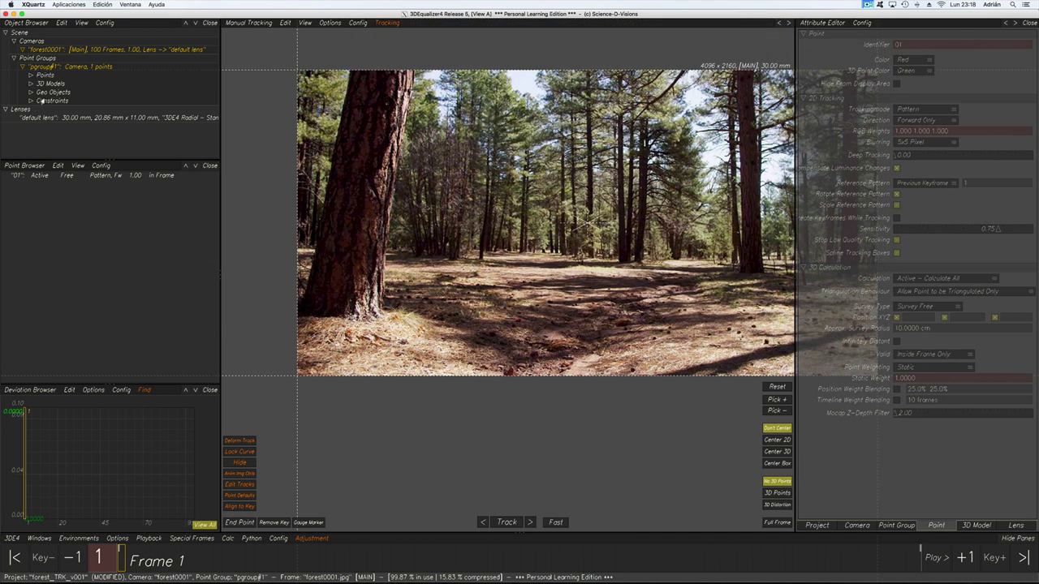
{"action": "left_click", "coordinate": [95, 119]}
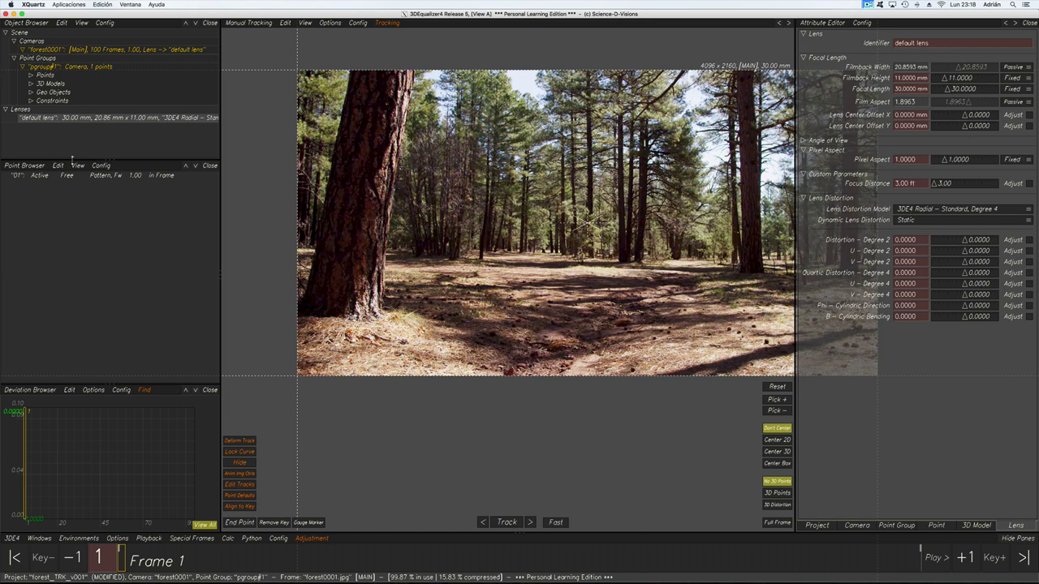
{"action": "left_click", "coordinate": [31, 175]}
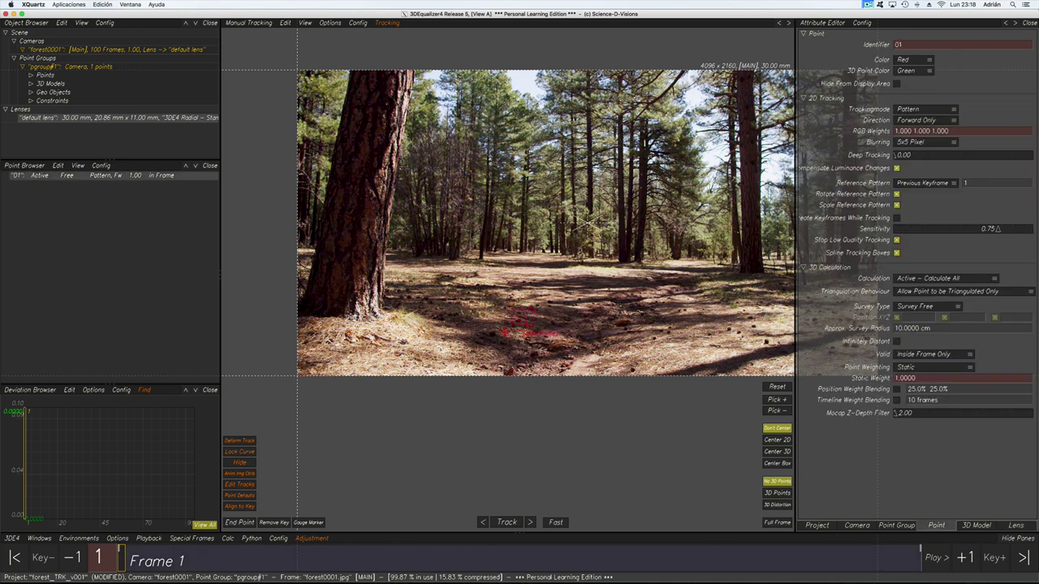
{"action": "left_click", "coordinate": [627, 328], "text": "ctrl"}
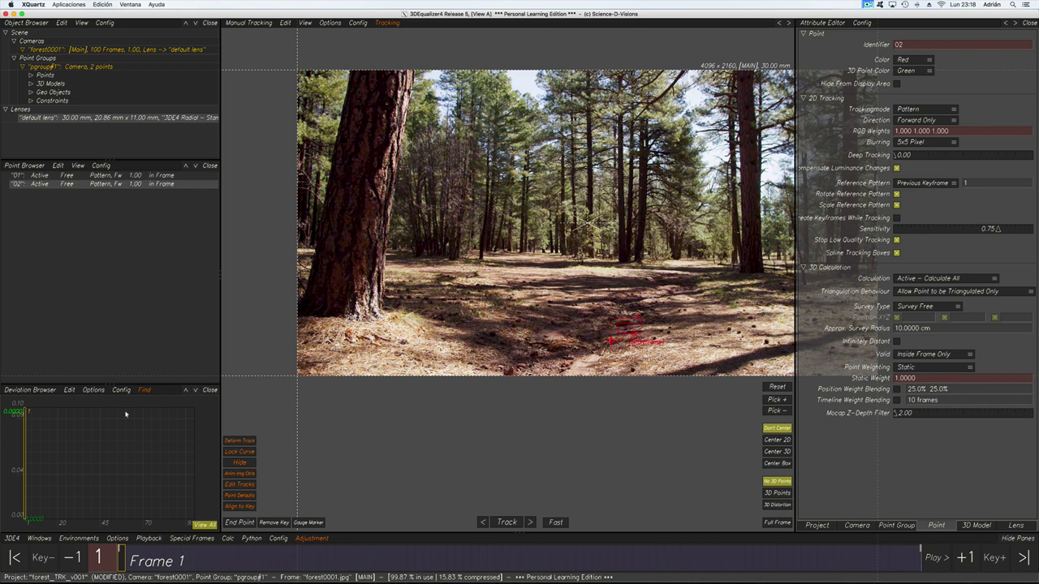
Step: Examine the available environments, the window list and the Deviation Browser options
{"action": "left_click", "coordinate": [87, 539]}
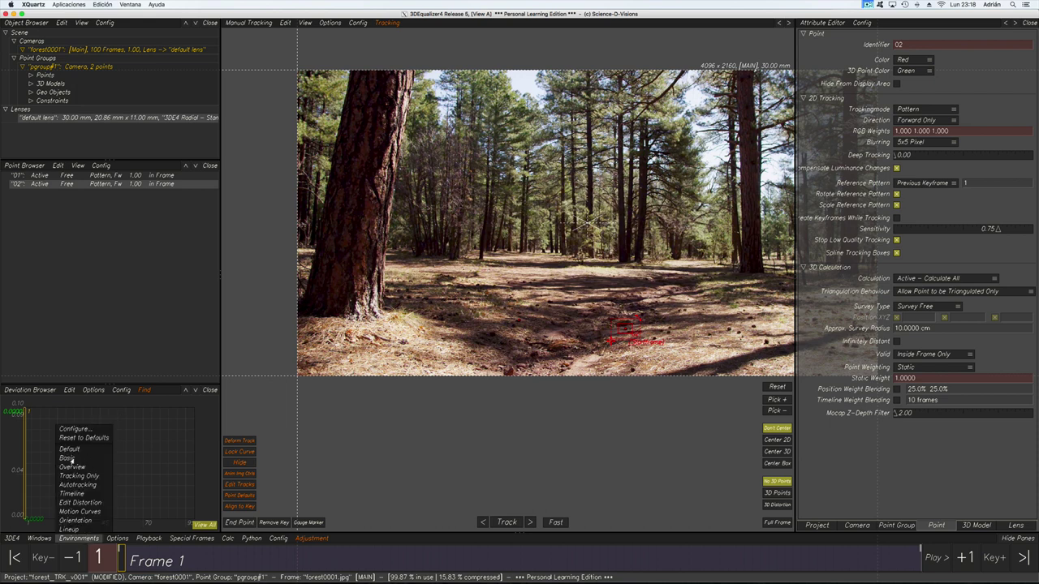
{"action": "left_click", "coordinate": [139, 248]}
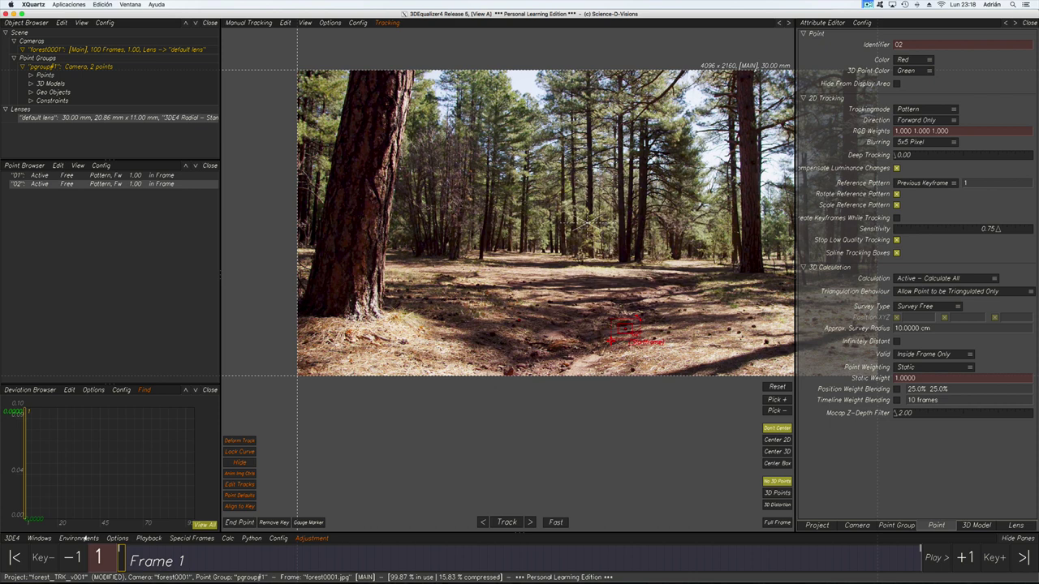
{"action": "left_click", "coordinate": [40, 539]}
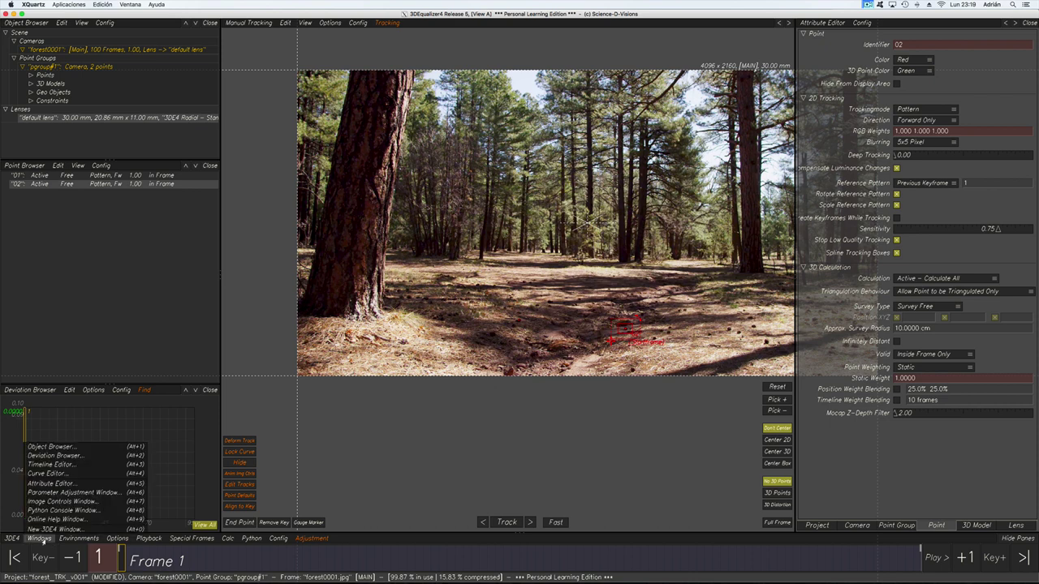
{"action": "left_click", "coordinate": [40, 539]}
{"action": "left_click", "coordinate": [39, 539]}
{"action": "left_click", "coordinate": [109, 301]}
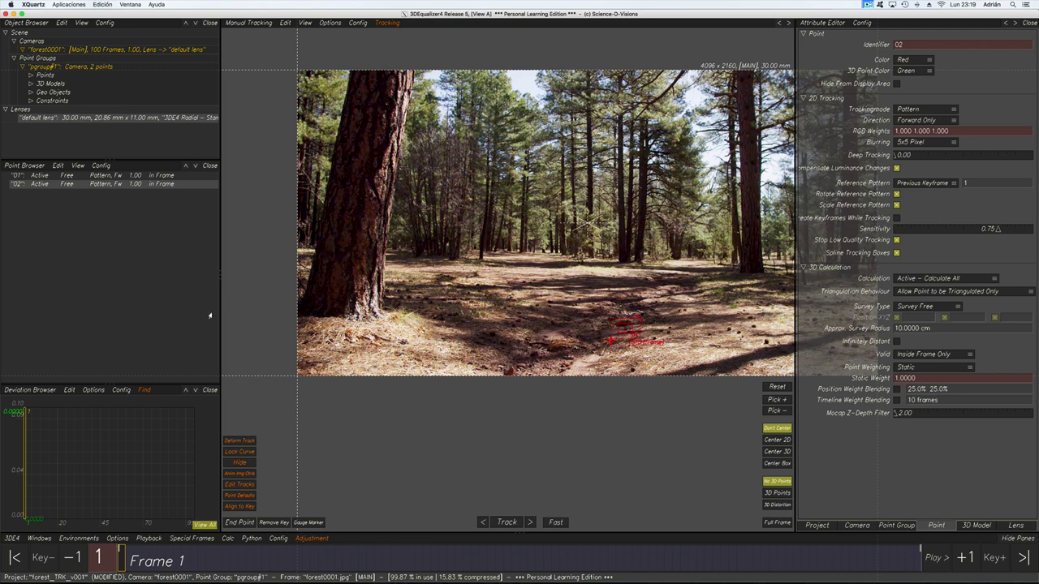
{"action": "left_click", "coordinate": [78, 538]}
{"action": "left_click", "coordinate": [159, 257]}
{"action": "left_click", "coordinate": [39, 390]}
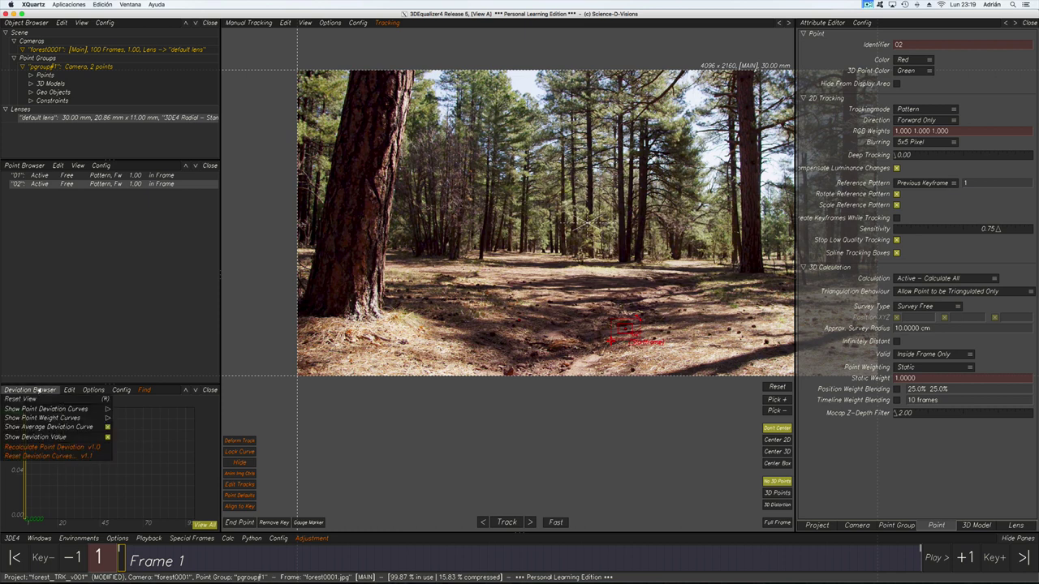
{"action": "left_click", "coordinate": [46, 456]}
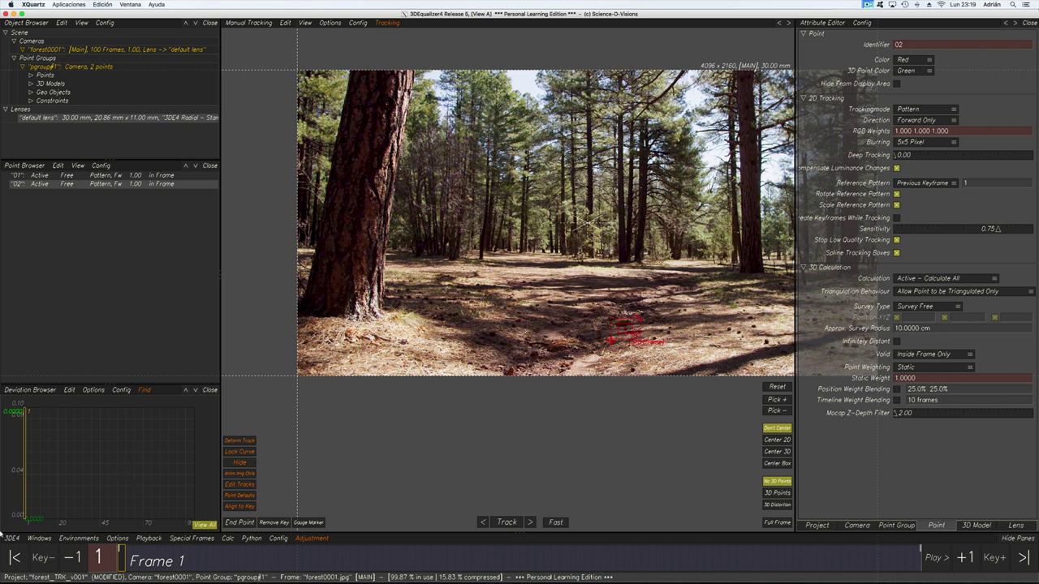
Step: Set the interface transparency to 0.98 and the display area background to 0.21 in the preferences
{"action": "left_click", "coordinate": [10, 538]}
{"action": "mouse_move", "coordinate": [79, 539]}
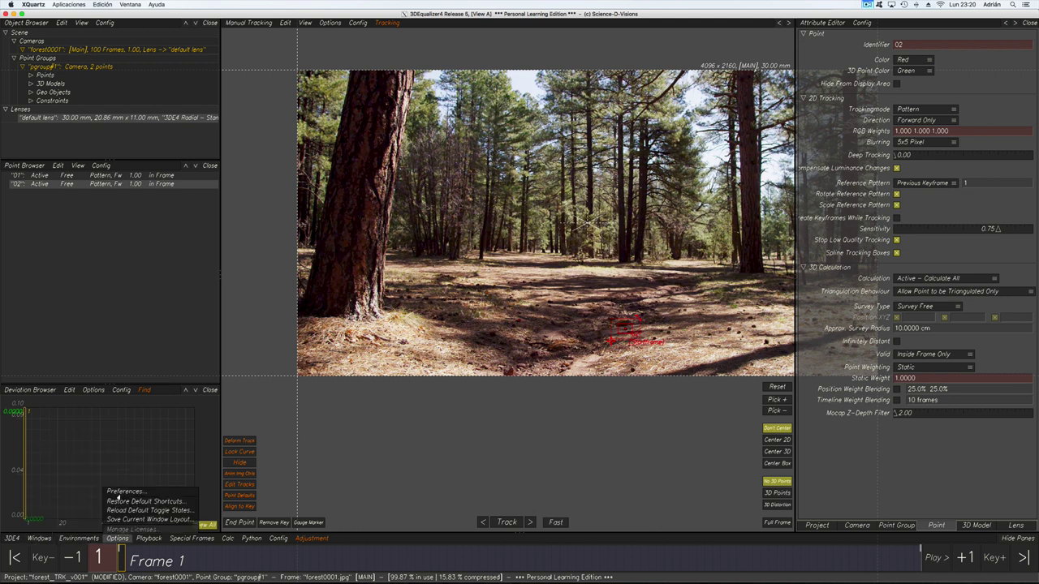
{"action": "left_click", "coordinate": [121, 492]}
{"action": "scroll", "coordinate": [532, 299], "scroll_direction": "down", "scroll_amount": 1}
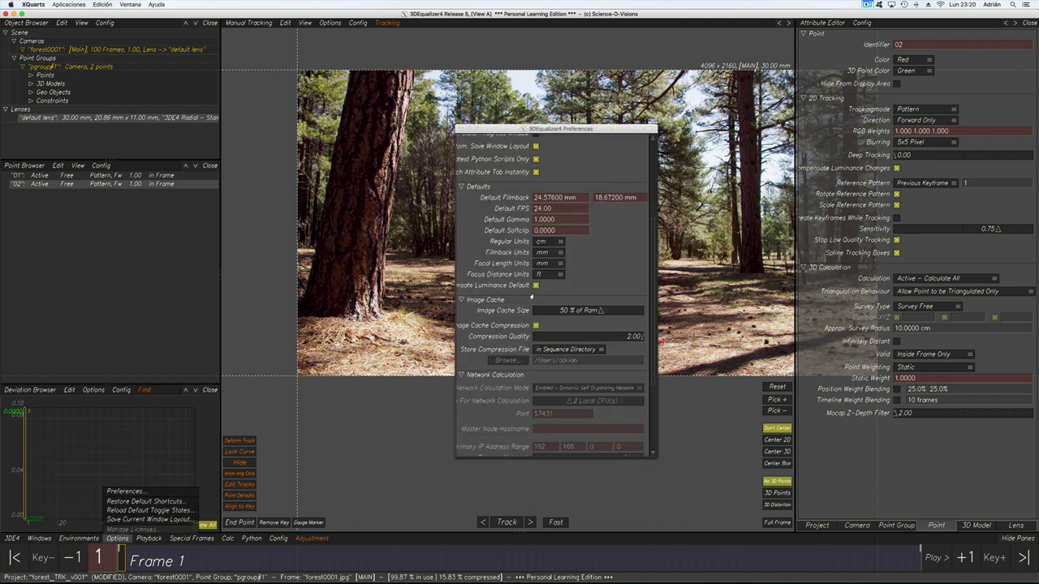
{"action": "scroll", "coordinate": [532, 299], "scroll_direction": "down", "scroll_amount": 5}
{"action": "scroll", "coordinate": [532, 305], "scroll_direction": "up", "scroll_amount": 10}
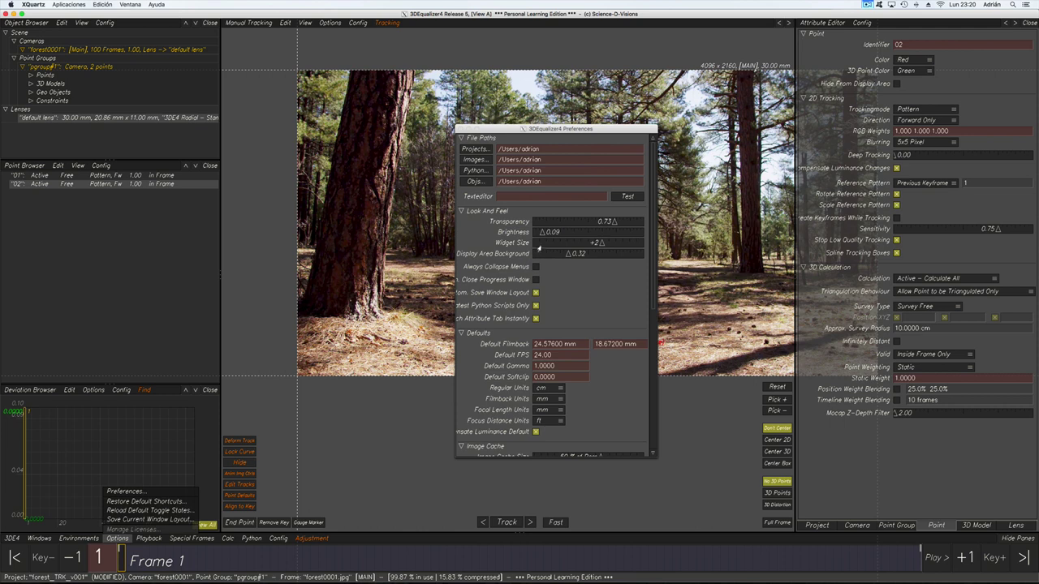
{"action": "left_click_drag", "start_coordinate": [593, 227], "coordinate": [547, 255]}
{"action": "left_click_drag", "start_coordinate": [599, 224], "coordinate": [642, 224]}
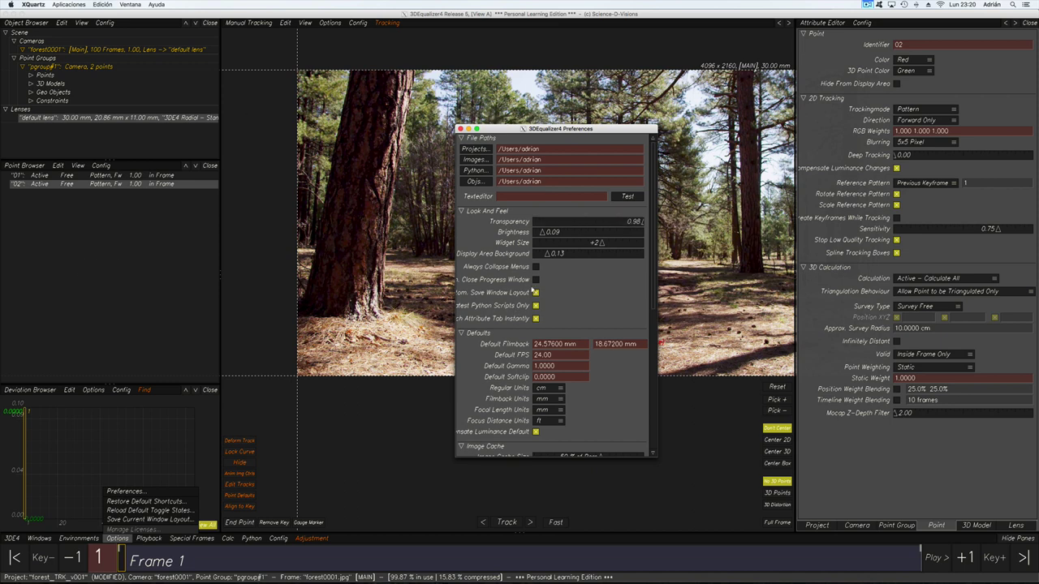
{"action": "left_click_drag", "start_coordinate": [548, 255], "coordinate": [554, 255]}
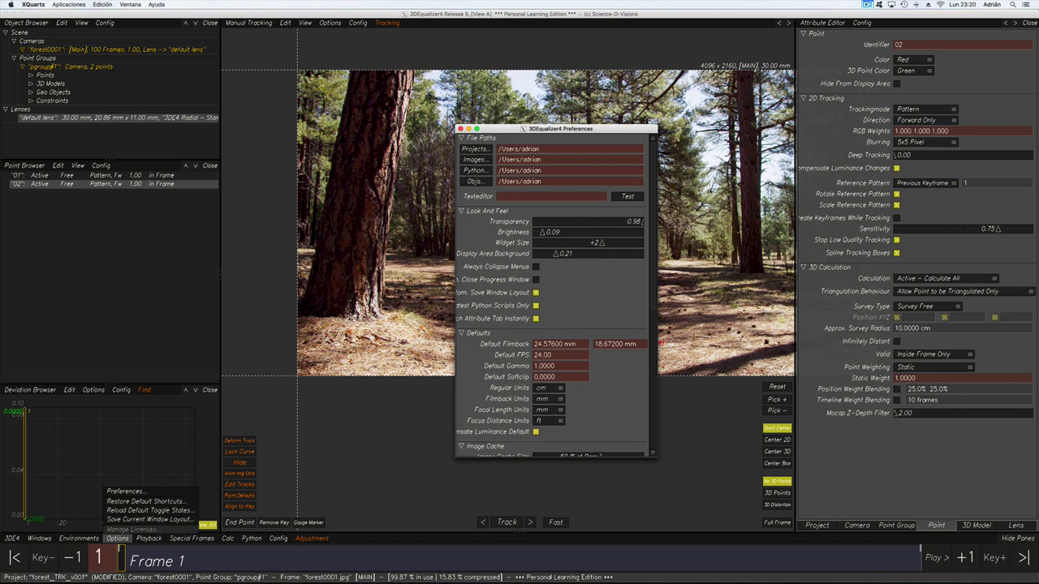
{"action": "left_click", "coordinate": [460, 129]}
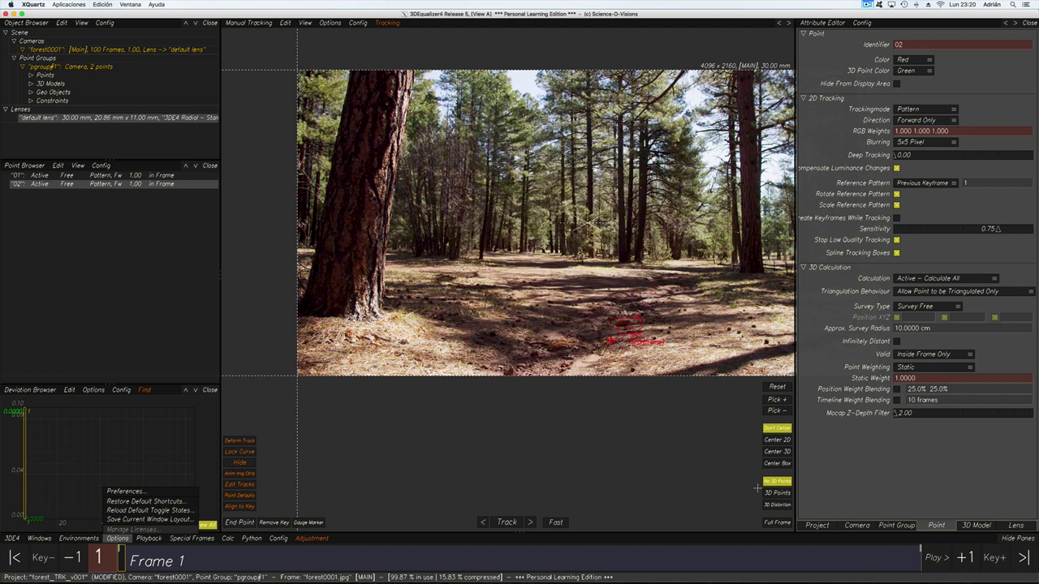
Step: Set the project's near clipping plane to 1 cm in the 3D rendering settings
{"action": "left_click", "coordinate": [828, 527]}
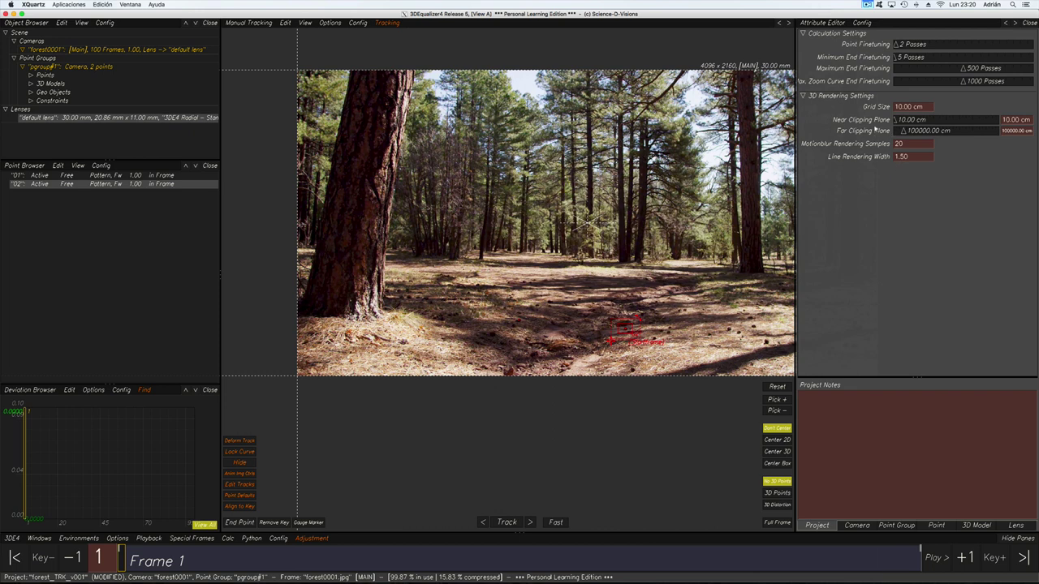
{"action": "double_click", "coordinate": [1016, 119]}
{"action": "type", "text": "1"}
{"action": "key", "text": "Return"}
Step: Rename the forest0001 camera as forestCAM
{"action": "left_click", "coordinate": [855, 525]}
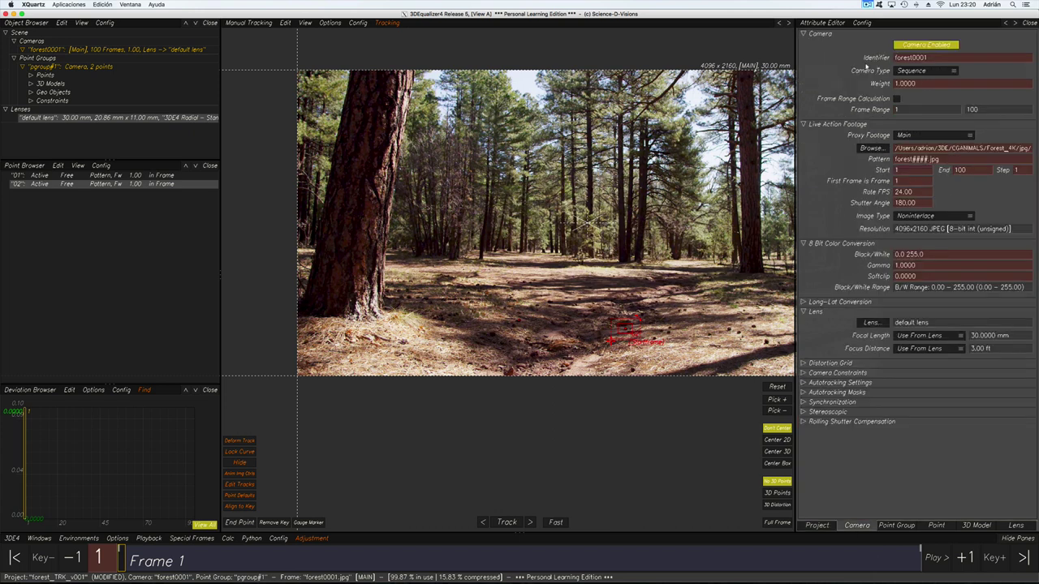
{"action": "double_click", "coordinate": [933, 57]}
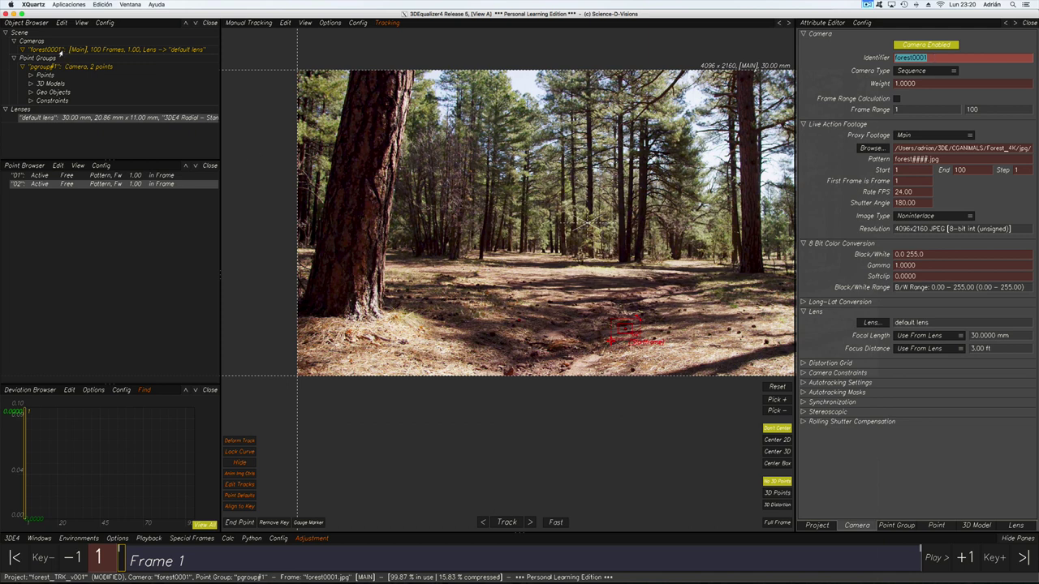
{"action": "left_click", "coordinate": [60, 51]}
{"action": "left_click", "coordinate": [937, 58]}
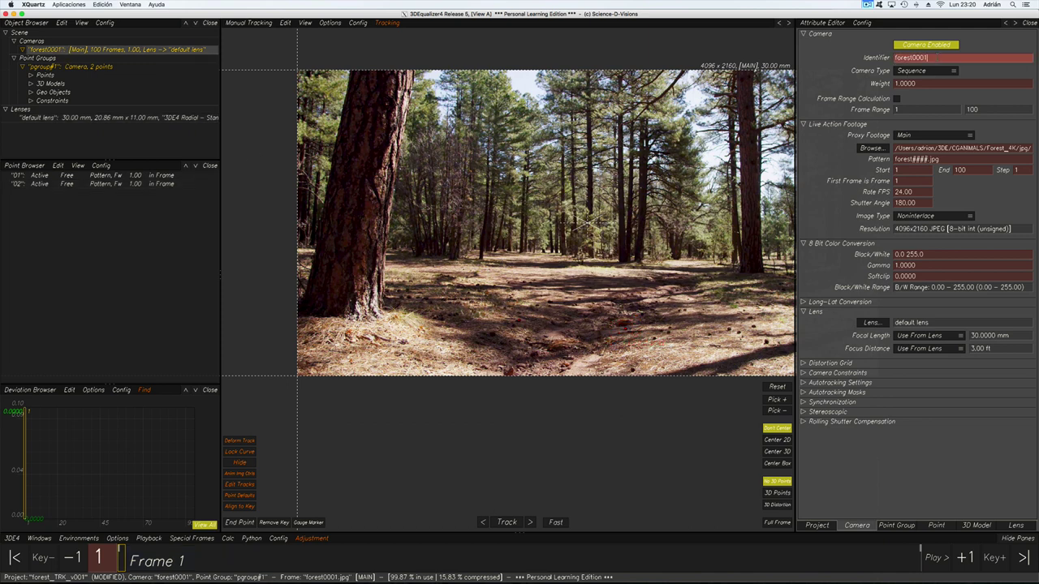
{"action": "key", "text": "BackSpace"}
{"action": "key", "text": "BackSpace"}
{"action": "key", "text": "BackSpace"}
{"action": "key", "text": "BackSpace"}
{"action": "type", "text": "CAM"}
{"action": "key", "text": "Return"}
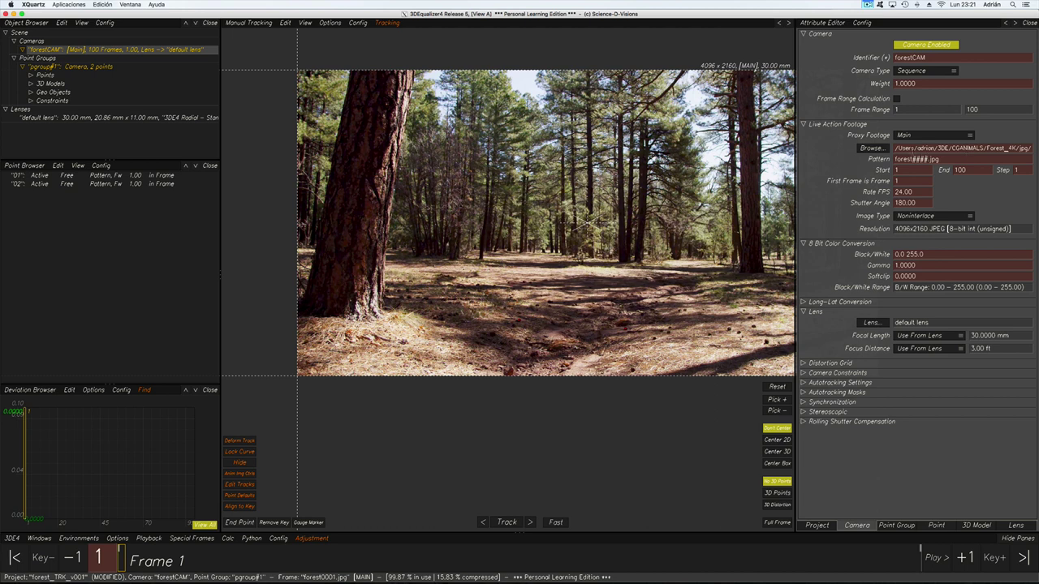
Step: Browse the Forest_4K/jpg folder for Alternate #1 proxy footage, cancel the selection and switch the proxy footage back to Main
{"action": "left_click_drag", "start_coordinate": [904, 149], "coordinate": [928, 137]}
{"action": "left_click", "coordinate": [851, 144]}
{"action": "left_click", "coordinate": [911, 136]}
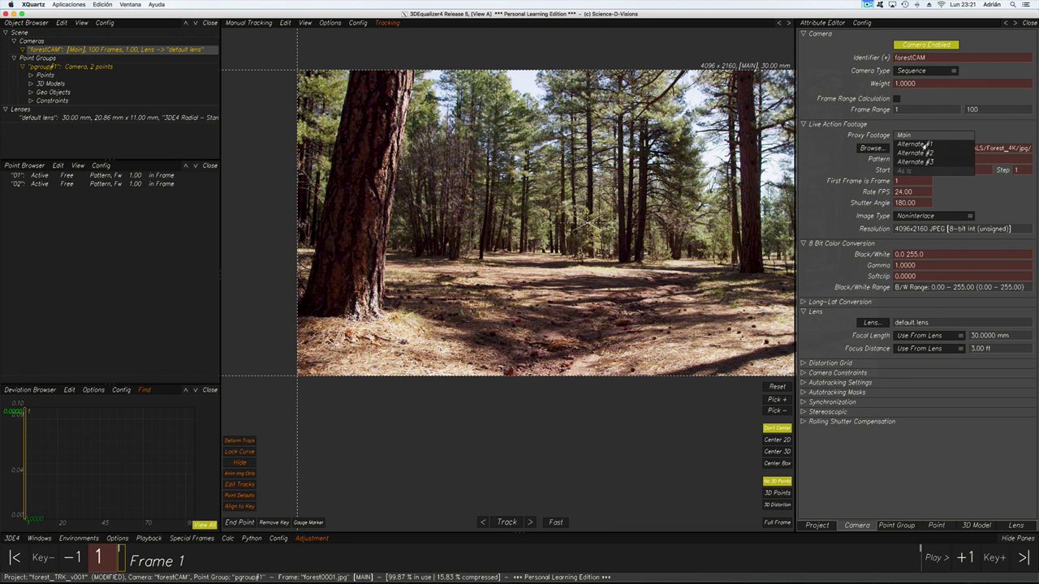
{"action": "left_click", "coordinate": [920, 144]}
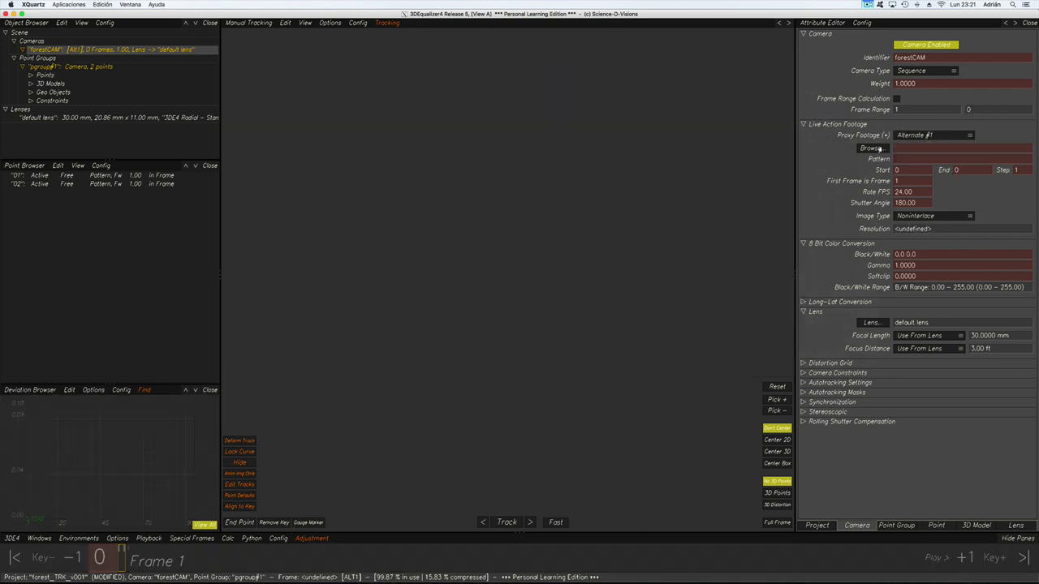
{"action": "left_click", "coordinate": [870, 149]}
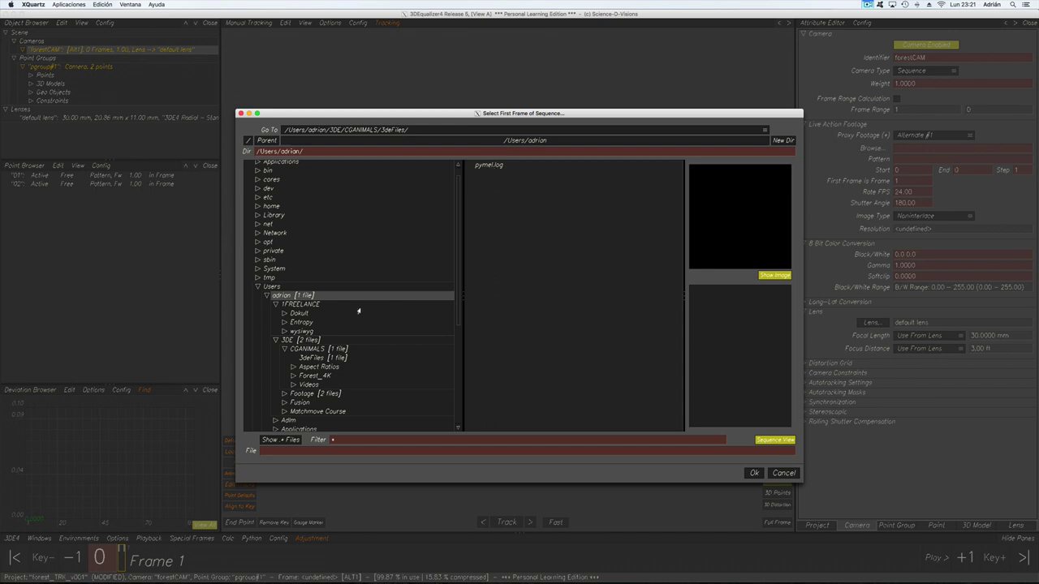
{"action": "left_click", "coordinate": [314, 375]}
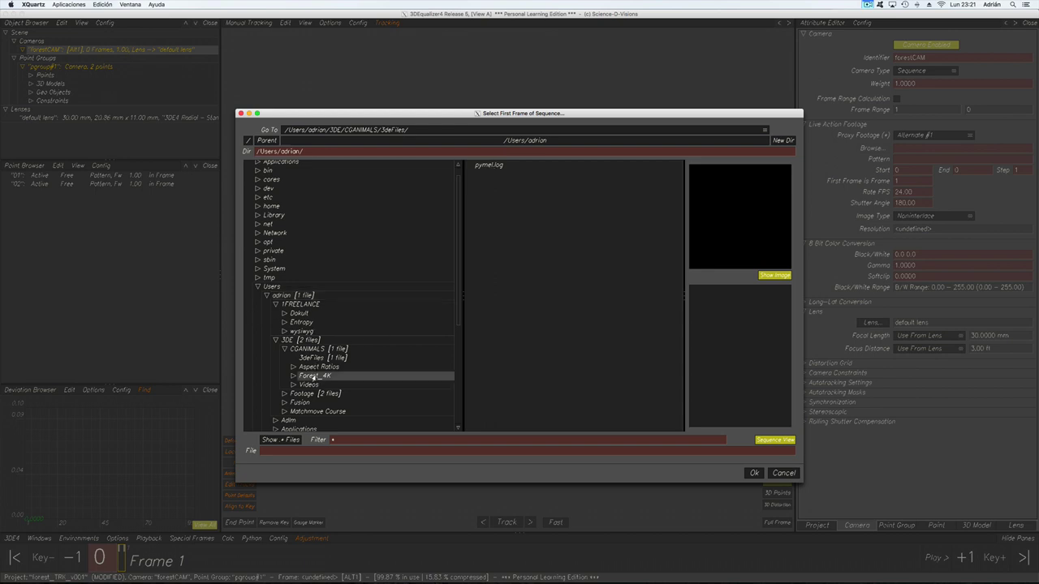
{"action": "double_click", "coordinate": [301, 377]}
{"action": "left_click", "coordinate": [332, 386]}
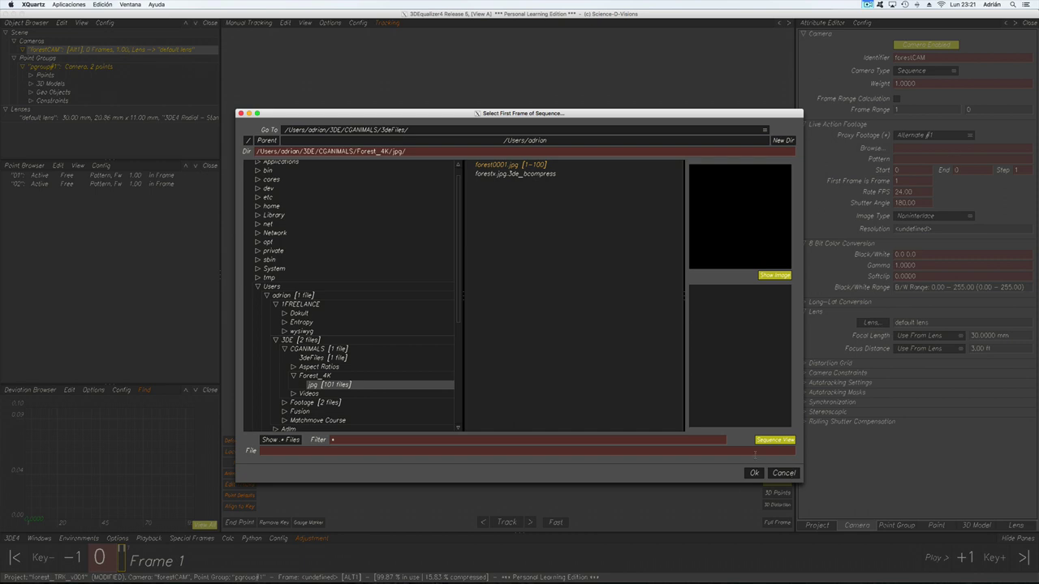
{"action": "left_click", "coordinate": [780, 473]}
{"action": "left_click", "coordinate": [926, 135]}
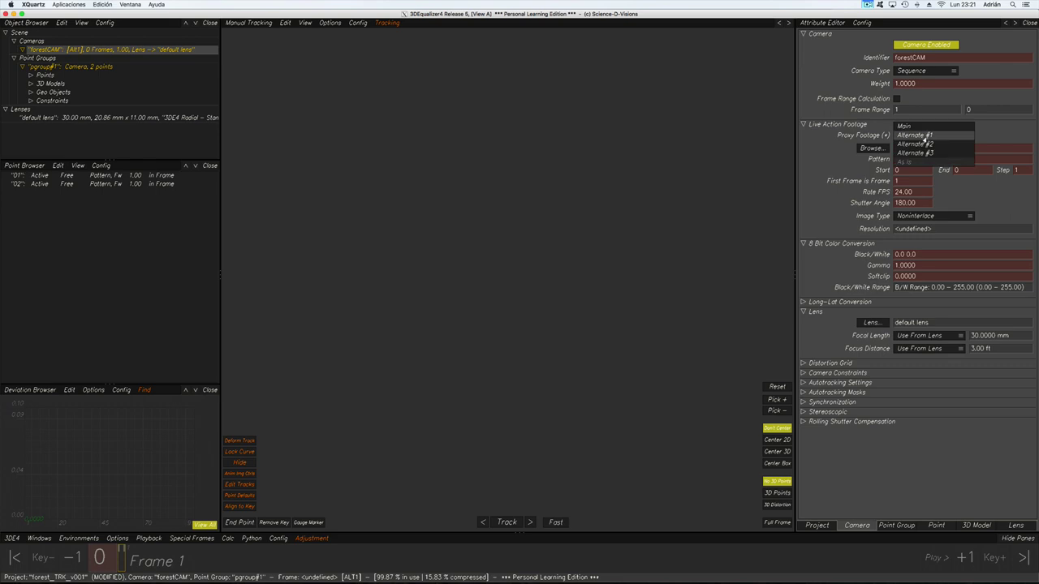
{"action": "left_click", "coordinate": [904, 126]}
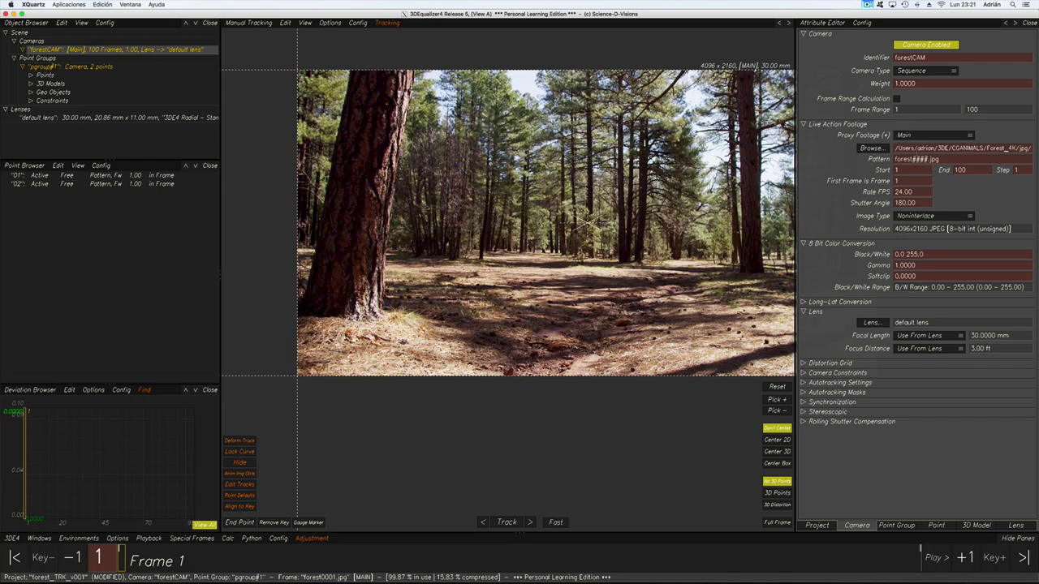
Step: Set the camera's proxy footage to Alternate #1, and open its first-frame selection and cancel it
{"action": "left_click", "coordinate": [926, 136]}
{"action": "left_click", "coordinate": [918, 144]}
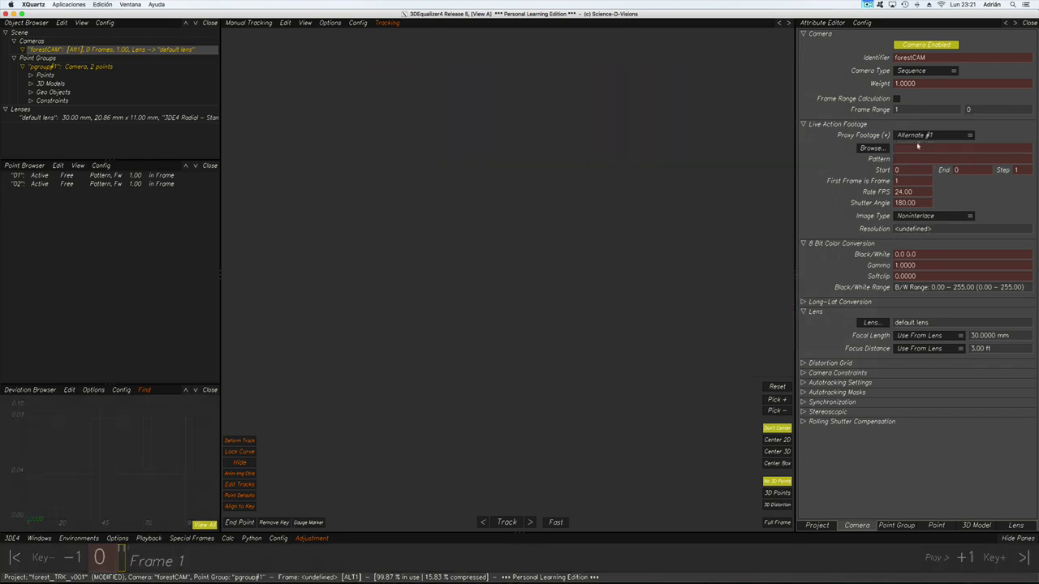
{"action": "left_click", "coordinate": [873, 149]}
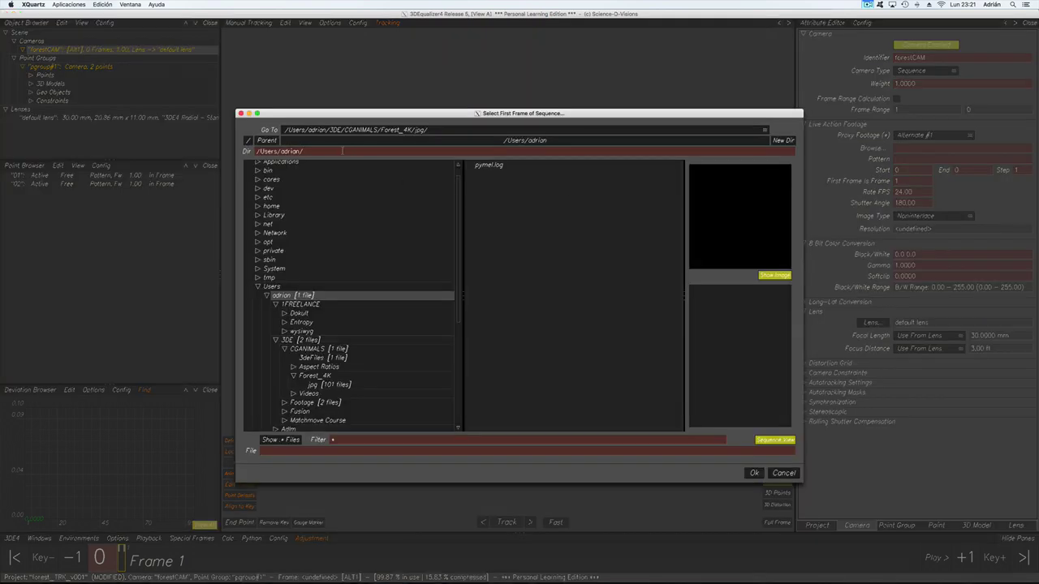
{"action": "left_click", "coordinate": [784, 473]}
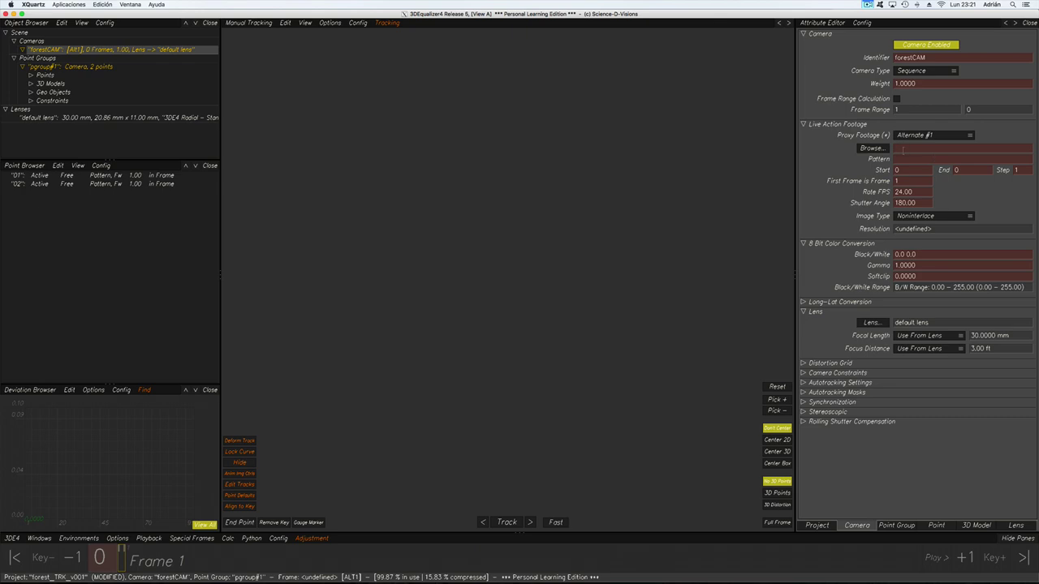
Step: Switch the forestCAM camera's proxy footage back to Main
{"action": "left_click", "coordinate": [931, 135]}
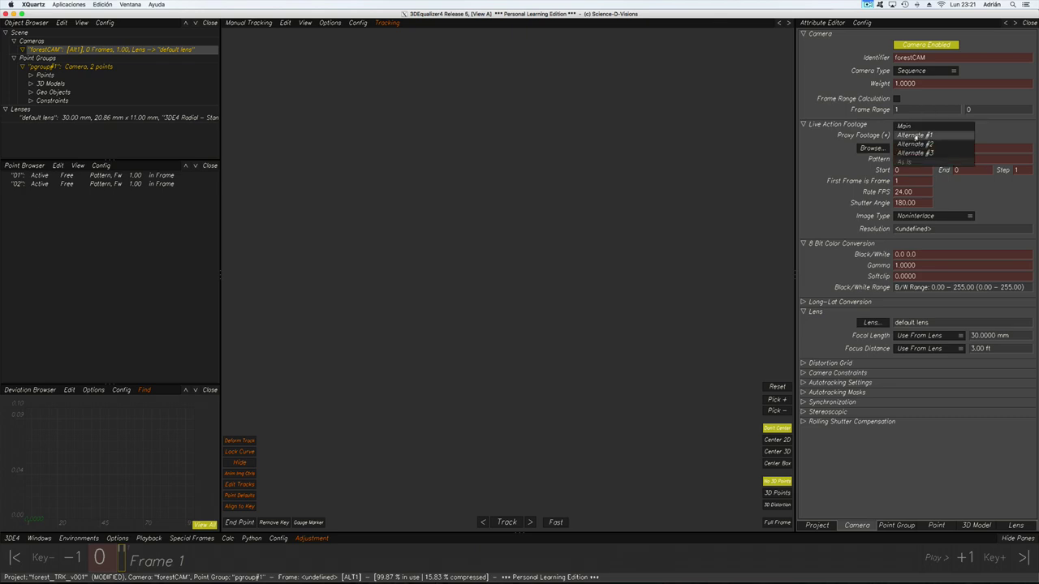
{"action": "left_click", "coordinate": [916, 128]}
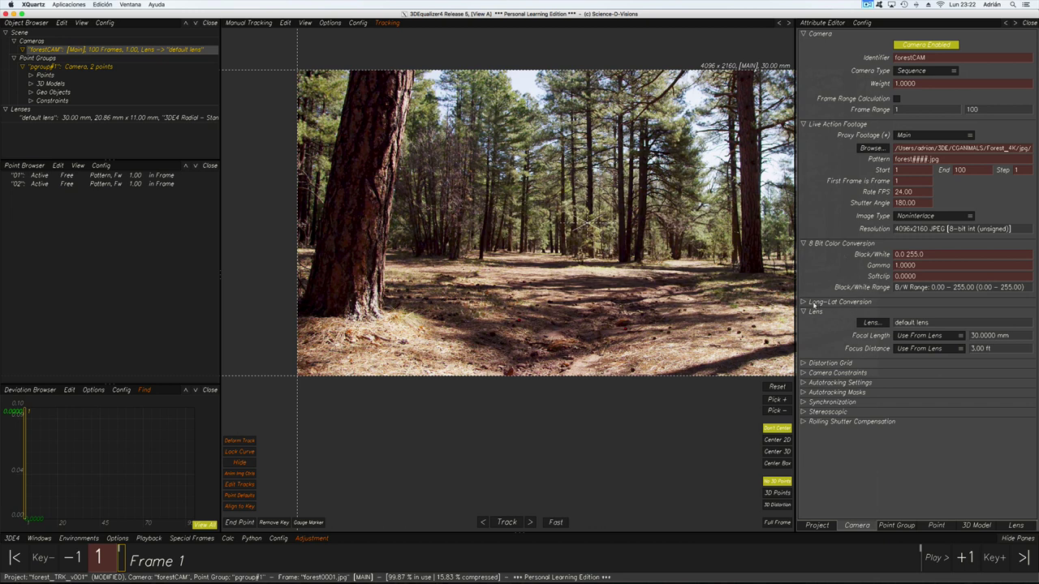
Step: Examine the camera's long-lat conversion, camera constraints, autotracking settings, autotracking masks and rolling shutter compensation sections, collapsing each again
{"action": "left_click", "coordinate": [804, 302]}
{"action": "left_click", "coordinate": [804, 302]}
{"action": "left_click", "coordinate": [804, 373]}
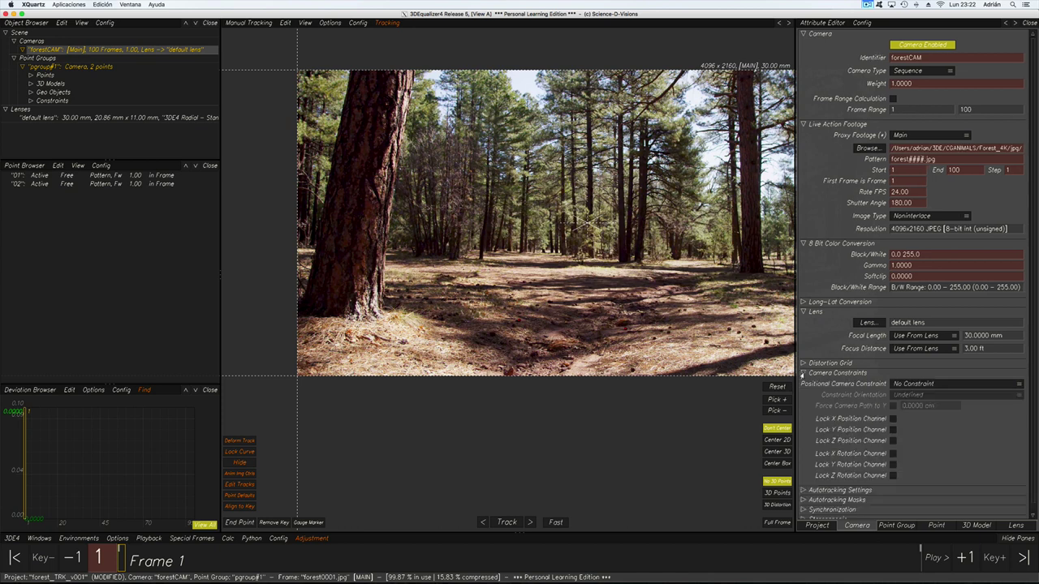
{"action": "left_click", "coordinate": [806, 373]}
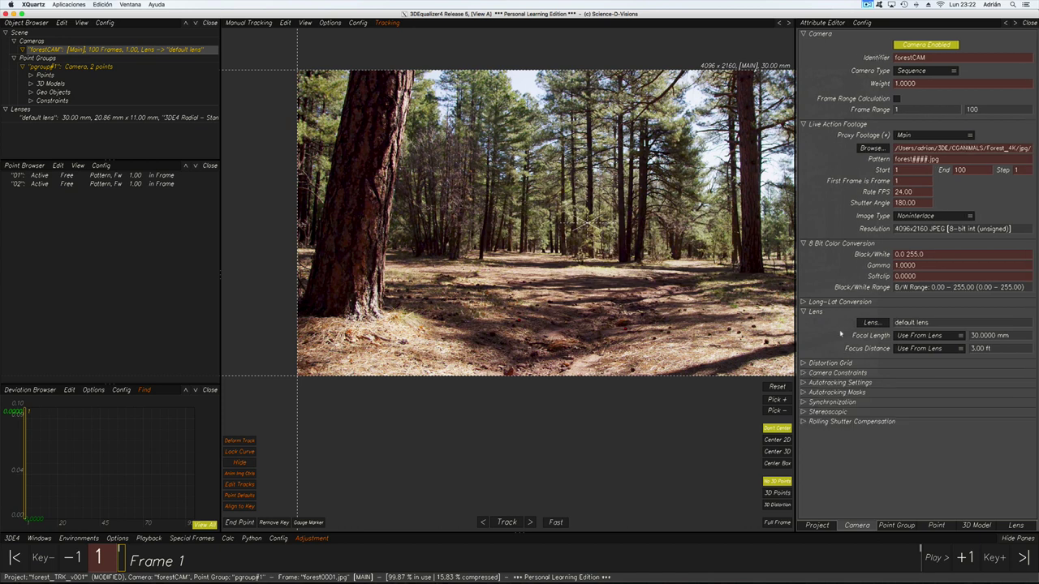
{"action": "left_click", "coordinate": [802, 383]}
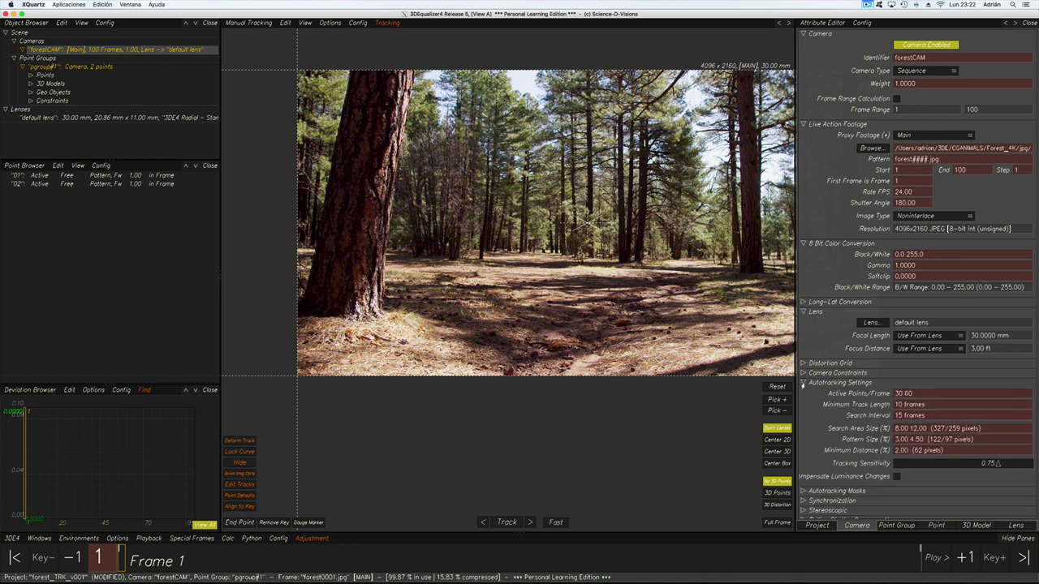
{"action": "left_click", "coordinate": [802, 383]}
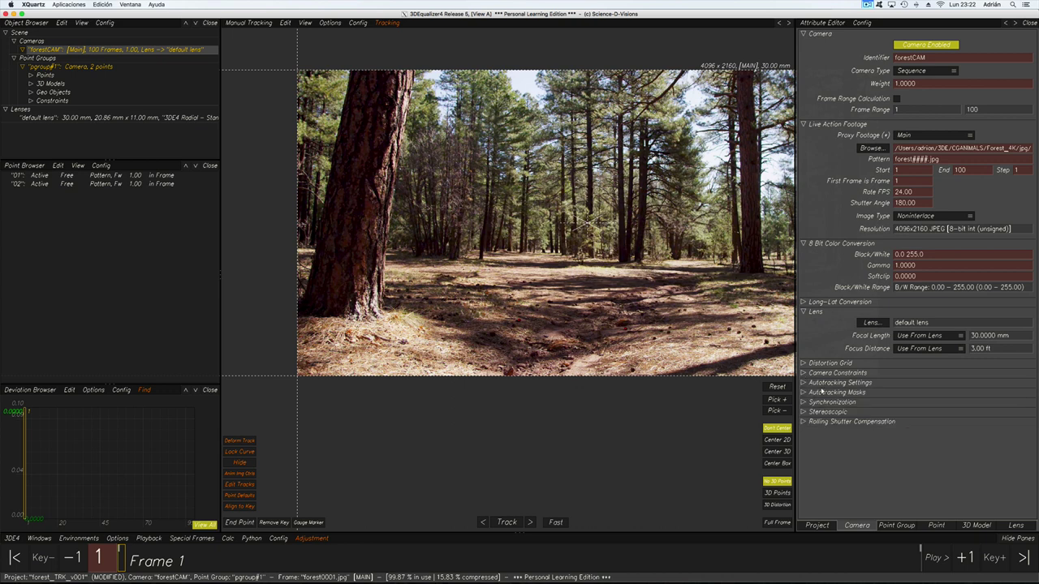
{"action": "left_click", "coordinate": [803, 392]}
{"action": "left_click", "coordinate": [802, 393]}
{"action": "left_click", "coordinate": [804, 423]}
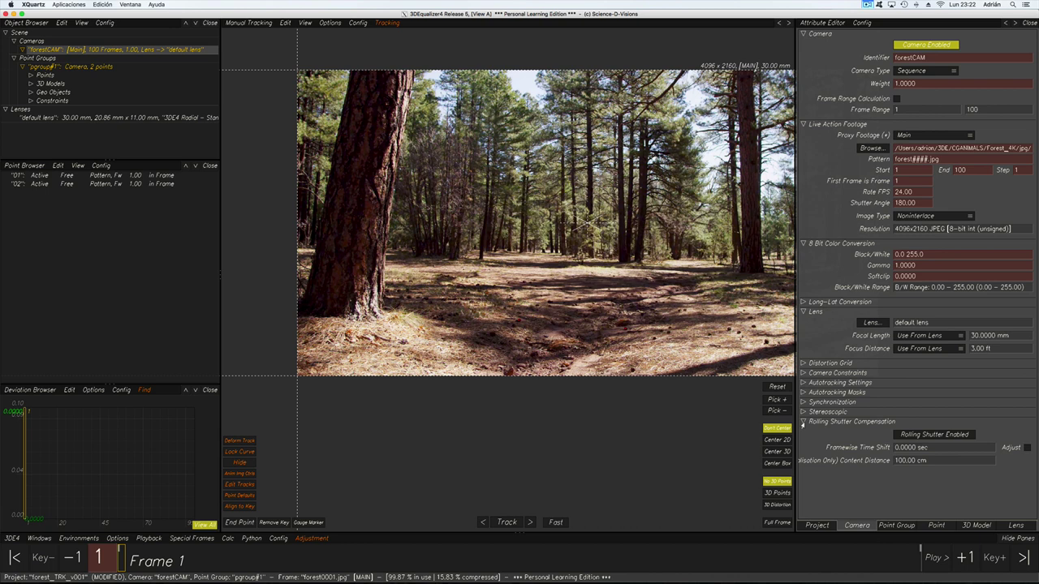
{"action": "left_click", "coordinate": [803, 423]}
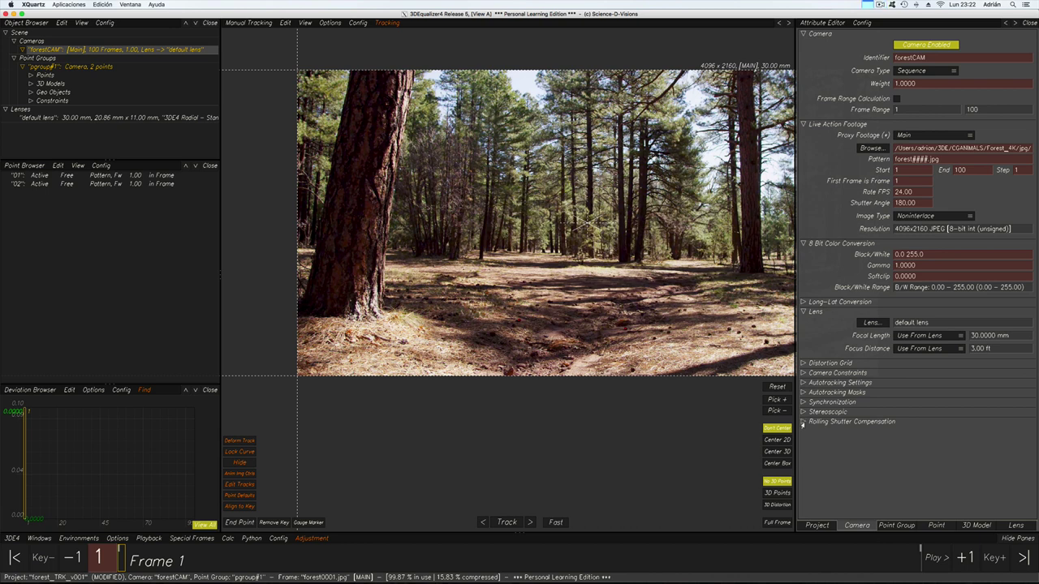
Step: Look through the point group's attributes, and select point 01 and confirm its identifier as 01
{"action": "left_click", "coordinate": [897, 526]}
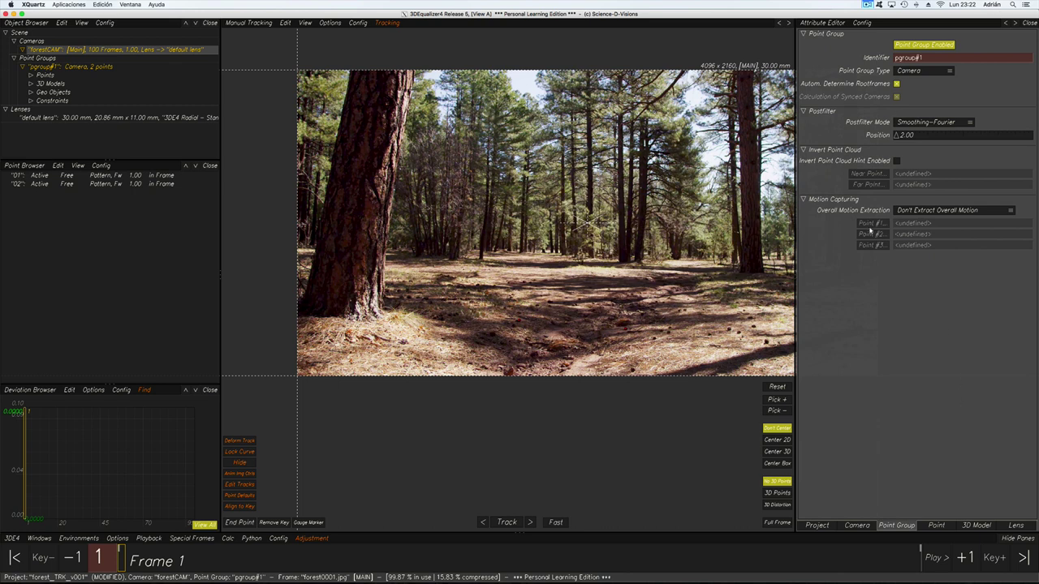
{"action": "left_click", "coordinate": [936, 525]}
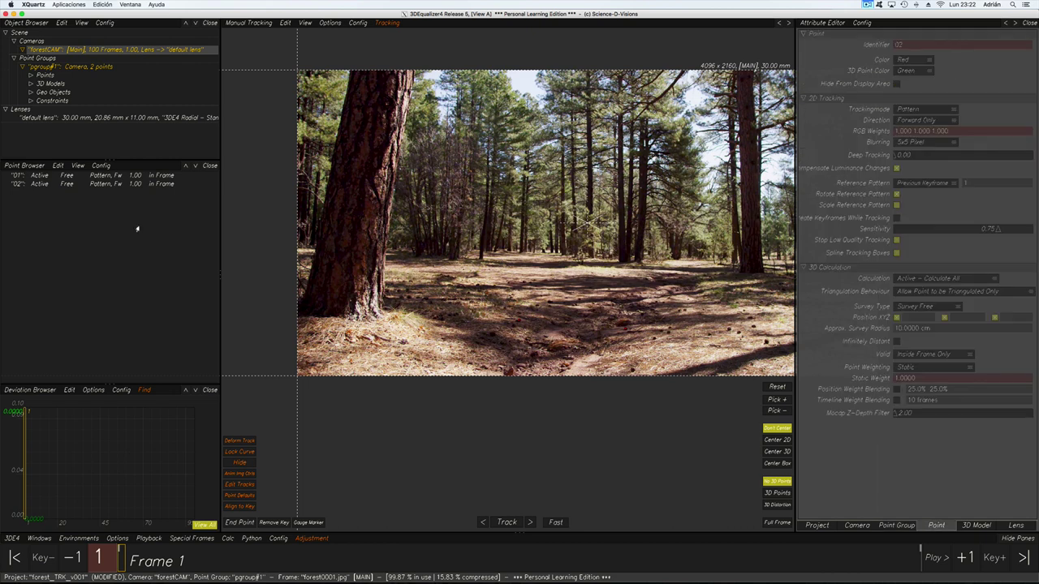
{"action": "left_click", "coordinate": [56, 176]}
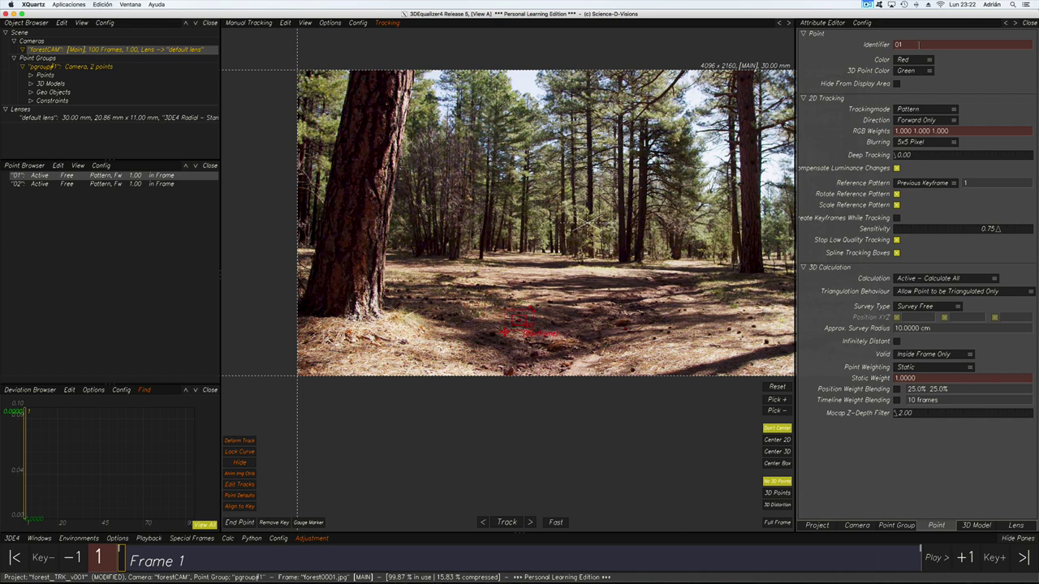
{"action": "left_click", "coordinate": [918, 44]}
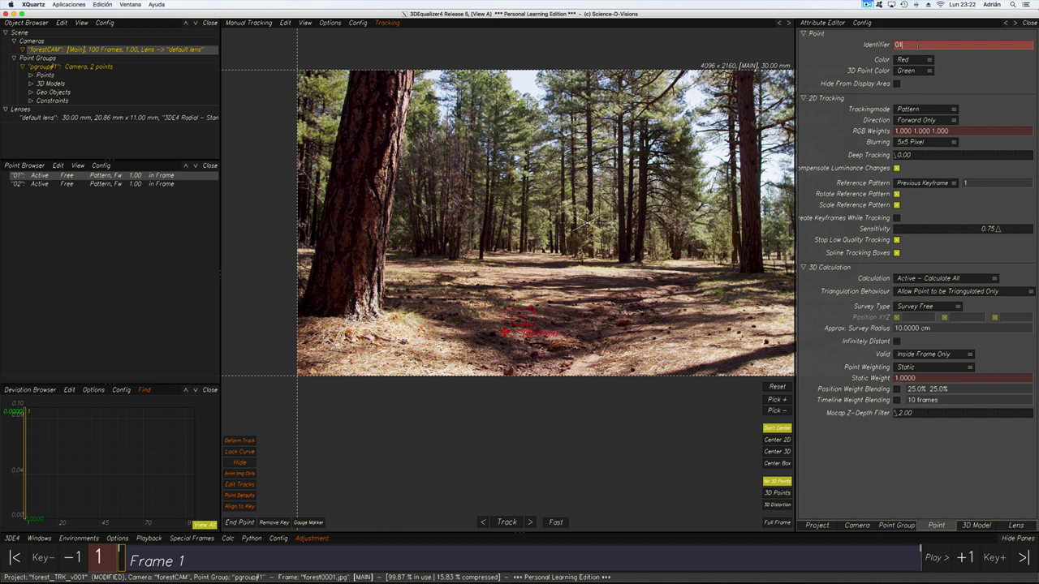
{"action": "double_click", "coordinate": [918, 44]}
{"action": "key", "text": "Return"}
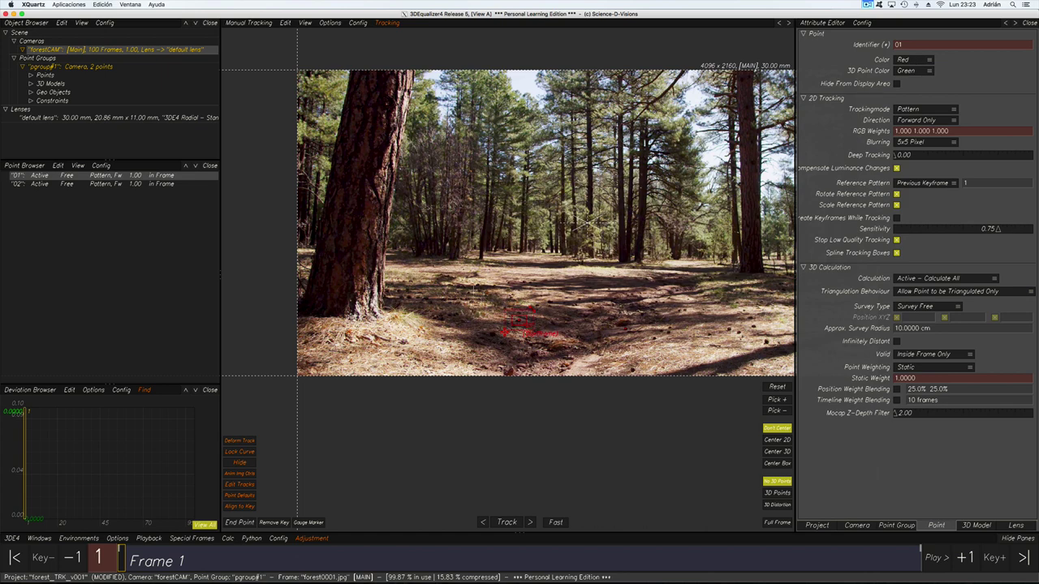
Step: Zoom in on point 01 in the footage and turn on 2D centering for it
{"action": "scroll", "coordinate": [589, 221], "scroll_direction": "up", "scroll_amount": 4}
{"action": "scroll", "coordinate": [510, 328], "scroll_direction": "up", "scroll_amount": 3}
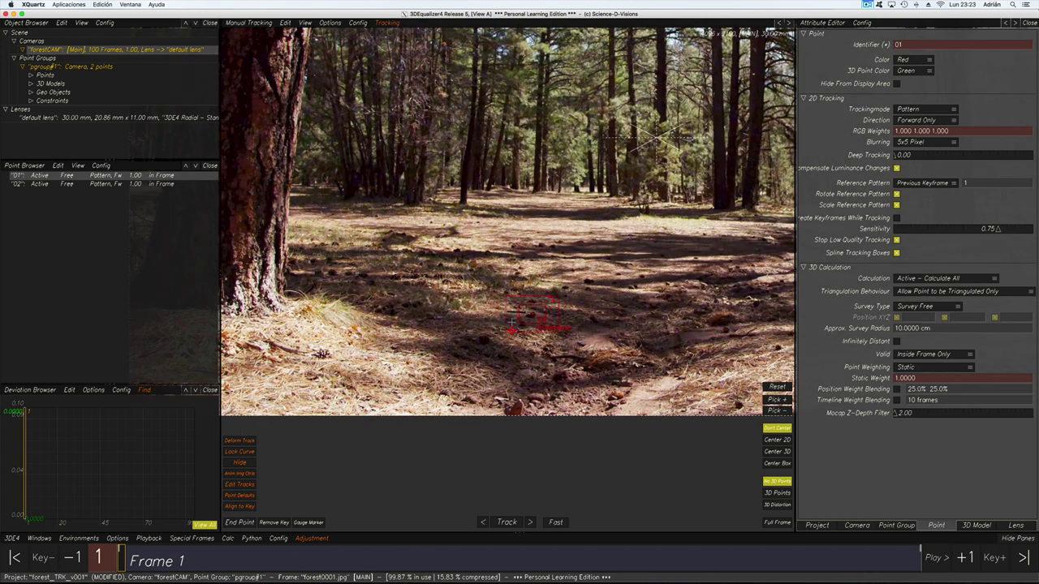
{"action": "key", "text": "c"}
{"action": "scroll", "coordinate": [501, 274], "scroll_direction": "up", "scroll_amount": 2}
{"action": "scroll", "coordinate": [511, 298], "scroll_direction": "down", "scroll_amount": 4}
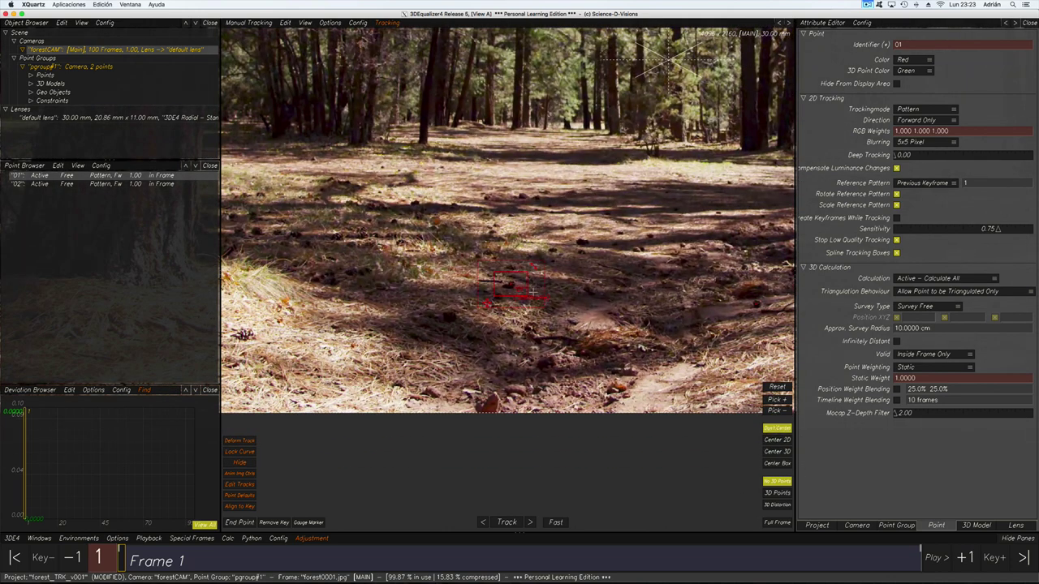
{"action": "scroll", "coordinate": [535, 285], "scroll_direction": "down", "scroll_amount": 1}
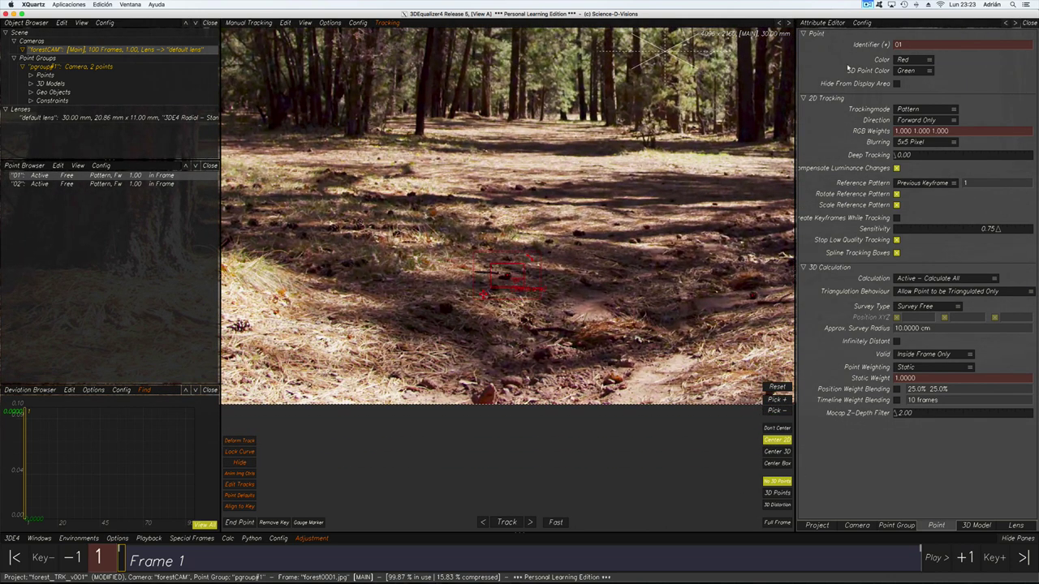
Step: Try green, yellow and white as point 01's tracking color, and return it to red
{"action": "left_click", "coordinate": [902, 60]}
{"action": "left_click", "coordinate": [905, 68]}
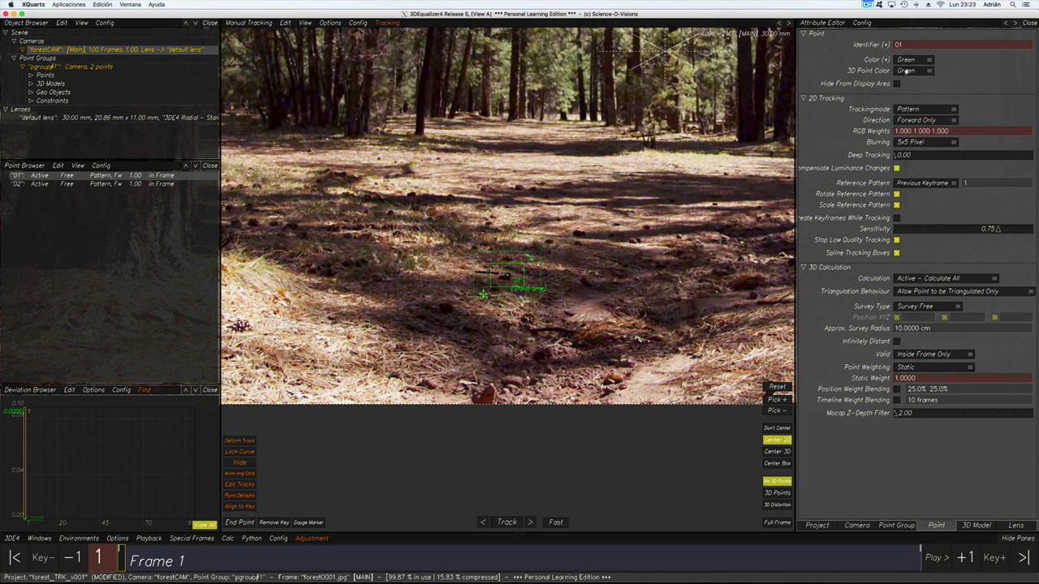
{"action": "left_click", "coordinate": [907, 60]}
{"action": "left_click", "coordinate": [909, 78]}
{"action": "left_click", "coordinate": [910, 61]}
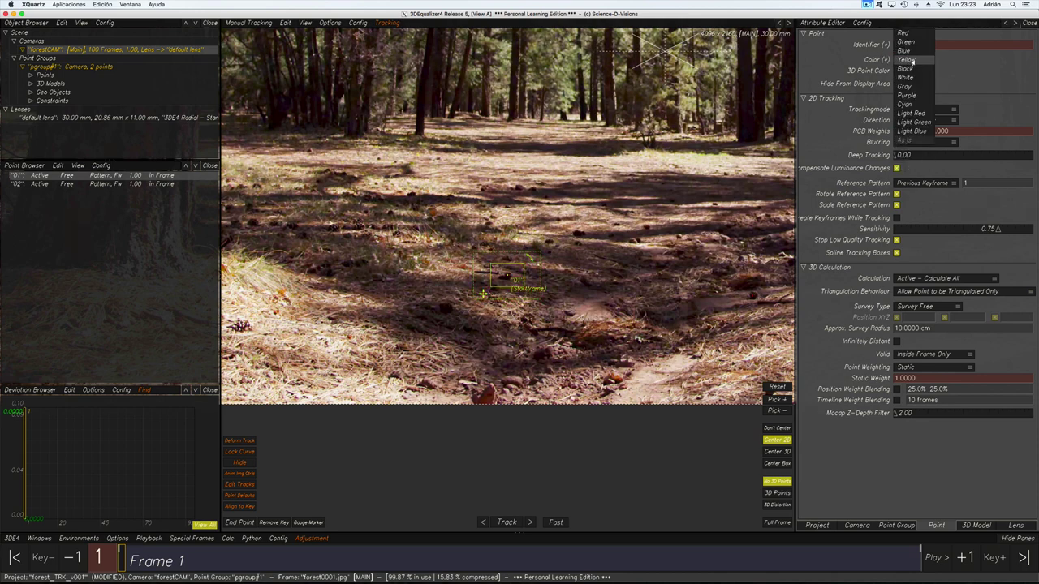
{"action": "left_click", "coordinate": [914, 78]}
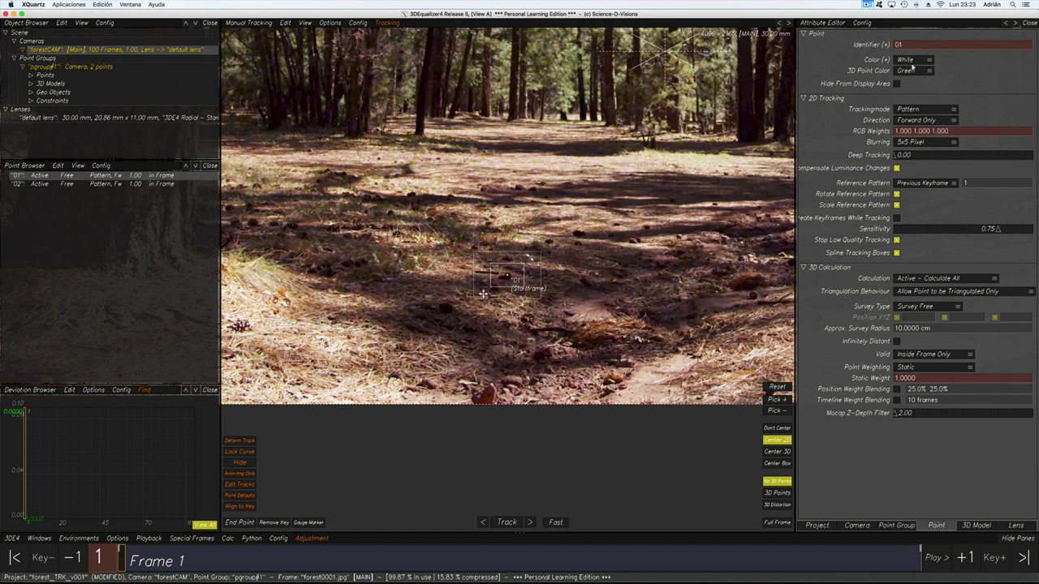
{"action": "left_click", "coordinate": [910, 70]}
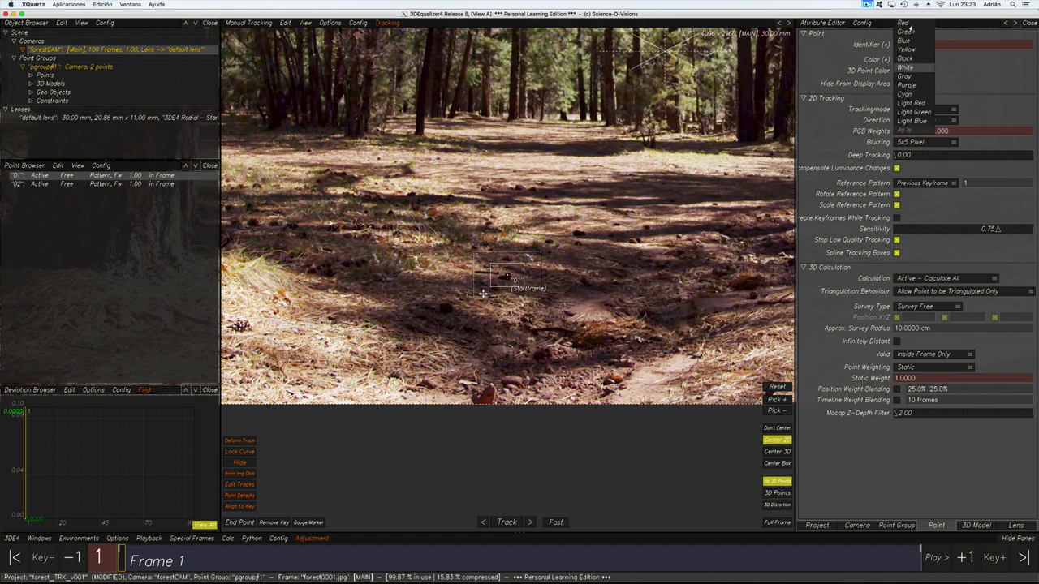
{"action": "left_click", "coordinate": [911, 32]}
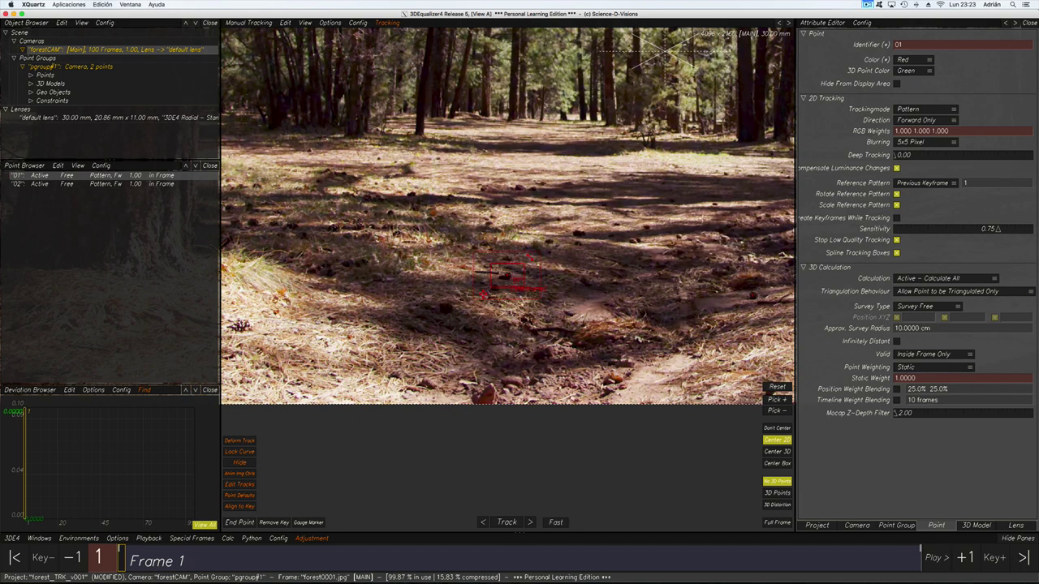
Step: Preview point 01 in green and blue, and restore its color to red
{"action": "left_click", "coordinate": [905, 60]}
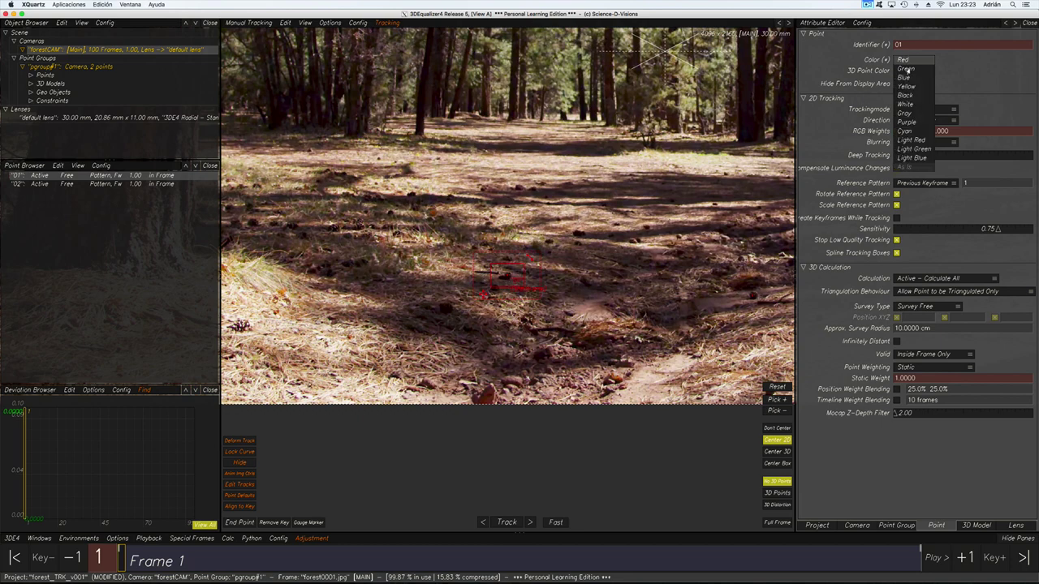
{"action": "left_click", "coordinate": [906, 70]}
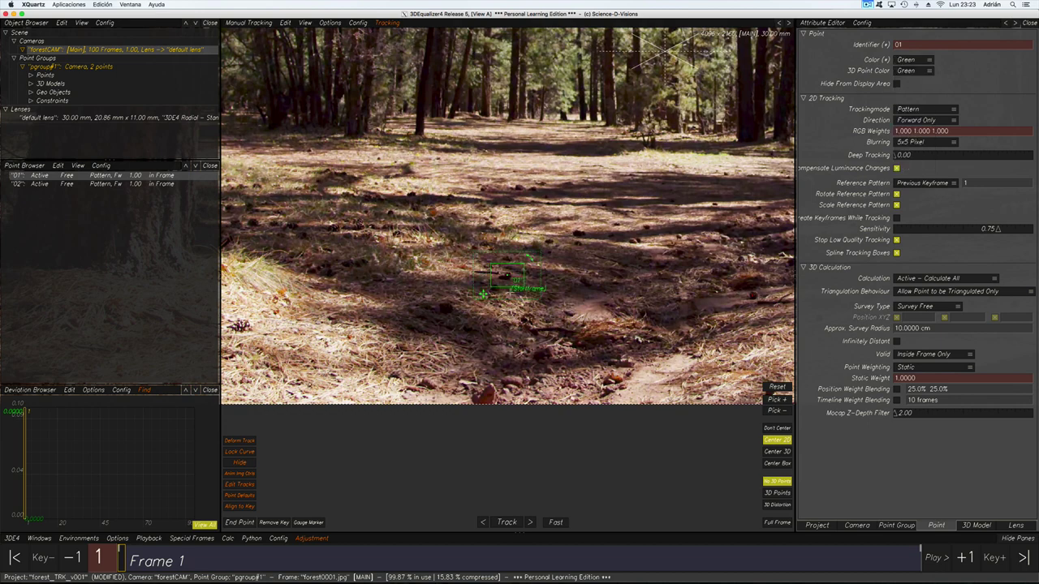
{"action": "left_click", "coordinate": [929, 60]}
{"action": "left_click", "coordinate": [901, 71]}
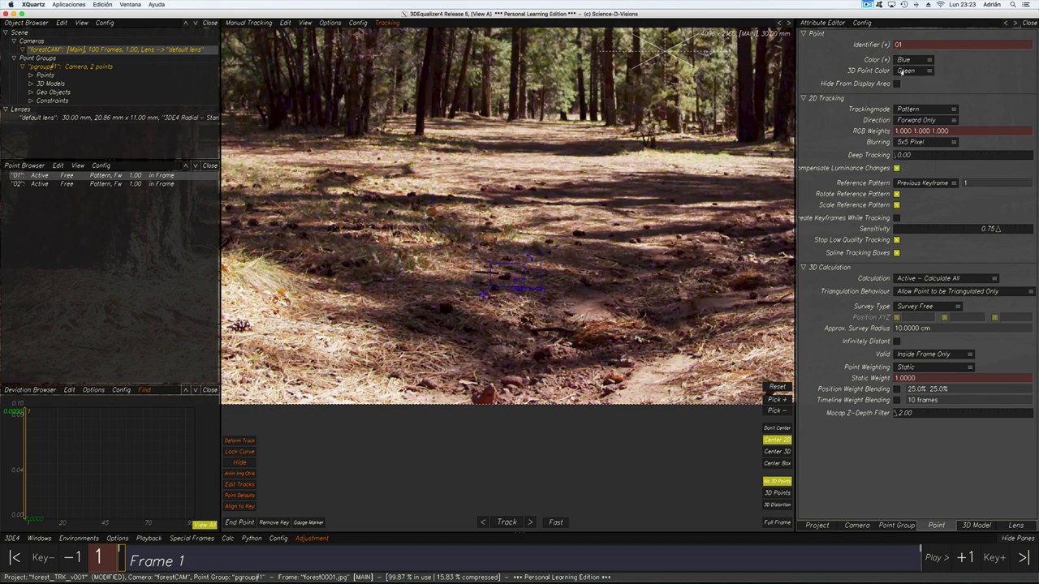
{"action": "left_click", "coordinate": [917, 60]}
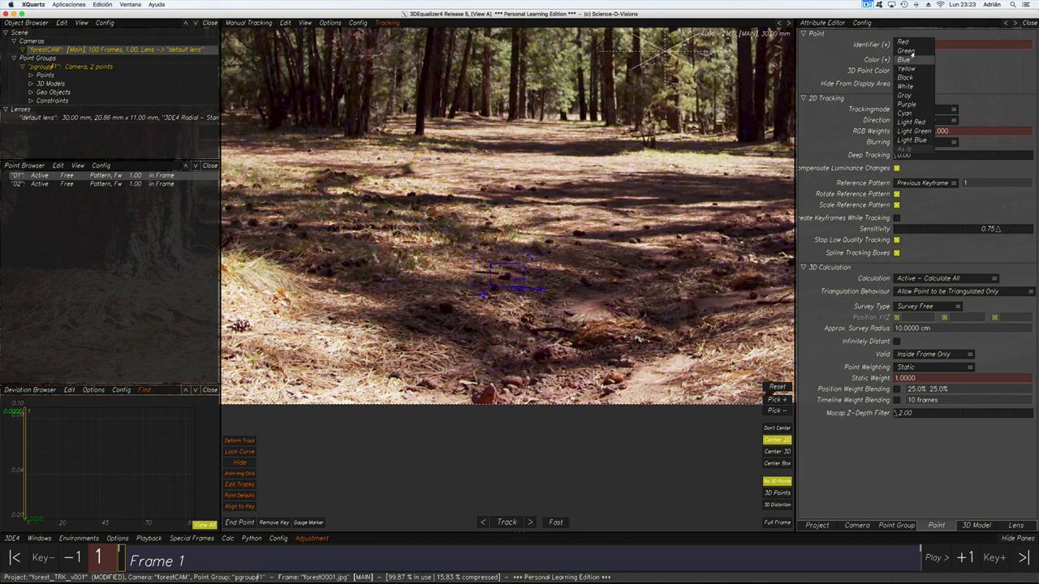
{"action": "left_click", "coordinate": [910, 43]}
Step: Compare yellow and white against red as point 01's color, setting it back to red after each
{"action": "left_click", "coordinate": [917, 60]}
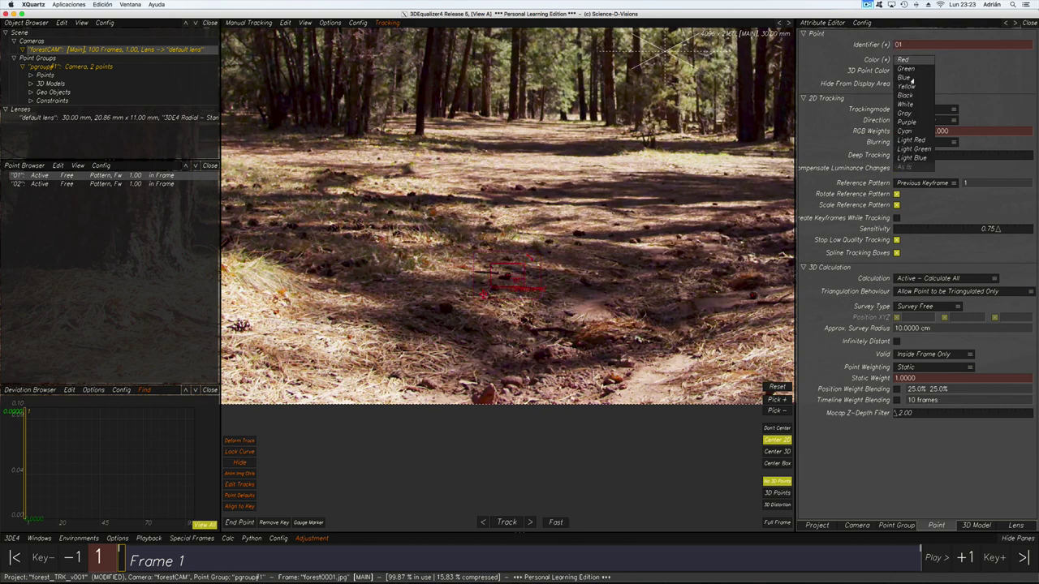
{"action": "left_click", "coordinate": [913, 62]}
{"action": "left_click", "coordinate": [913, 61]}
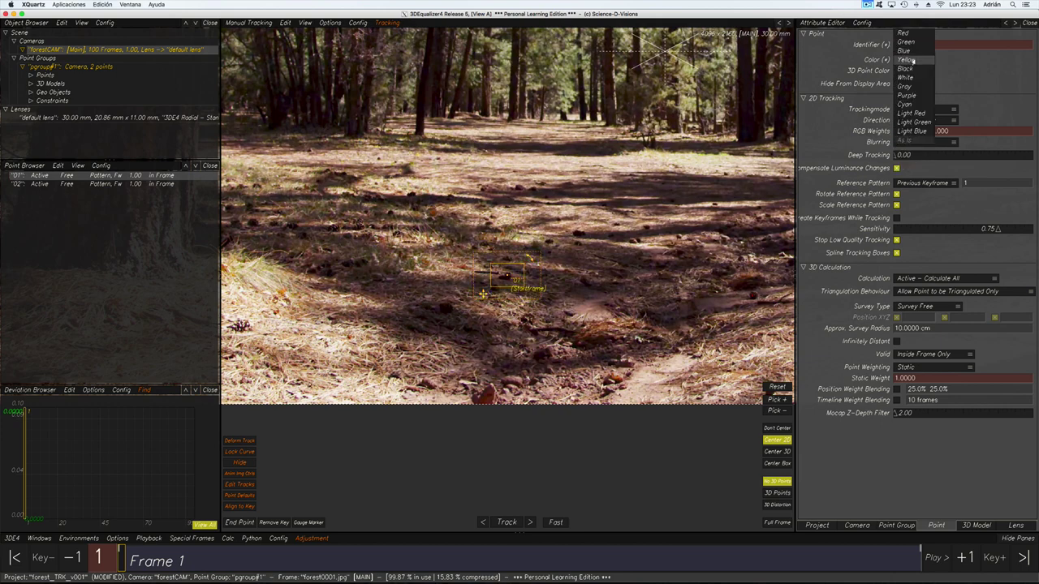
{"action": "left_click", "coordinate": [909, 33]}
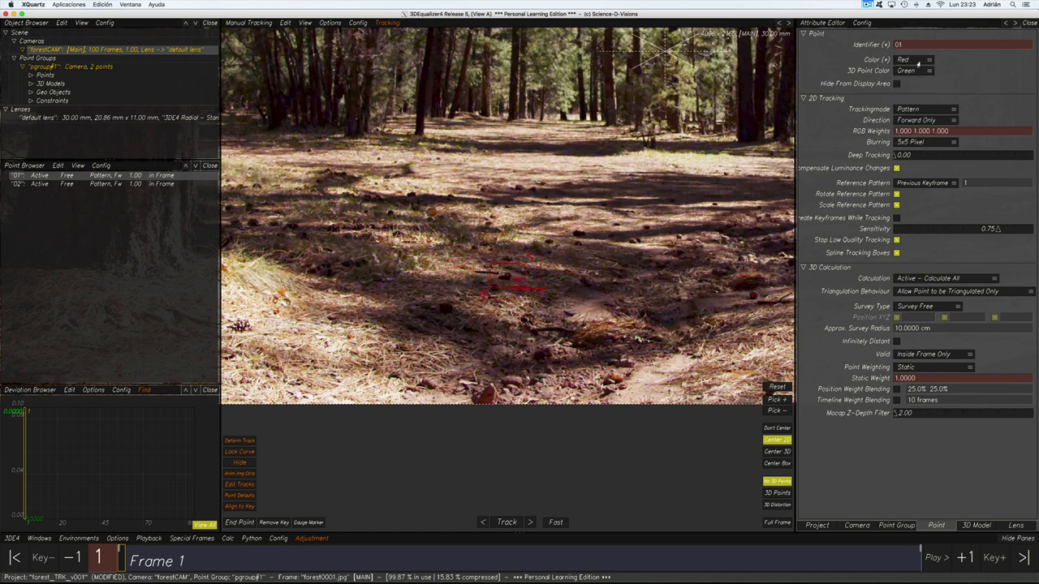
{"action": "left_click", "coordinate": [918, 63]}
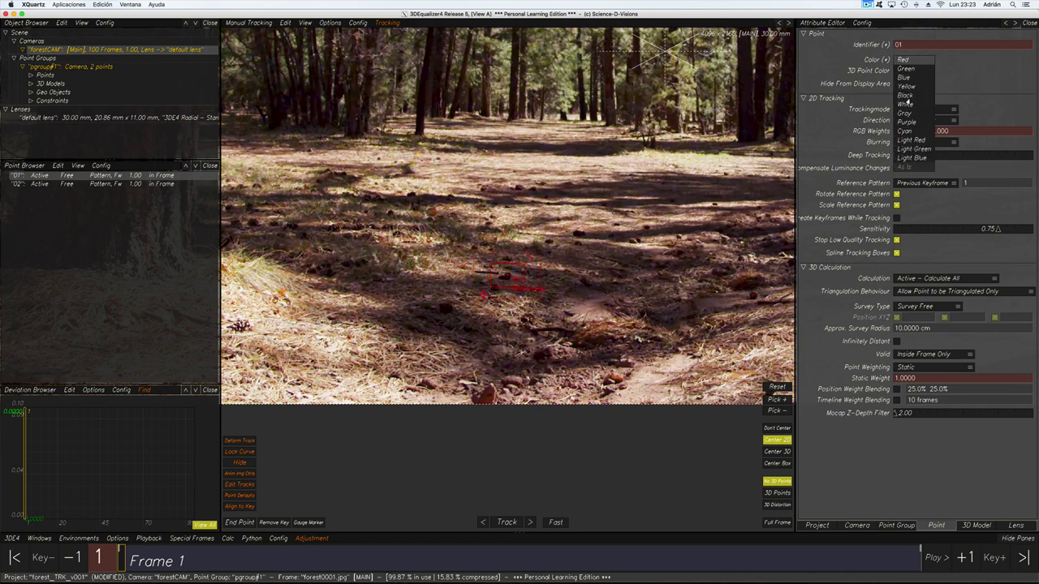
{"action": "left_click", "coordinate": [905, 104]}
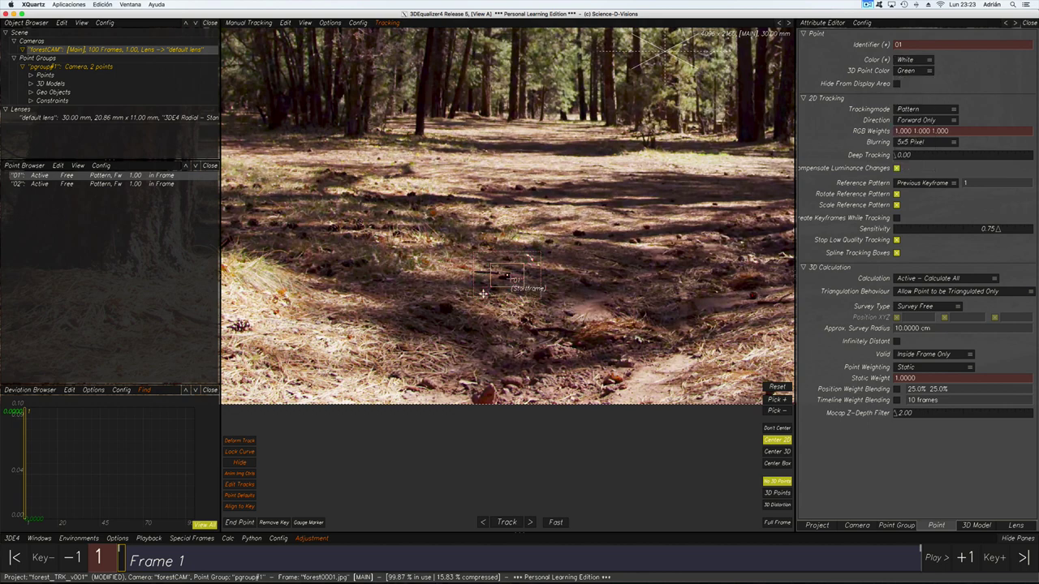
{"action": "left_click", "coordinate": [922, 63]}
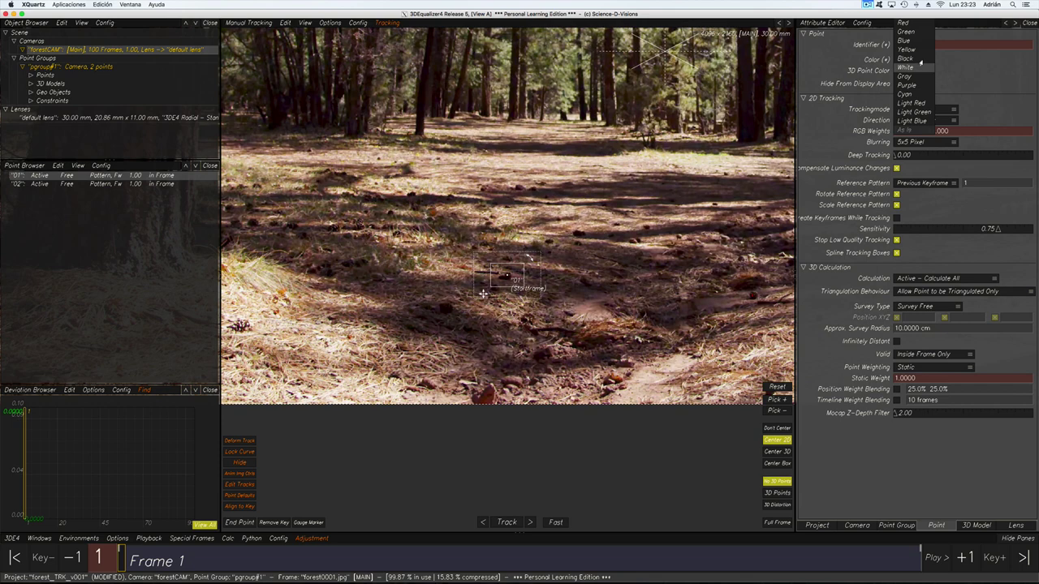
{"action": "left_click", "coordinate": [909, 24]}
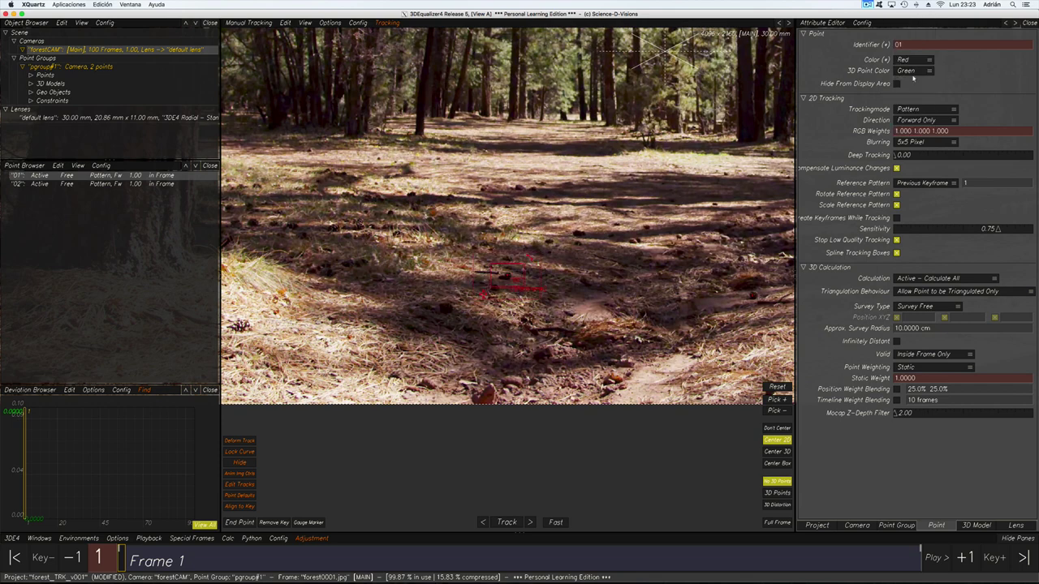
Step: Hide point 01 from the display area and show it again, and try yellow and black as its 3D point color
{"action": "left_click", "coordinate": [896, 84]}
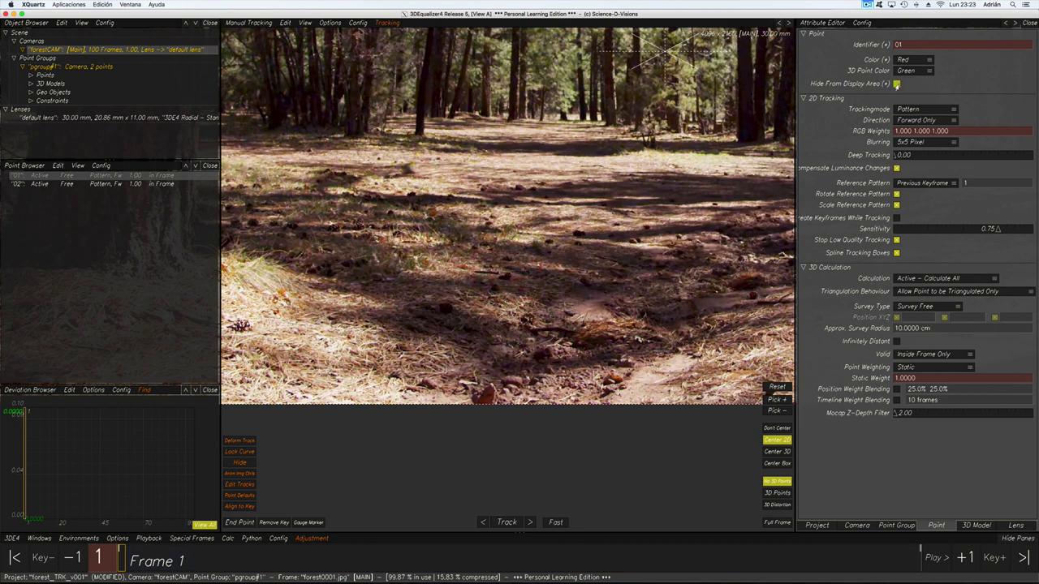
{"action": "left_click", "coordinate": [896, 84]}
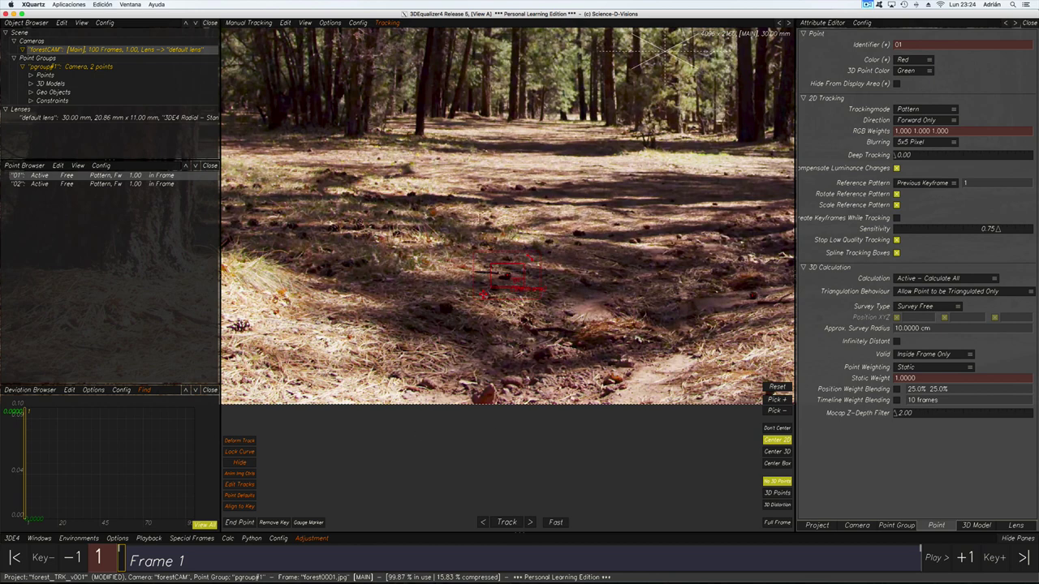
{"action": "left_click", "coordinate": [912, 71]}
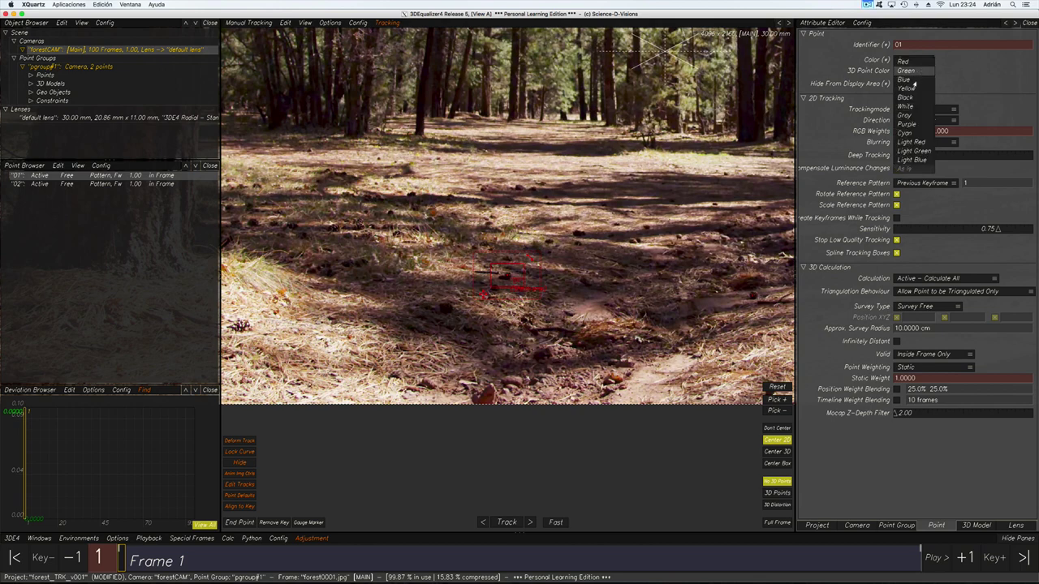
{"action": "left_click", "coordinate": [907, 89]}
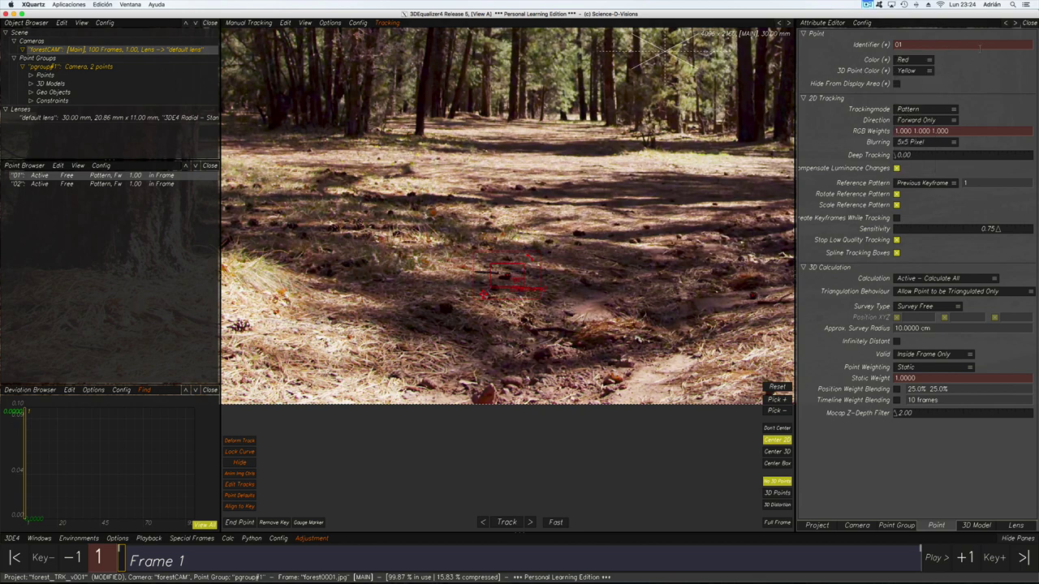
{"action": "left_click", "coordinate": [912, 71]}
{"action": "left_click", "coordinate": [912, 80]}
Step: Try green as point 01's color and gray and red as its 3D point color, returning the color to red
{"action": "scroll", "coordinate": [535, 261], "scroll_direction": "up", "scroll_amount": 3}
{"action": "left_click", "coordinate": [904, 60]}
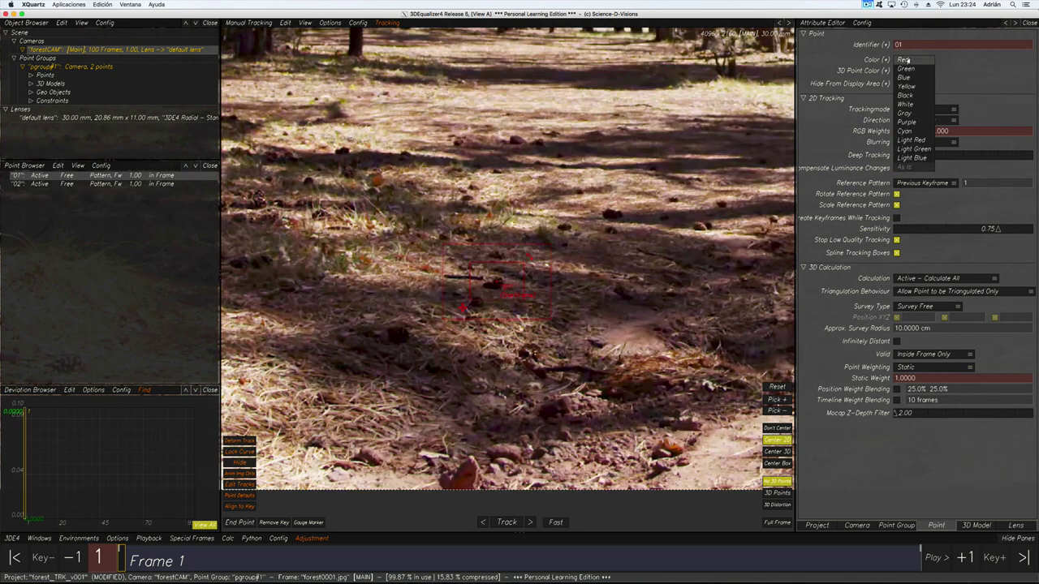
{"action": "left_click", "coordinate": [905, 69]}
{"action": "left_click", "coordinate": [907, 71]}
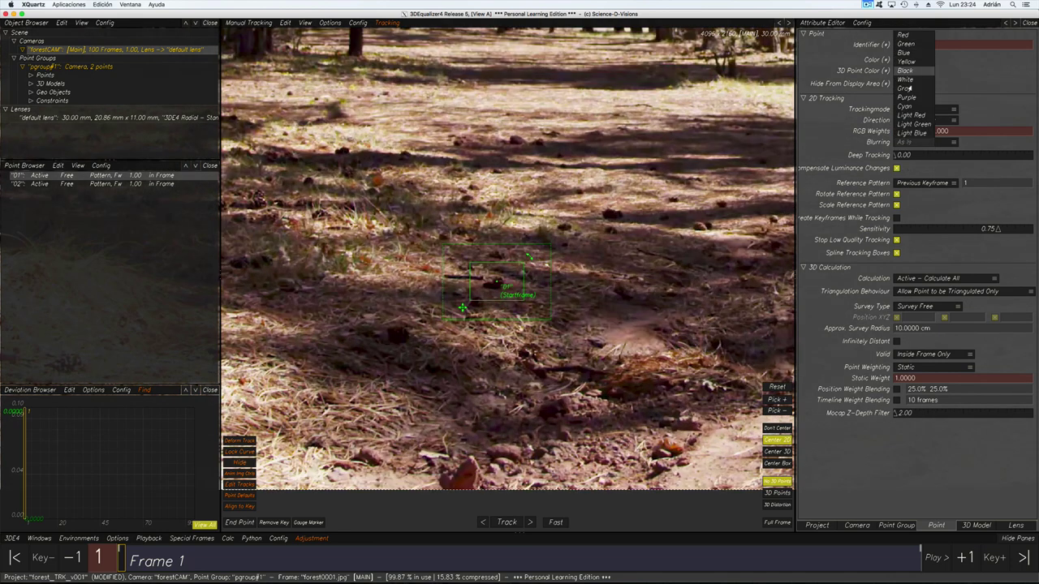
{"action": "left_click", "coordinate": [907, 88]}
{"action": "left_click", "coordinate": [910, 72]}
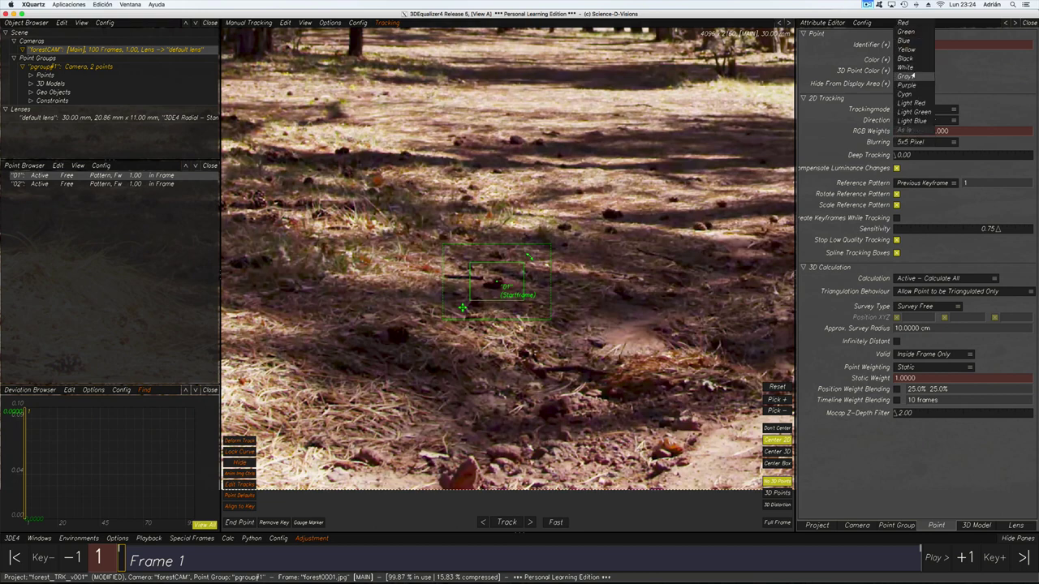
{"action": "left_click", "coordinate": [904, 23]}
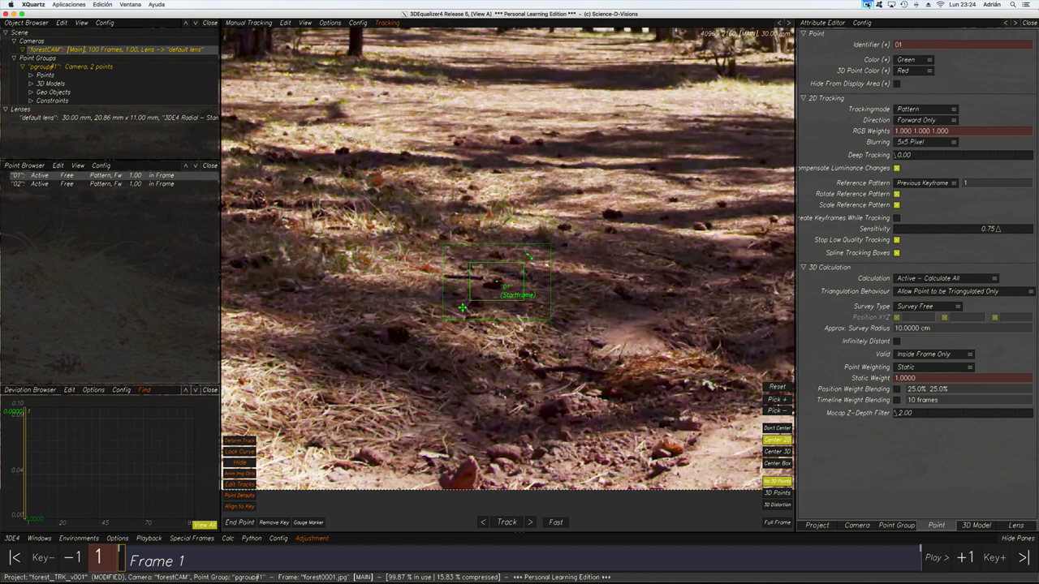
{"action": "left_click", "coordinate": [920, 60]}
{"action": "left_click", "coordinate": [907, 48]}
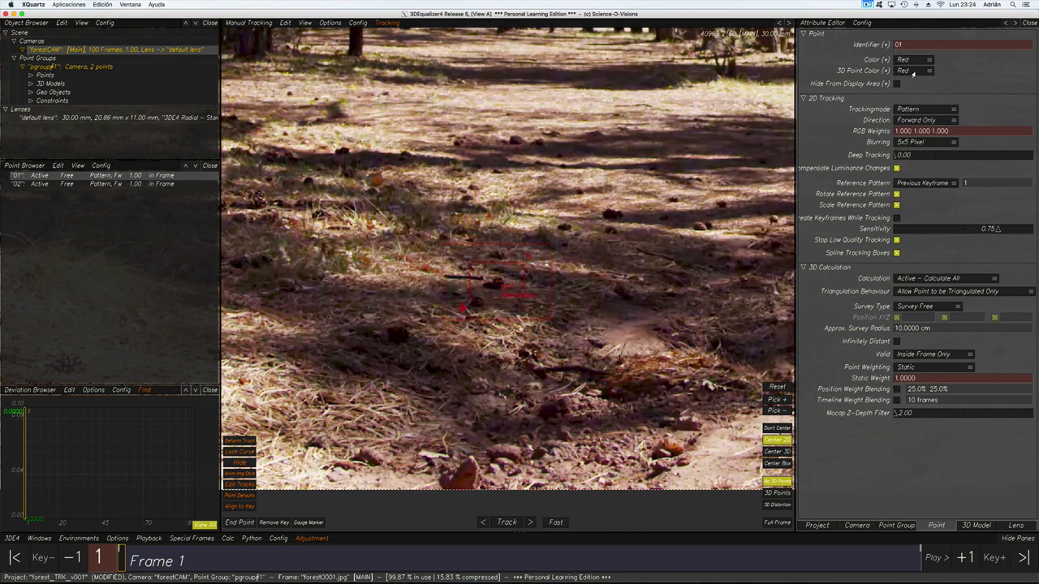
Step: Try blue, purple and red as point 01's 3D point color, and finish on blue
{"action": "left_click", "coordinate": [913, 73]}
{"action": "left_click", "coordinate": [910, 88]}
{"action": "left_click", "coordinate": [912, 73]}
{"action": "left_click", "coordinate": [909, 116]}
{"action": "left_click", "coordinate": [914, 72]}
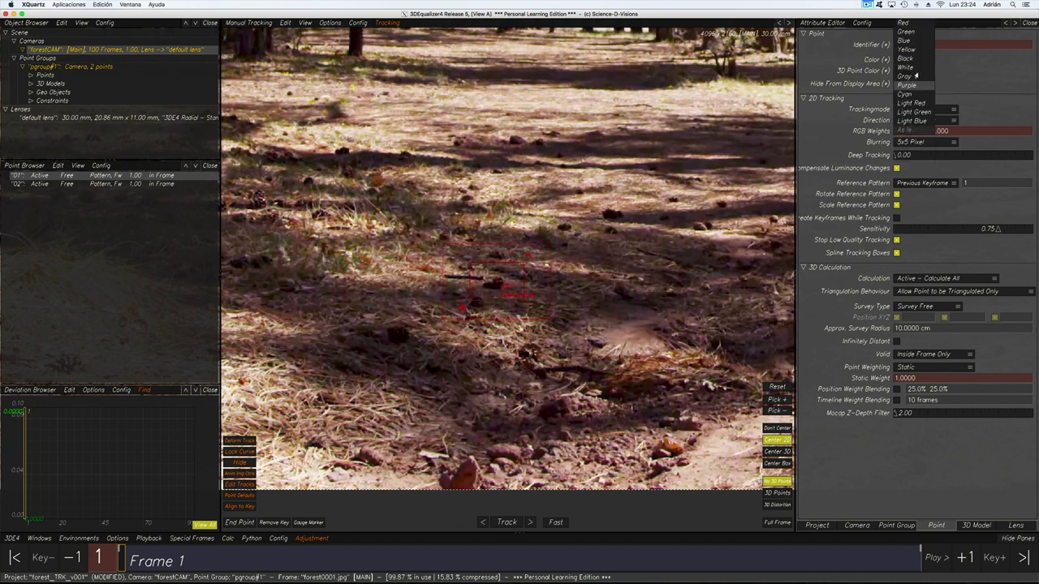
{"action": "left_click", "coordinate": [904, 23]}
{"action": "left_click", "coordinate": [908, 70]}
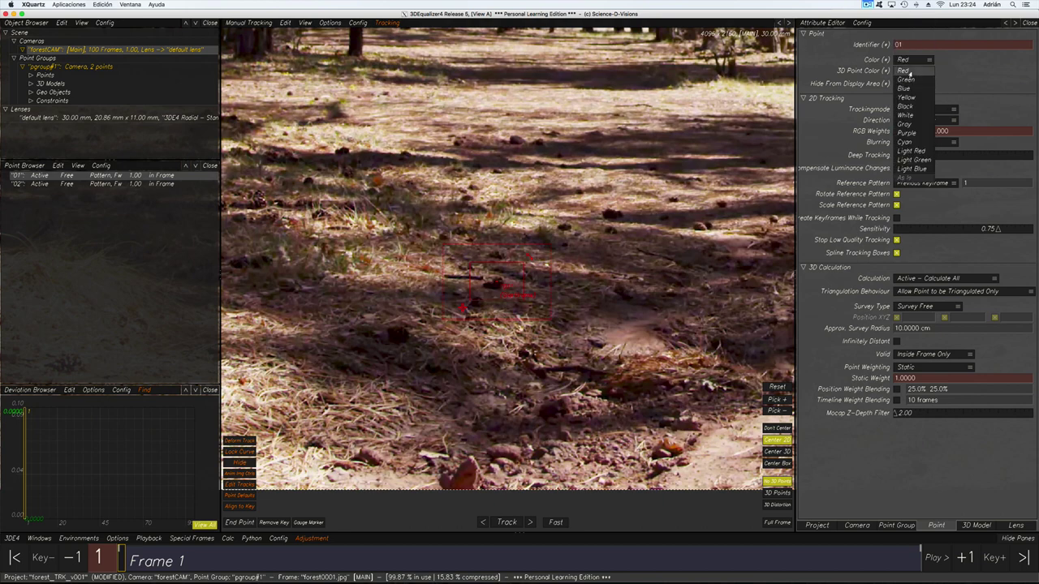
{"action": "left_click", "coordinate": [909, 89]}
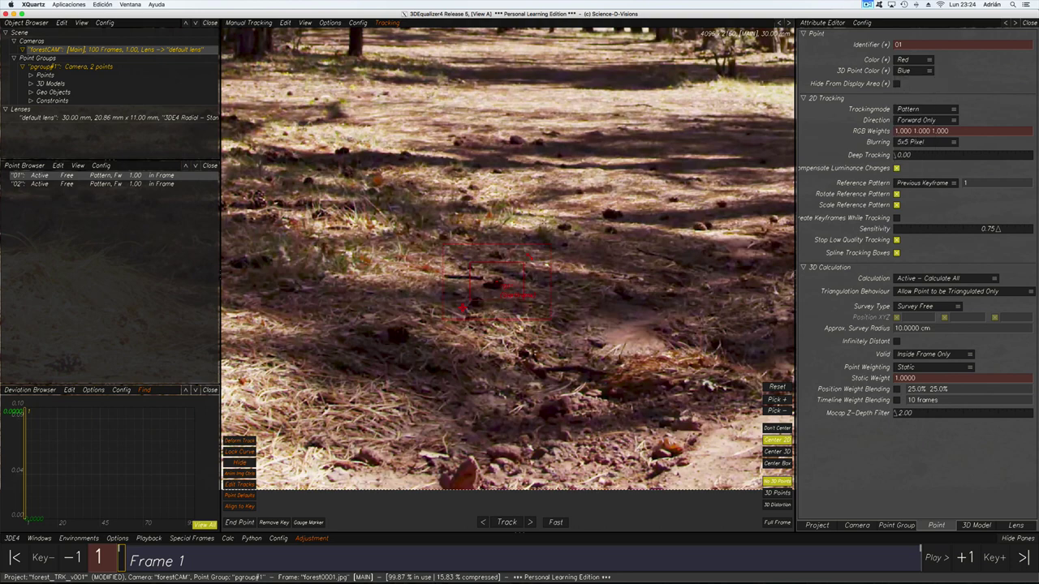
Step: Create a third tracking point on the ground in the footage and delete it
{"action": "left_click", "coordinate": [544, 221], "text": "ctrl"}
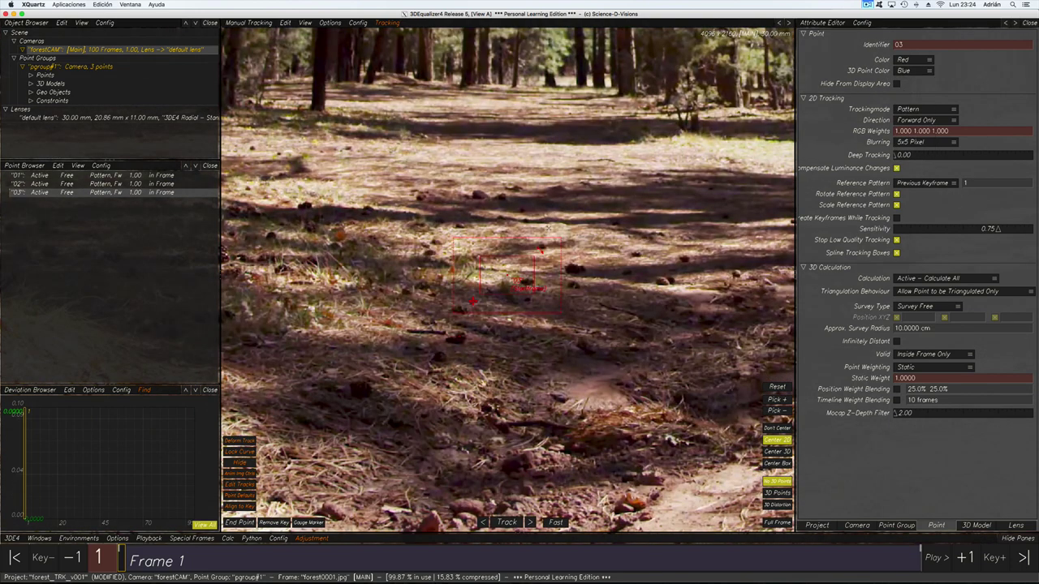
{"action": "key", "text": "Delete"}
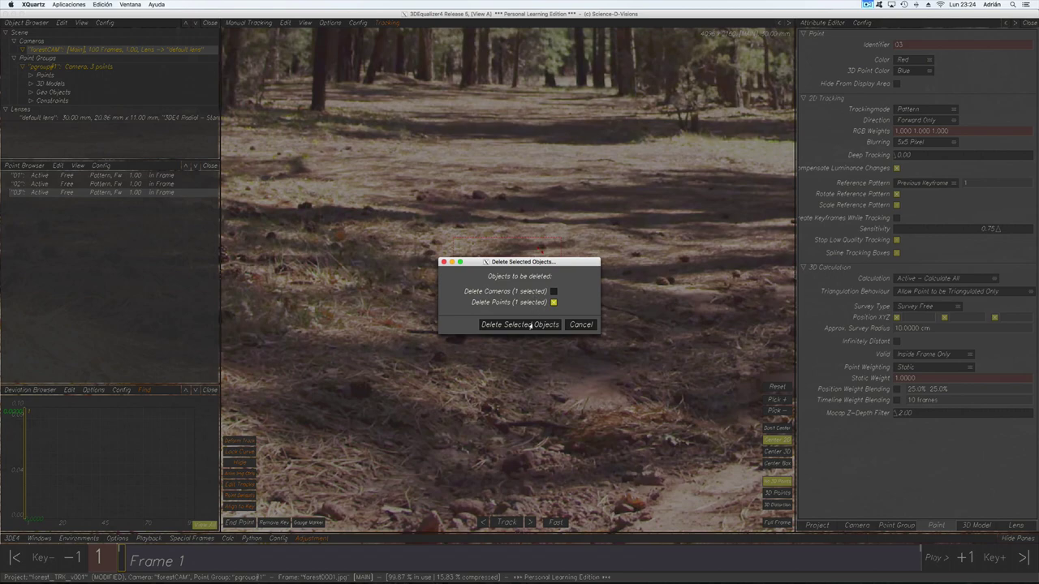
{"action": "left_click", "coordinate": [519, 325]}
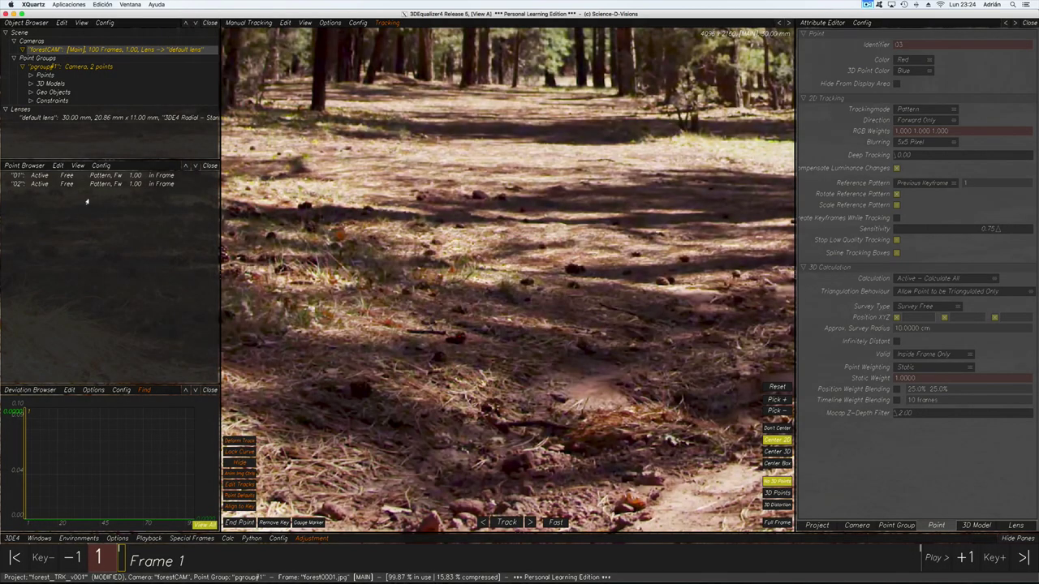
Step: Compare the attributes of points 01 and 02, and set point 01's 3D point color to green
{"action": "left_click", "coordinate": [110, 175]}
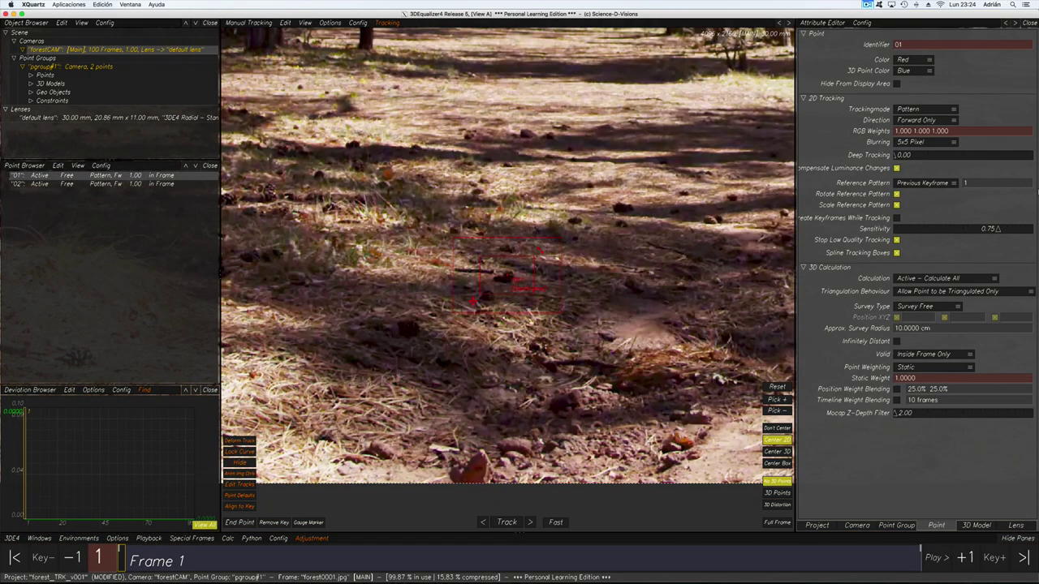
{"action": "left_click", "coordinate": [61, 184]}
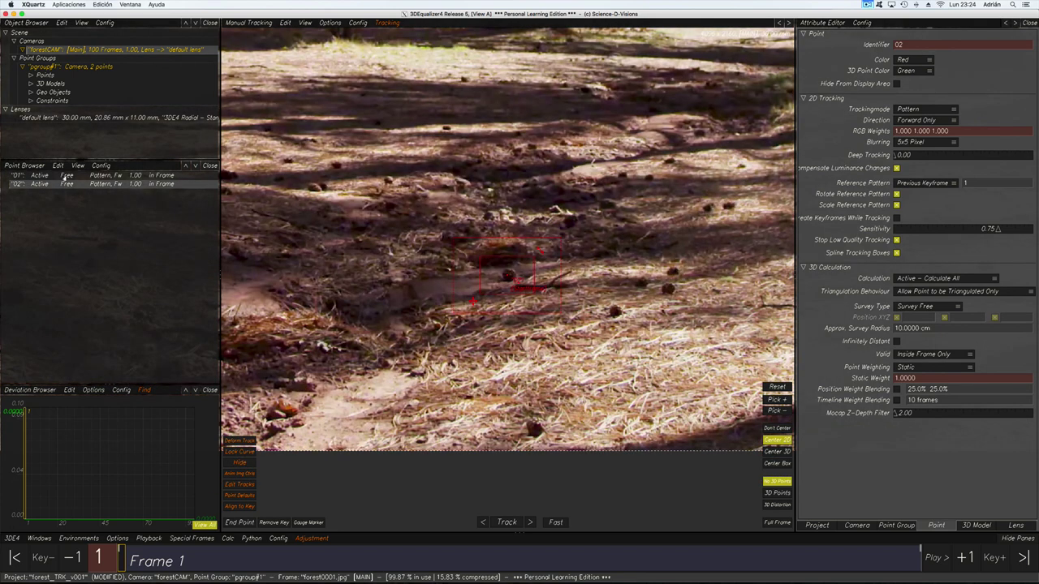
{"action": "left_click", "coordinate": [65, 175]}
{"action": "left_click", "coordinate": [902, 71]}
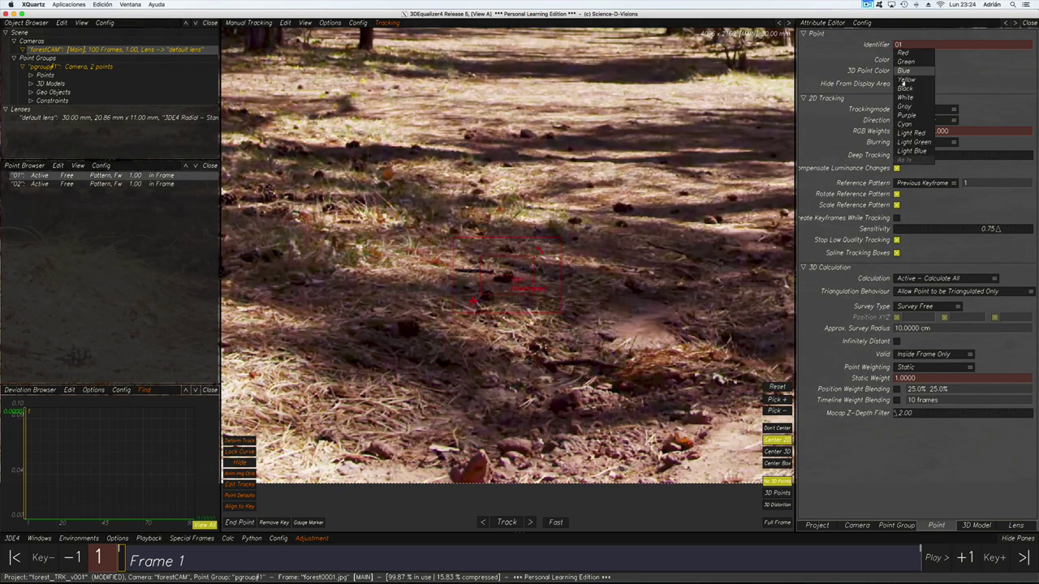
{"action": "left_click", "coordinate": [904, 68]}
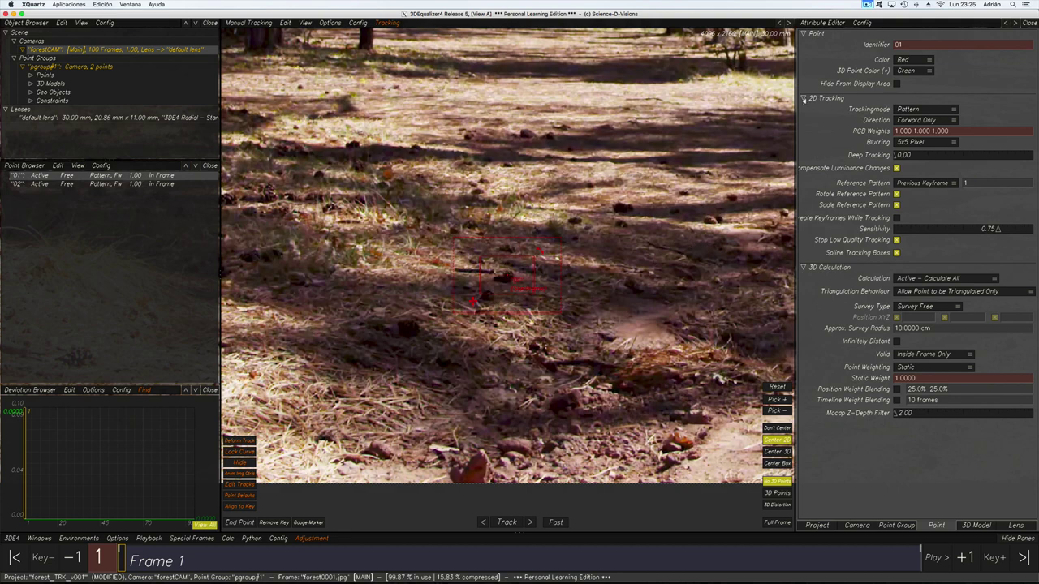
Step: Review the available tracking modes for point 01 and set its tracking mode to Marker
{"action": "left_click", "coordinate": [919, 109]}
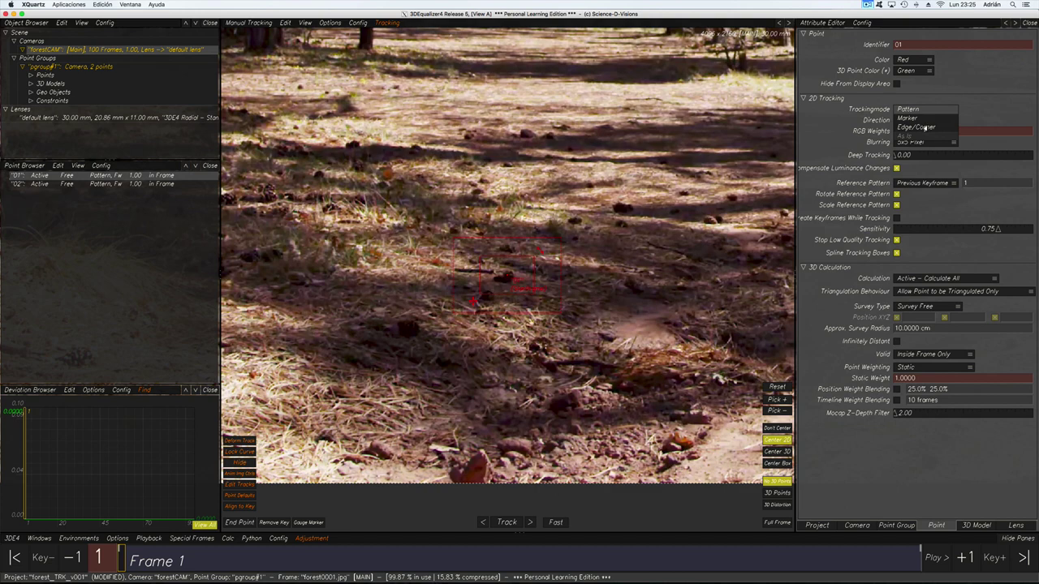
{"action": "left_click", "coordinate": [974, 107]}
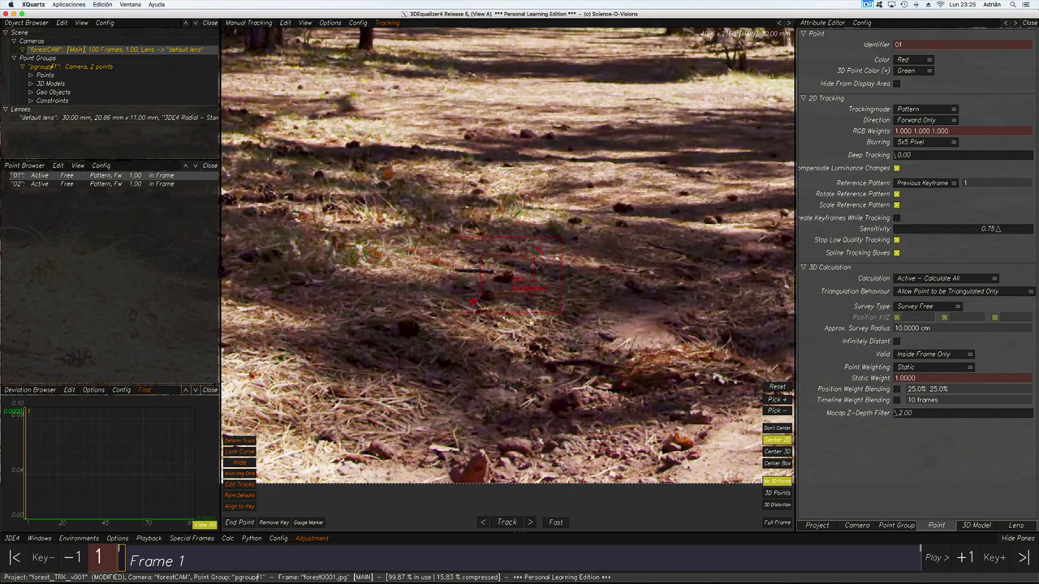
{"action": "left_click", "coordinate": [899, 108]}
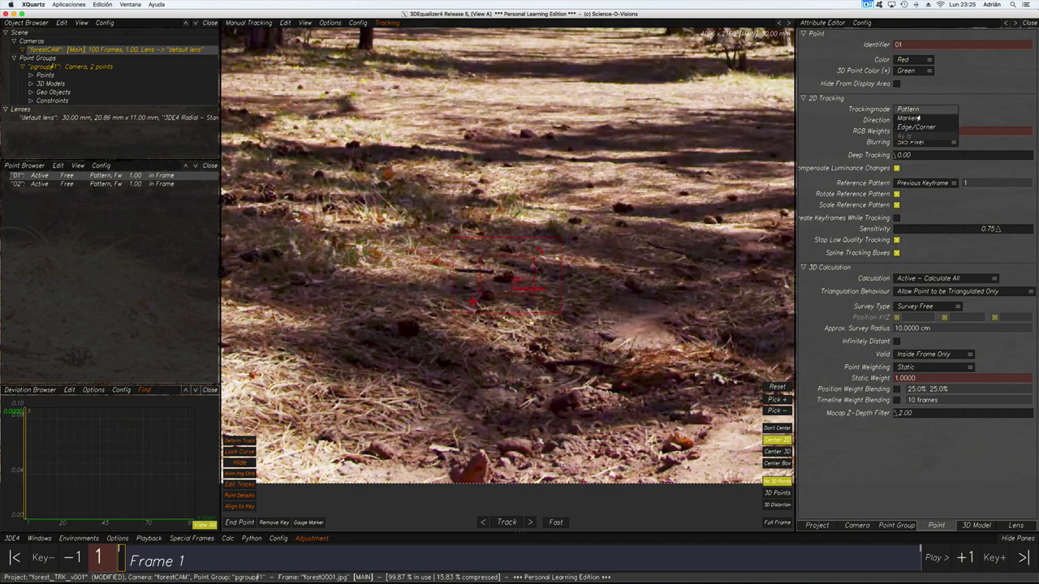
{"action": "left_click", "coordinate": [904, 118]}
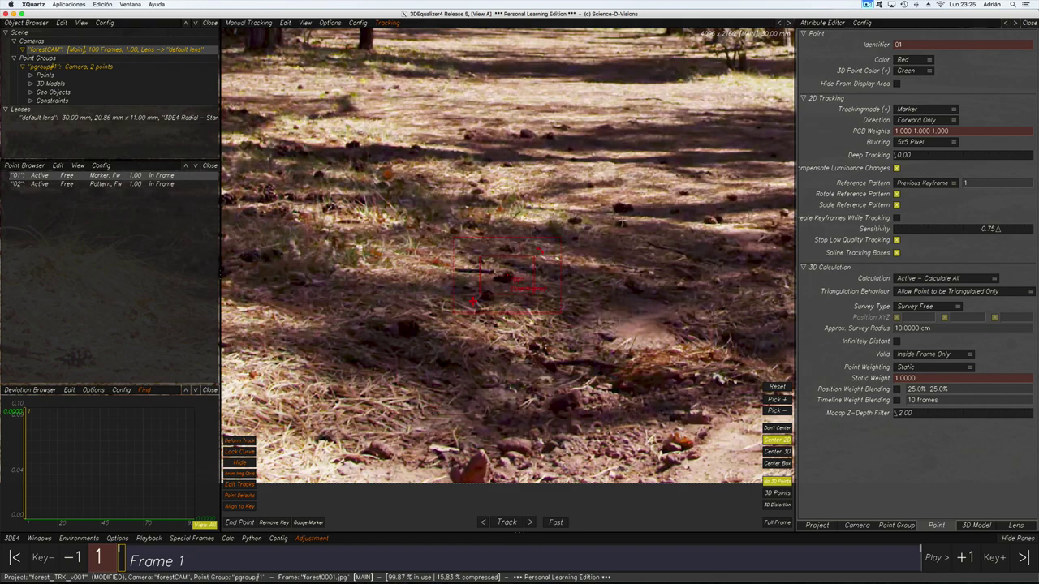
Step: Move point 01 onto the dark pine cone lying farther back on the forest ground
{"action": "scroll", "coordinate": [622, 220], "scroll_direction": "up", "scroll_amount": 3}
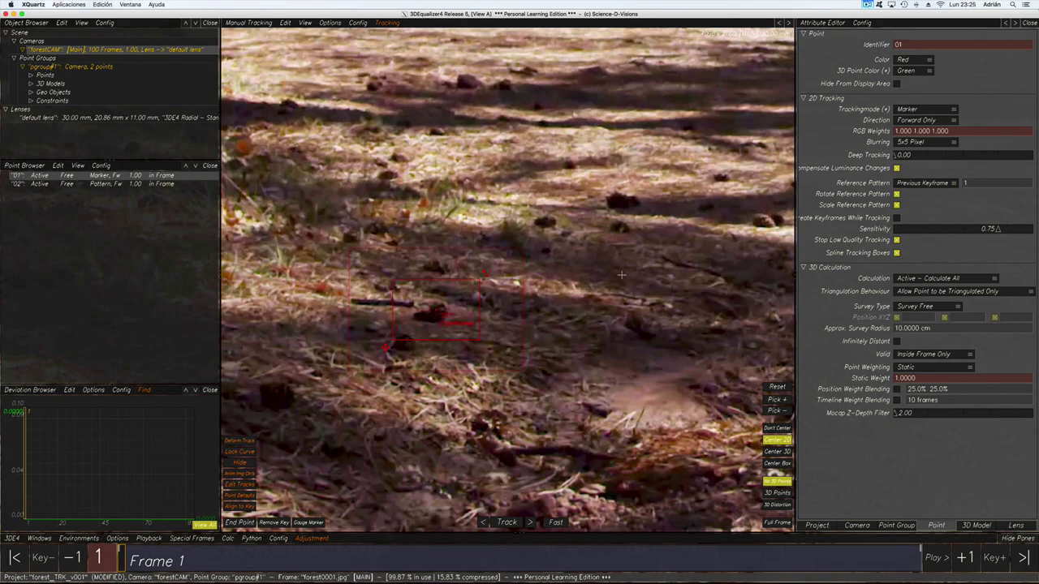
{"action": "scroll", "coordinate": [622, 274], "scroll_direction": "down", "scroll_amount": 5}
{"action": "scroll", "coordinate": [612, 305], "scroll_direction": "up", "scroll_amount": 3}
{"action": "scroll", "coordinate": [612, 294], "scroll_direction": "up", "scroll_amount": 3}
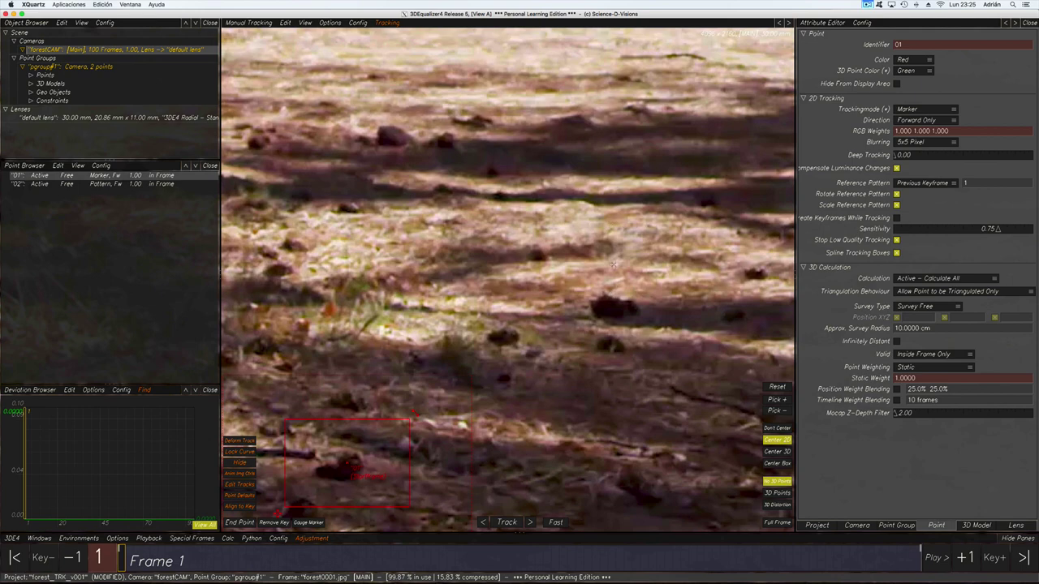
{"action": "scroll", "coordinate": [614, 265], "scroll_direction": "down", "scroll_amount": 3}
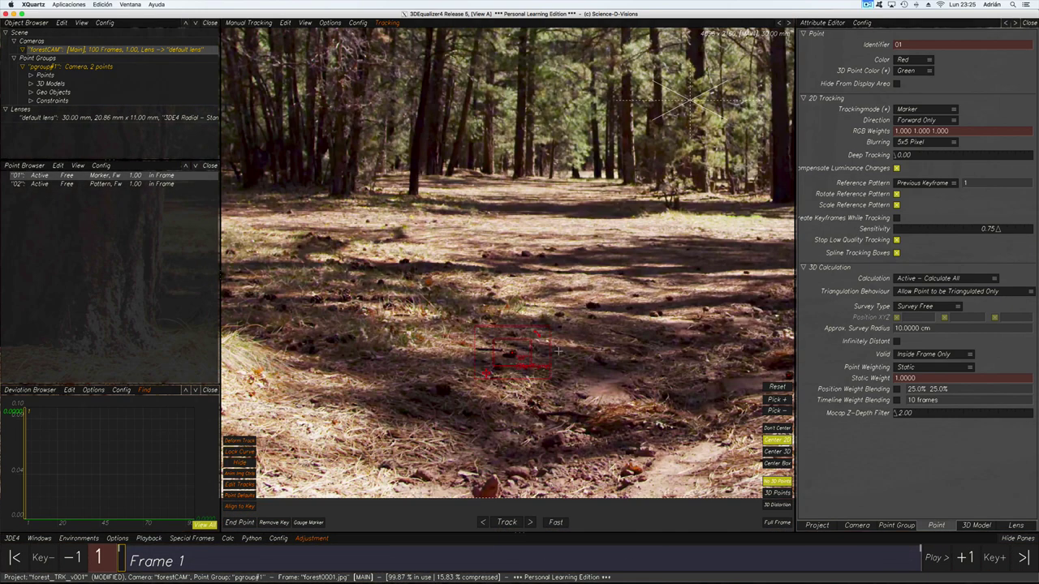
{"action": "scroll", "coordinate": [583, 309], "scroll_direction": "up", "scroll_amount": 3}
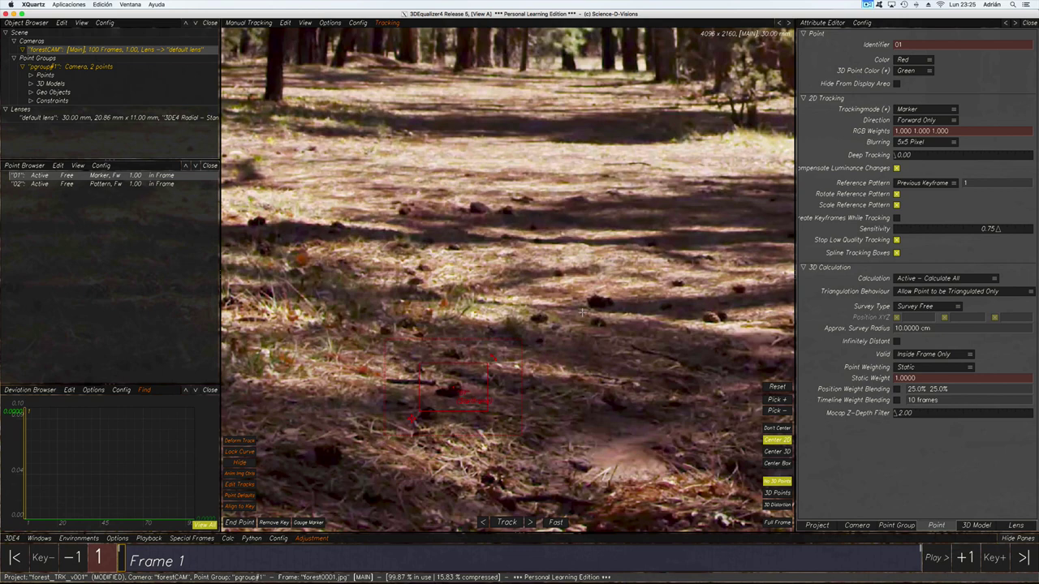
{"action": "scroll", "coordinate": [597, 302], "scroll_direction": "up", "scroll_amount": 5}
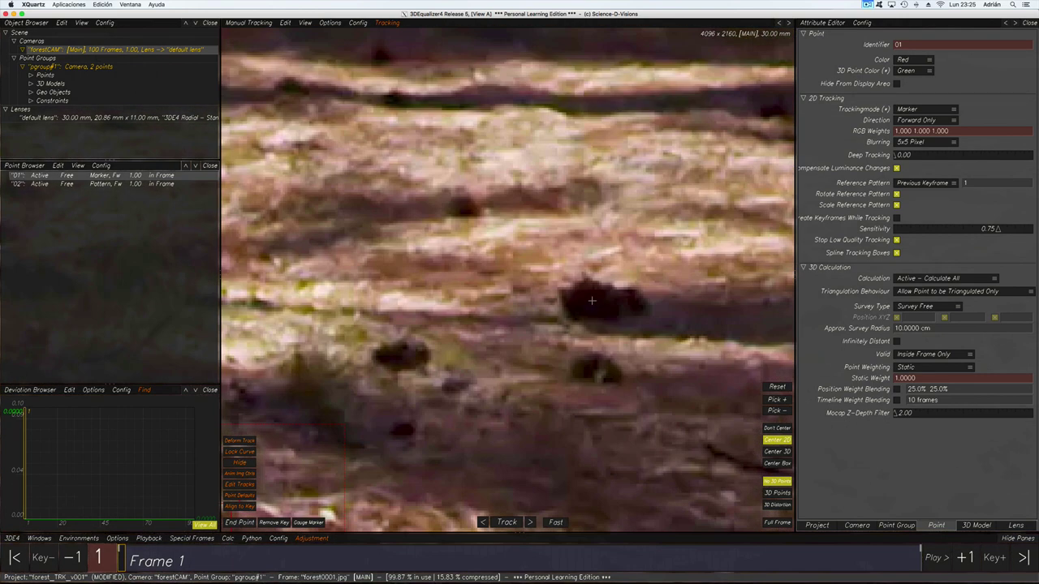
{"action": "scroll", "coordinate": [592, 301], "scroll_direction": "down", "scroll_amount": 5}
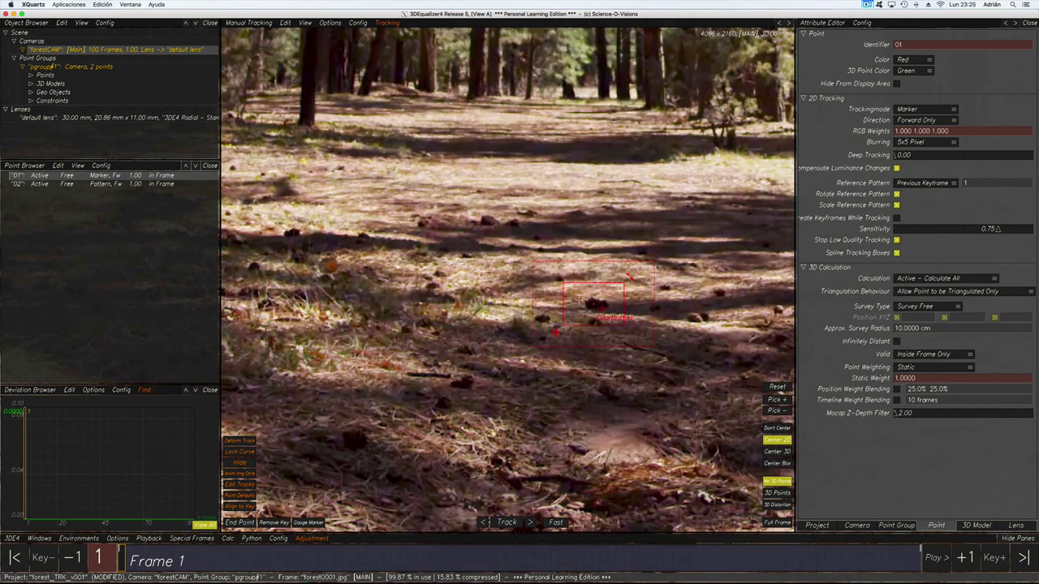
Step: Shrink point 01's inner tracking box to fit closely around the pine cone and gauge the marker
{"action": "left_click_drag", "start_coordinate": [563, 282], "coordinate": [582, 290]}
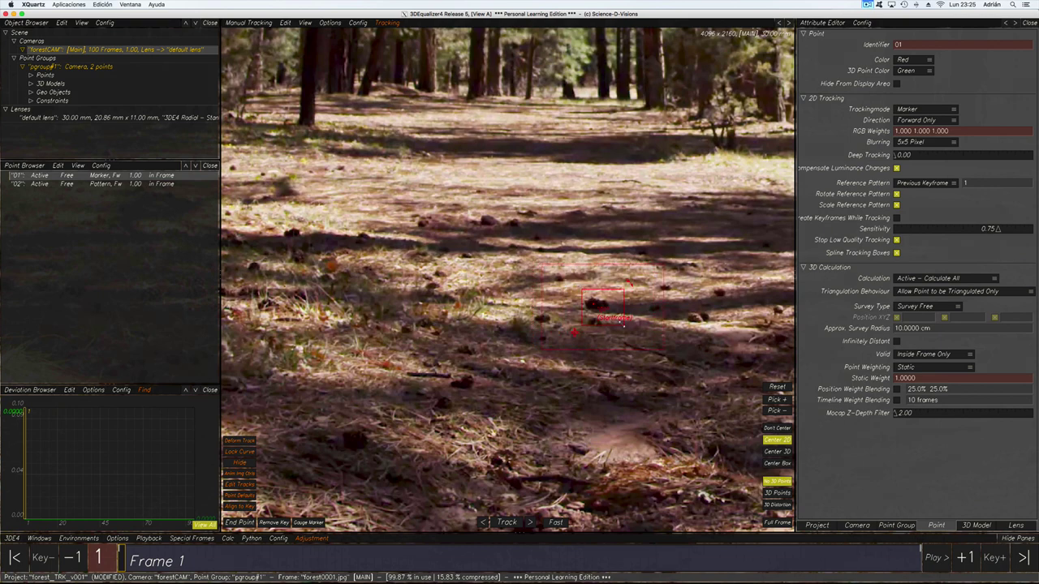
{"action": "left_click_drag", "start_coordinate": [623, 323], "coordinate": [615, 316]}
{"action": "scroll", "coordinate": [543, 339], "scroll_direction": "up", "scroll_amount": 3}
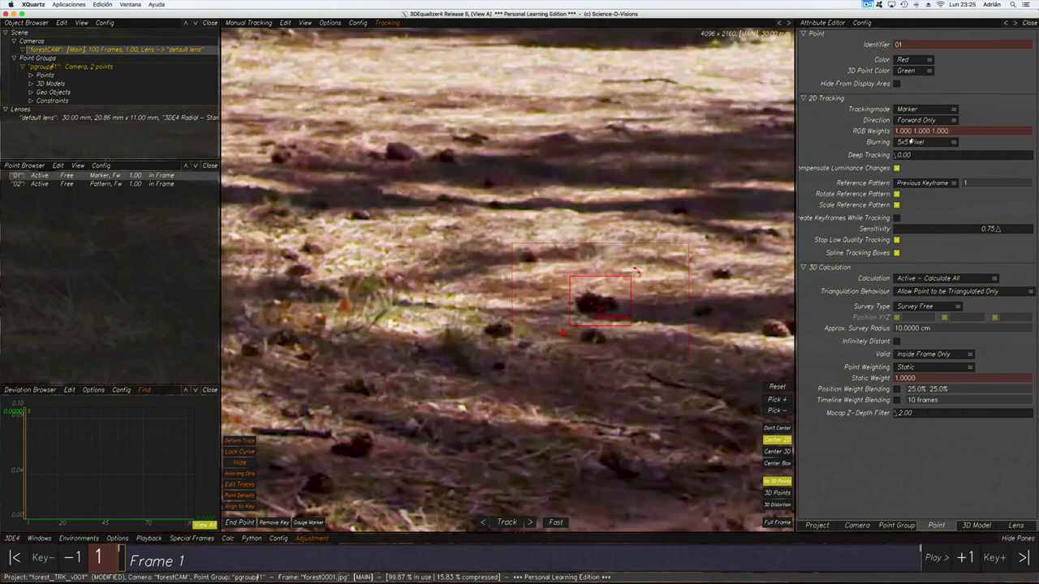
{"action": "left_click", "coordinate": [309, 524]}
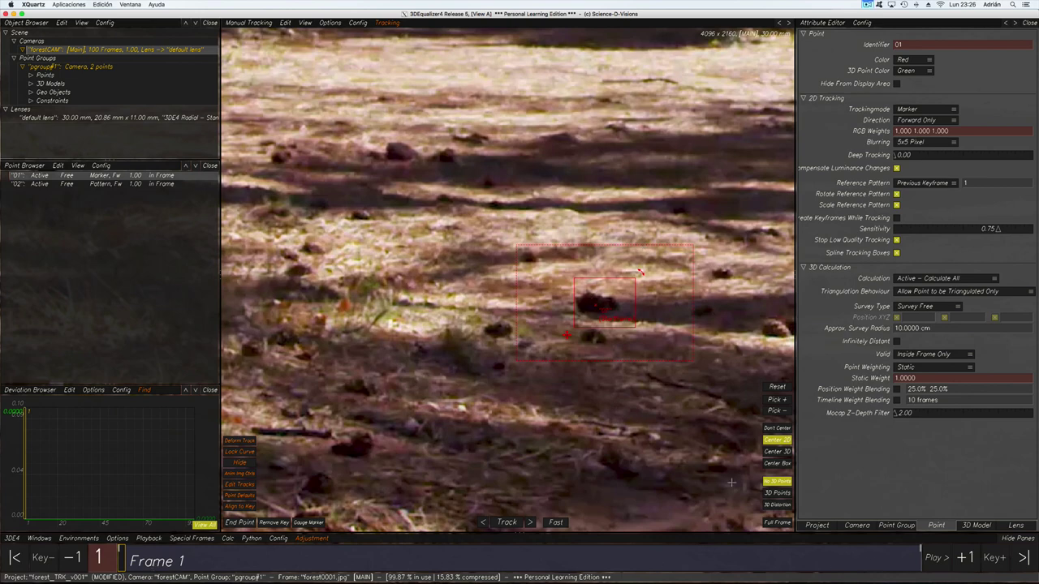
Step: Set point 01's tracking mode back to Pattern
{"action": "scroll", "coordinate": [601, 322], "scroll_direction": "down", "scroll_amount": 1}
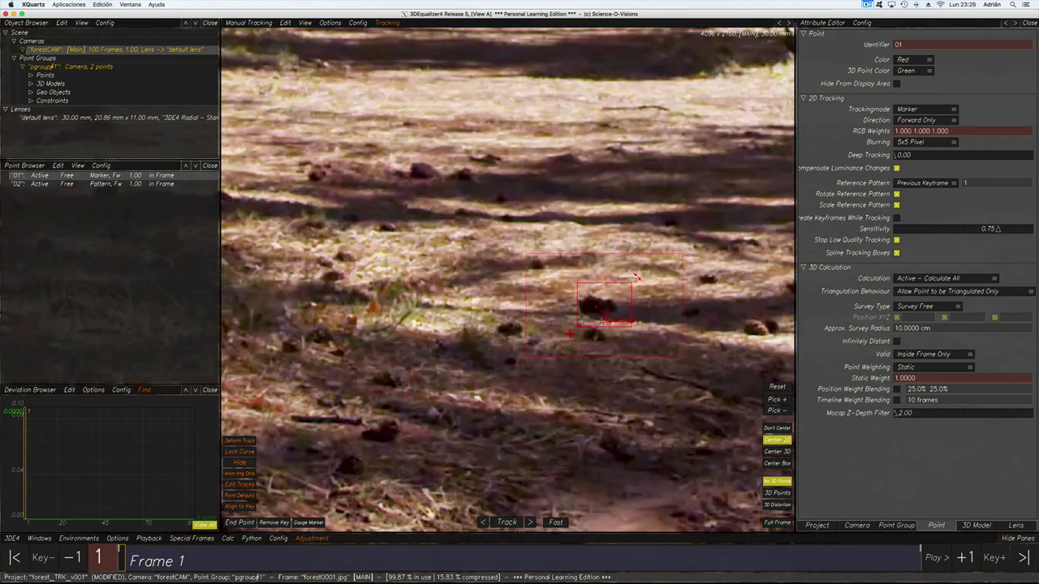
{"action": "left_click", "coordinate": [917, 110]}
{"action": "left_click", "coordinate": [915, 102]}
{"action": "scroll", "coordinate": [662, 274], "scroll_direction": "down", "scroll_amount": 2}
{"action": "left_click", "coordinate": [915, 111]}
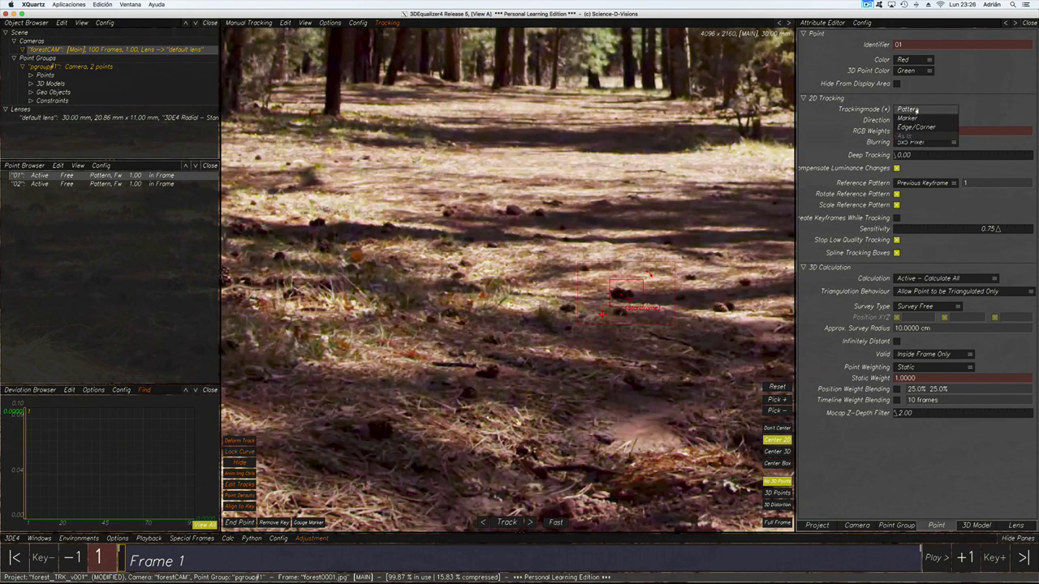
{"action": "left_click", "coordinate": [886, 107]}
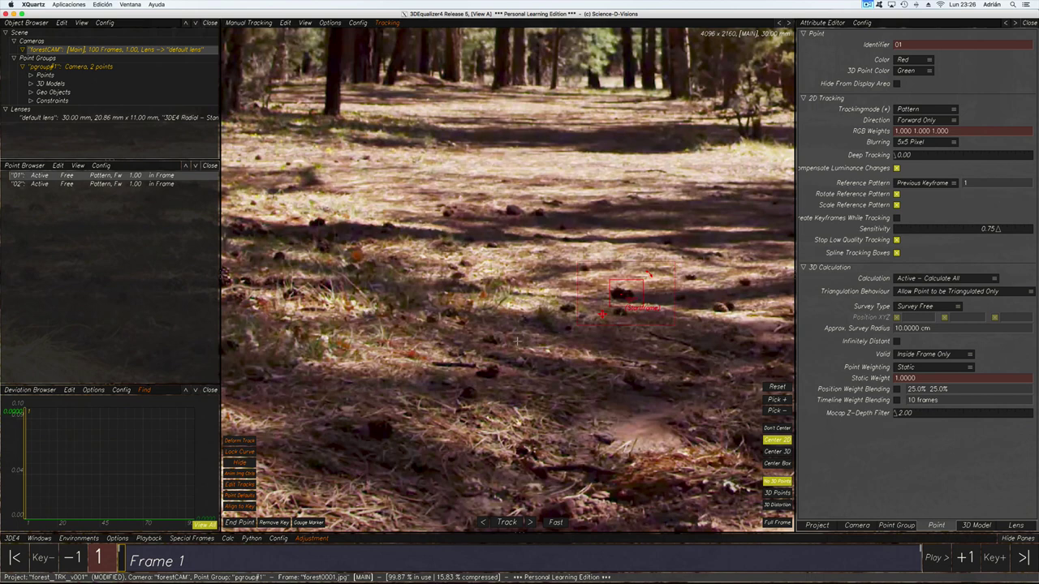
Step: Shift point 01's tracking boxes slightly sideways over the dark pine cone on the forest ground
{"action": "scroll", "coordinate": [517, 341], "scroll_direction": "up", "scroll_amount": 3}
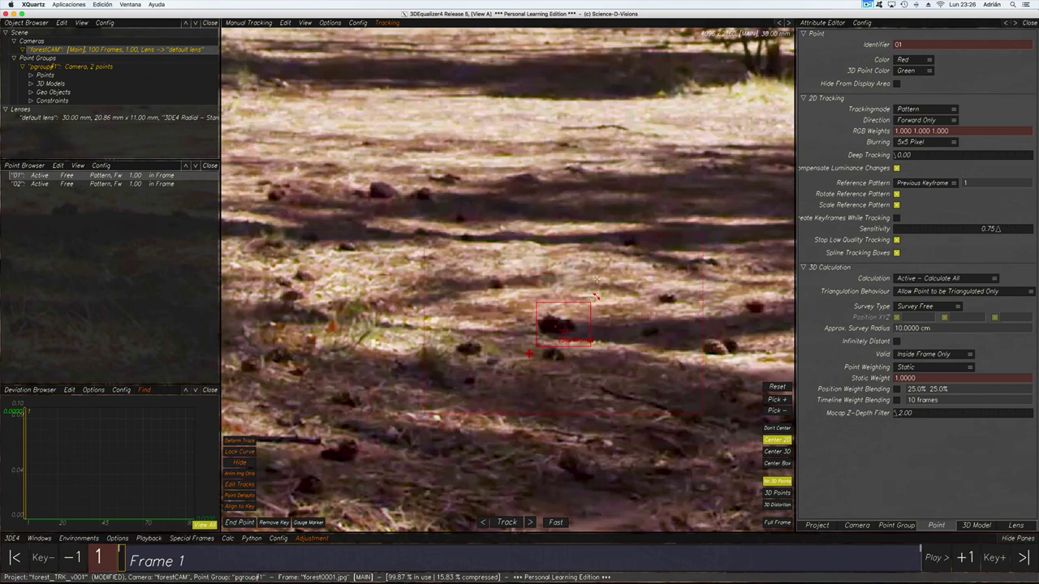
{"action": "scroll", "coordinate": [586, 299], "scroll_direction": "up", "scroll_amount": 2}
{"action": "scroll", "coordinate": [586, 298], "scroll_direction": "down", "scroll_amount": 3}
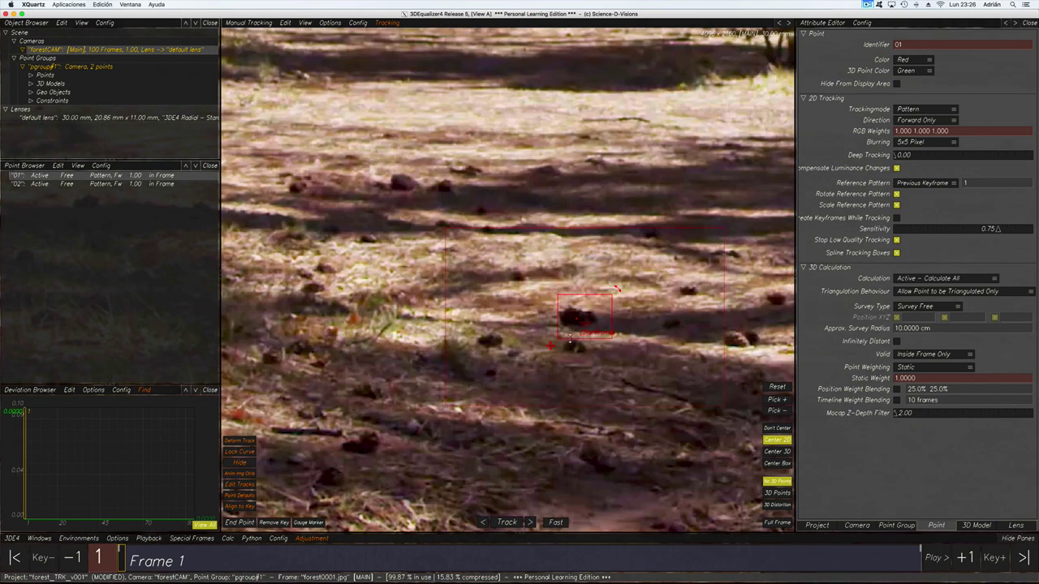
{"action": "left_click_drag", "start_coordinate": [548, 345], "coordinate": [546, 340]}
{"action": "scroll", "coordinate": [546, 340], "scroll_direction": "down", "scroll_amount": 5}
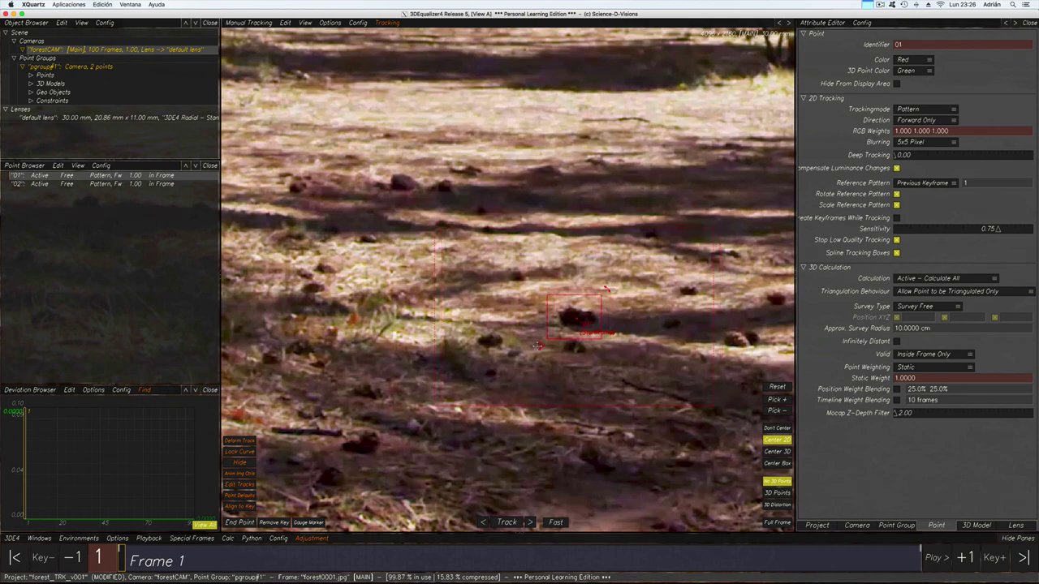
{"action": "scroll", "coordinate": [549, 344], "scroll_direction": "up", "scroll_amount": 10}
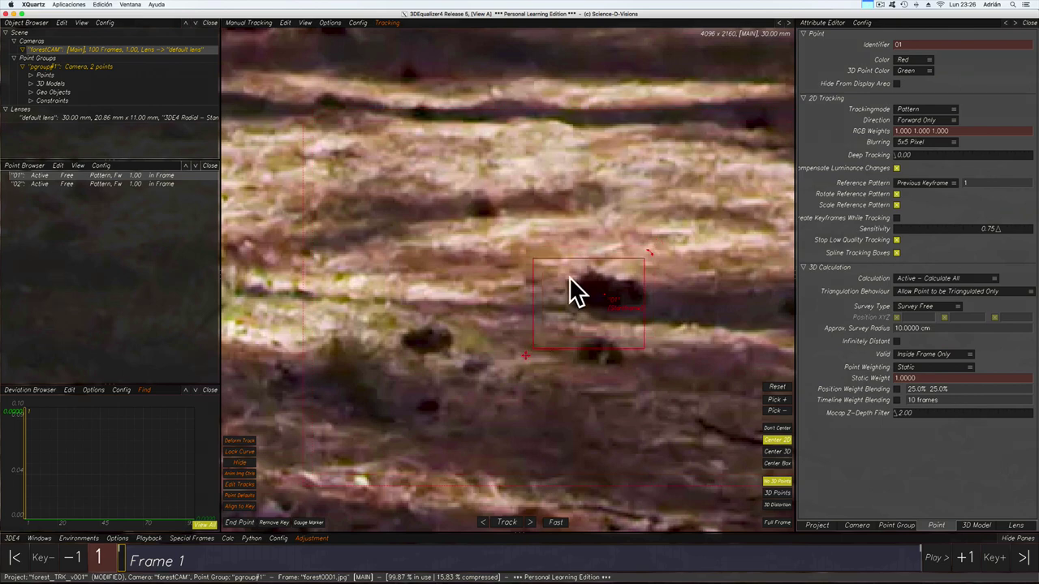
{"action": "scroll", "coordinate": [570, 292], "scroll_direction": "down", "scroll_amount": 5}
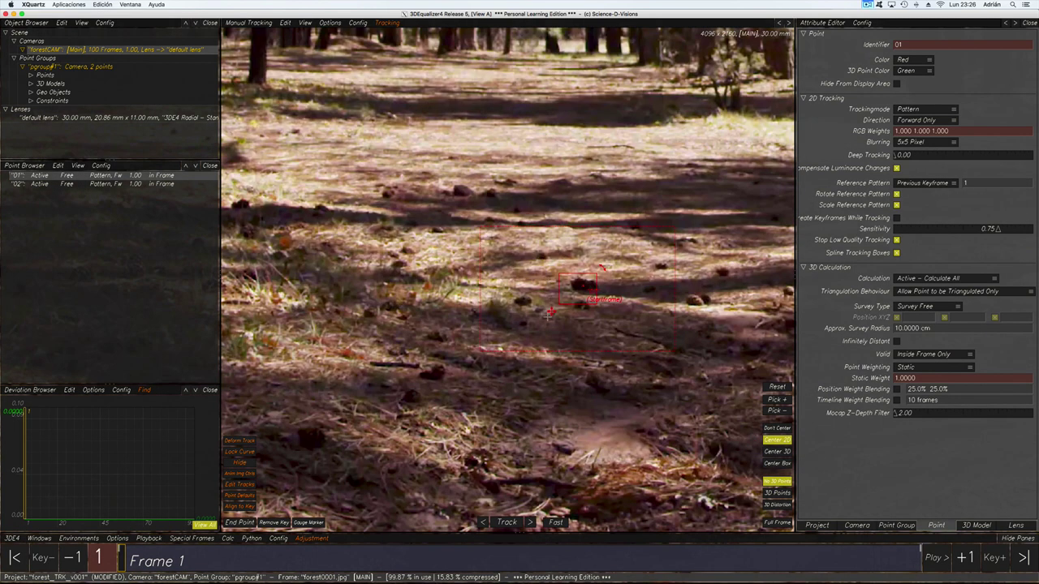
Step: Resize point 01's inner tracking box to frame the dark pine cone closely
{"action": "left_click_drag", "start_coordinate": [559, 300], "coordinate": [572, 294]}
{"action": "left_click_drag", "start_coordinate": [609, 263], "coordinate": [617, 271]}
{"action": "key", "text": "ctrl+z"}
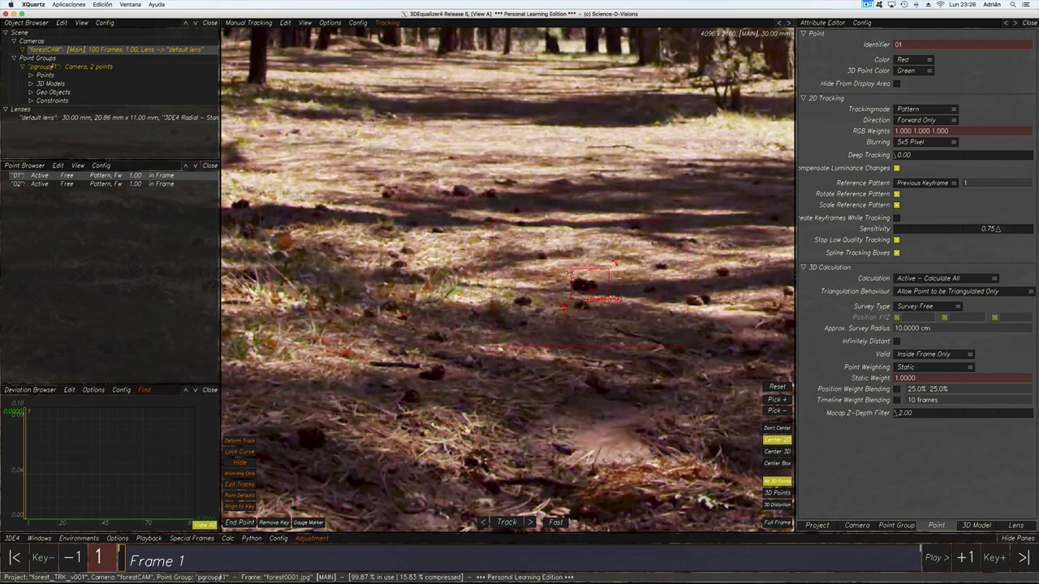
{"action": "mouse_move", "coordinate": [570, 270]}
{"action": "left_mouse_down"}
{"action": "mouse_move", "coordinate": [557, 272]}
{"action": "mouse_move", "coordinate": [567, 270]}
{"action": "left_mouse_up"}
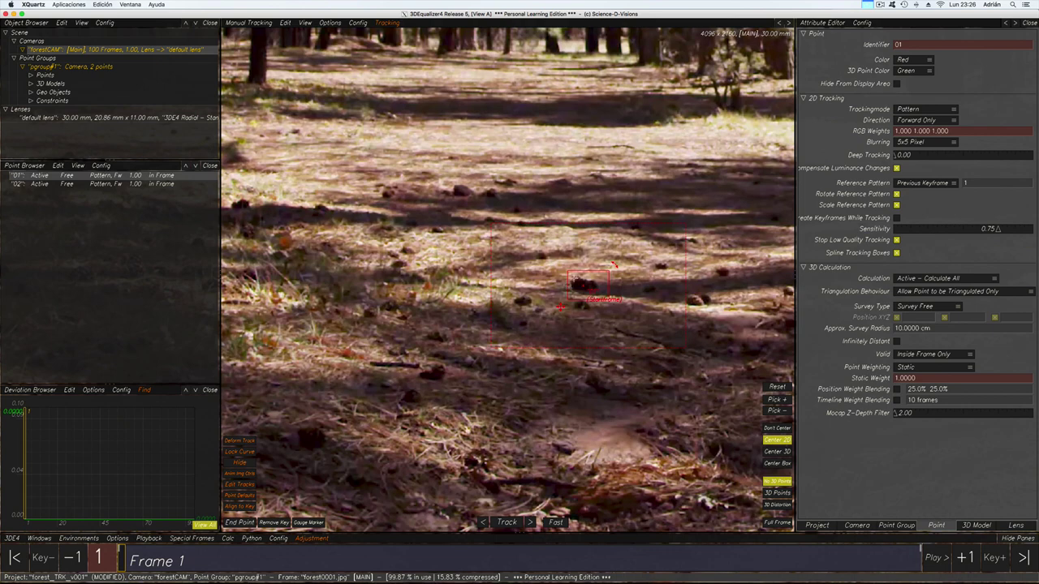
{"action": "scroll", "coordinate": [567, 271], "scroll_direction": "up", "scroll_amount": 3}
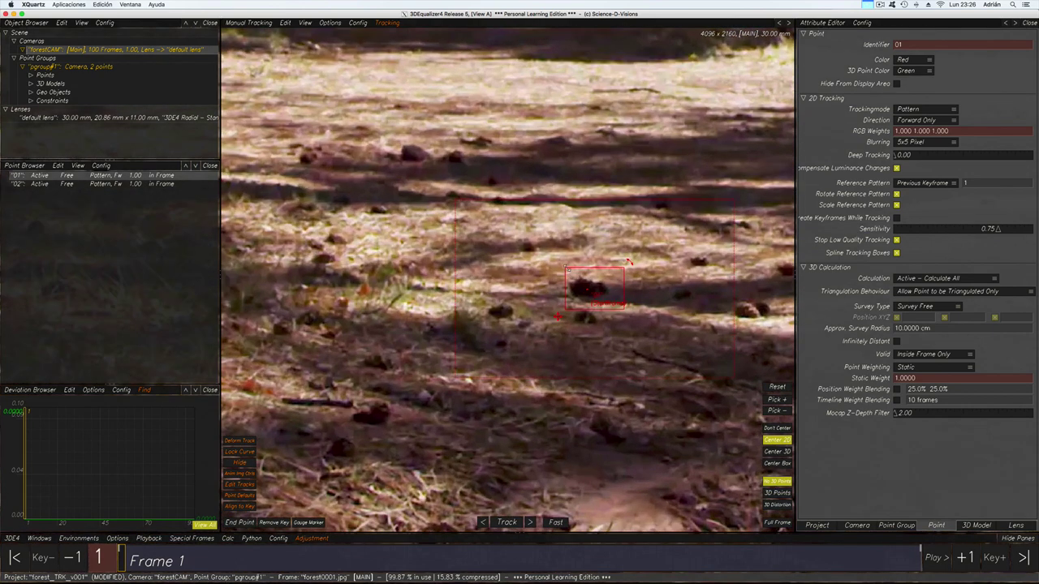
{"action": "left_click_drag", "start_coordinate": [567, 269], "coordinate": [569, 271]}
{"action": "left_click_drag", "start_coordinate": [627, 260], "coordinate": [614, 265]}
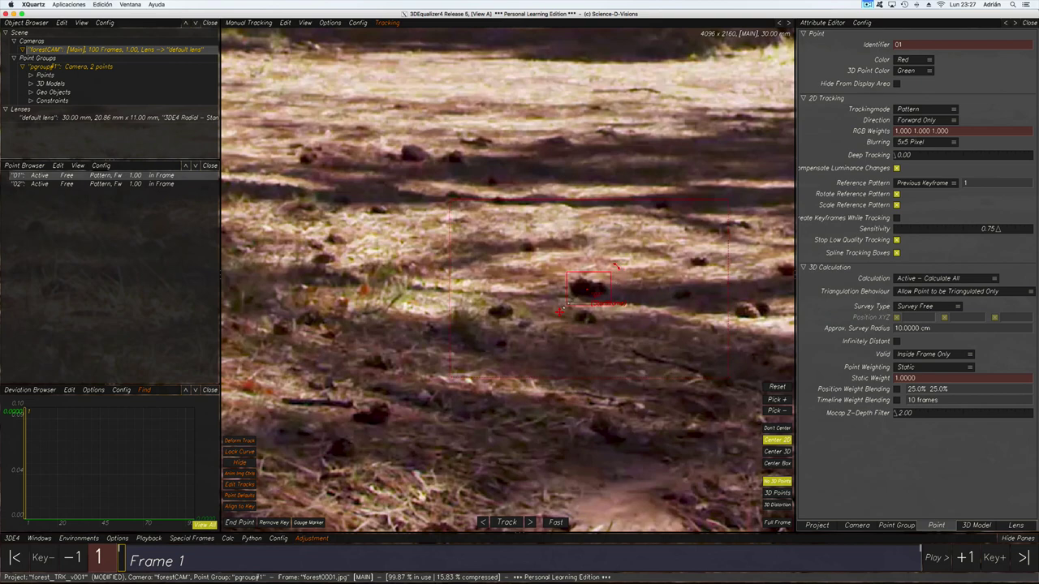
Step: Extend point 01's inner tracking box downward to include the smaller cone just below the dark pine cone
{"action": "scroll", "coordinate": [614, 265], "scroll_direction": "down", "scroll_amount": 1}
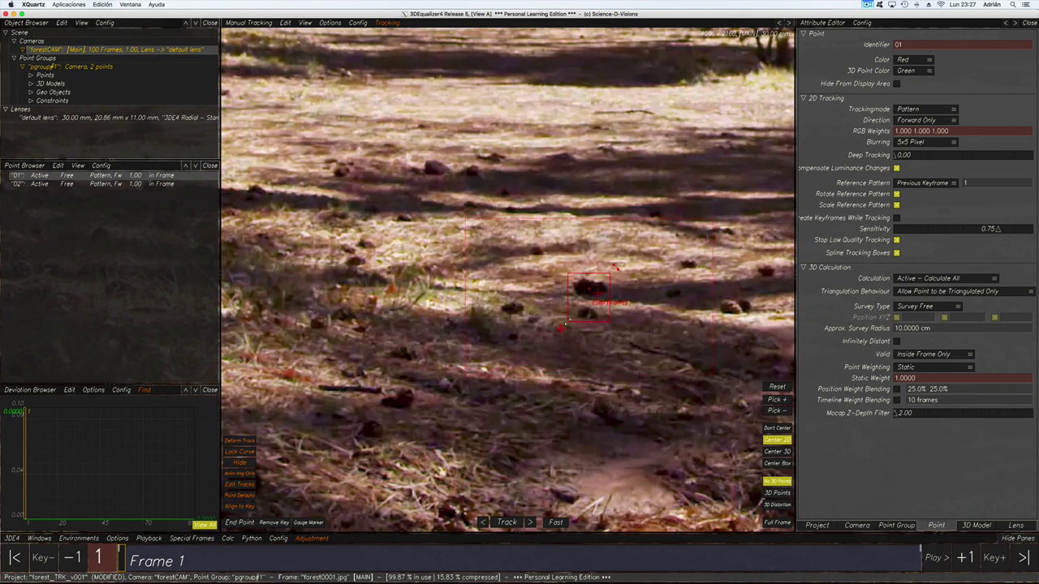
{"action": "left_click_drag", "start_coordinate": [569, 303], "coordinate": [569, 321]}
{"action": "scroll", "coordinate": [588, 297], "scroll_direction": "up", "scroll_amount": 5}
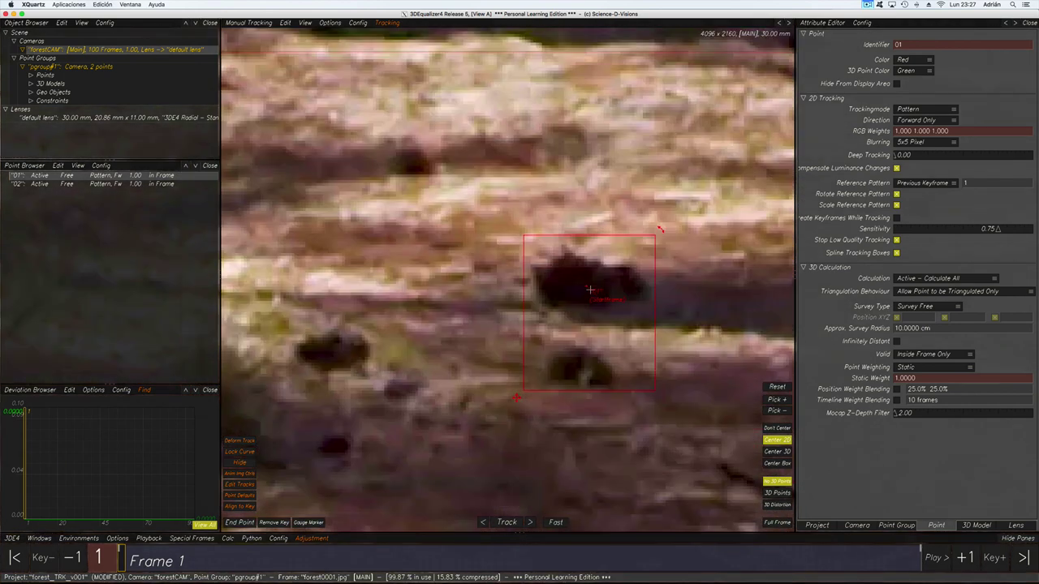
{"action": "scroll", "coordinate": [563, 279], "scroll_direction": "down", "scroll_amount": 5}
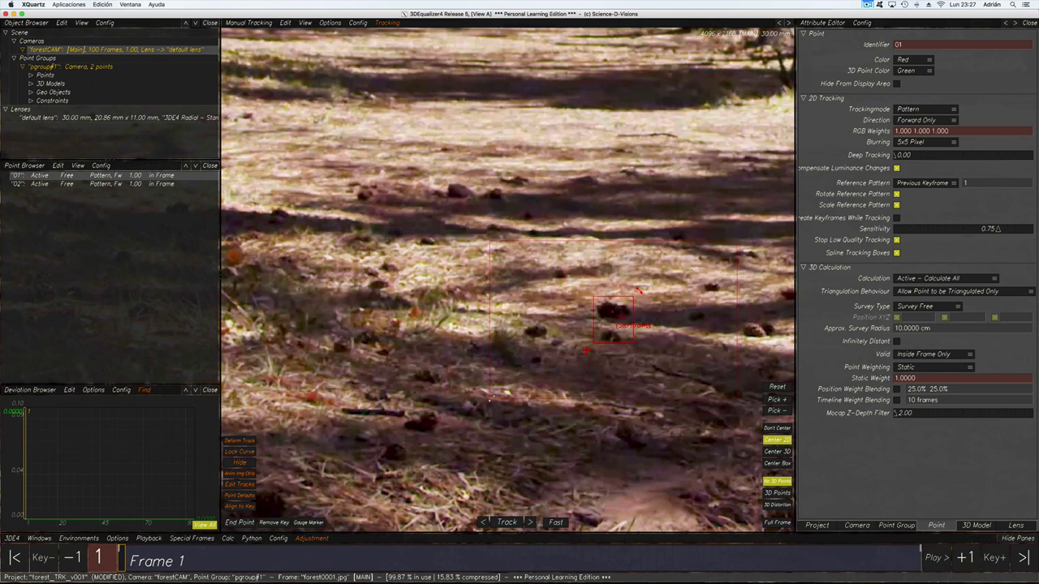
Step: Try shrinking point 01's outer search box to a narrow margin around the inner tracking box
{"action": "left_click_drag", "start_coordinate": [489, 399], "coordinate": [579, 356]}
{"action": "middle_click_drag", "start_coordinate": [625, 391], "coordinate": [555, 390]}
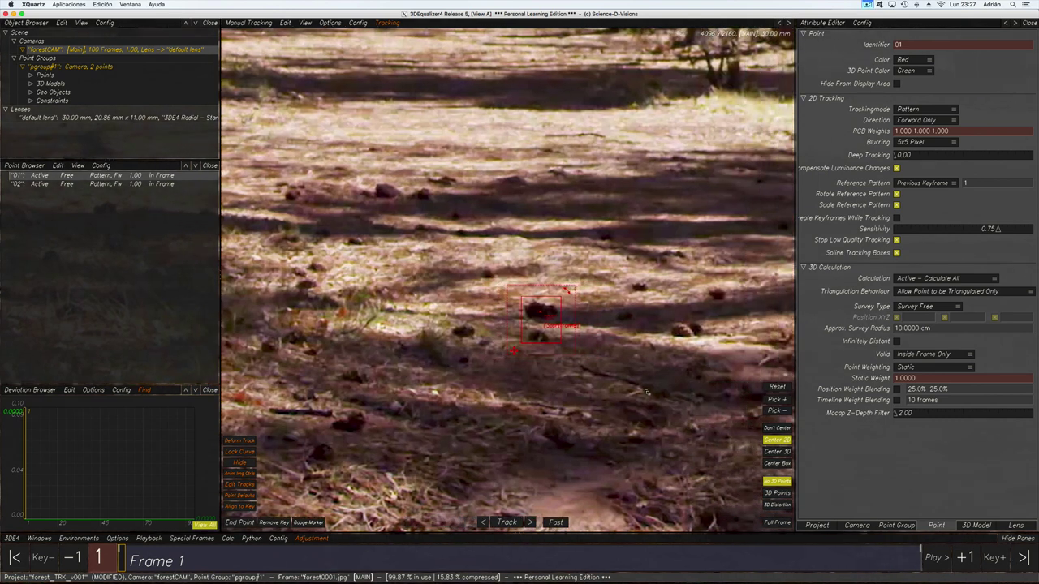
{"action": "middle_click_drag", "start_coordinate": [667, 384], "coordinate": [573, 331]}
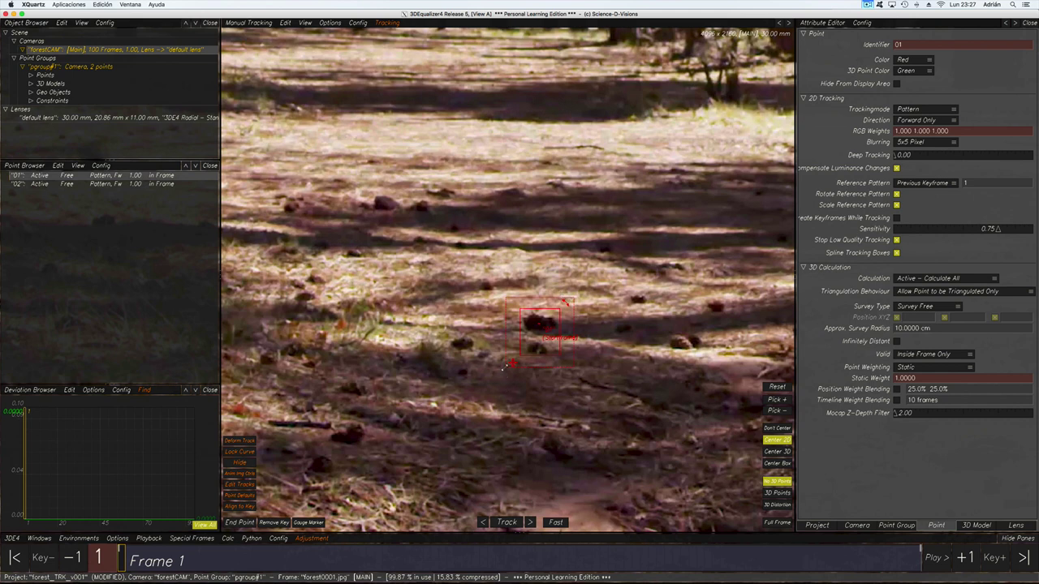
Step: Resize point 01's outer search box to leave a wider search margin around both cones
{"action": "left_click_drag", "start_coordinate": [503, 366], "coordinate": [422, 391]}
{"action": "middle_click_drag", "start_coordinate": [680, 388], "coordinate": [680, 357]}
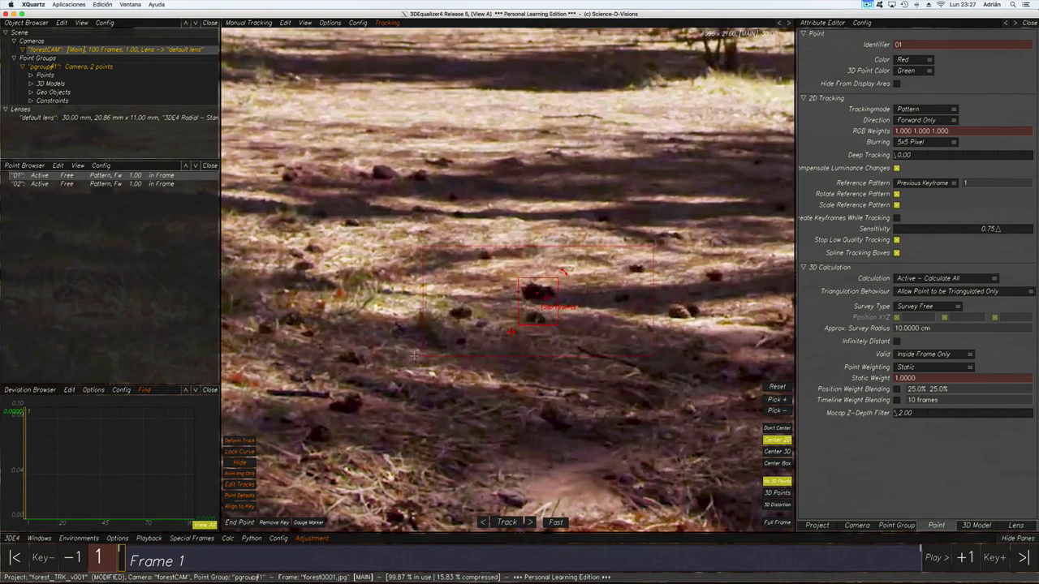
{"action": "left_click_drag", "start_coordinate": [414, 355], "coordinate": [311, 388]}
{"action": "scroll", "coordinate": [714, 313], "scroll_direction": "down", "scroll_amount": 5}
{"action": "scroll", "coordinate": [680, 317], "scroll_direction": "up", "scroll_amount": 2}
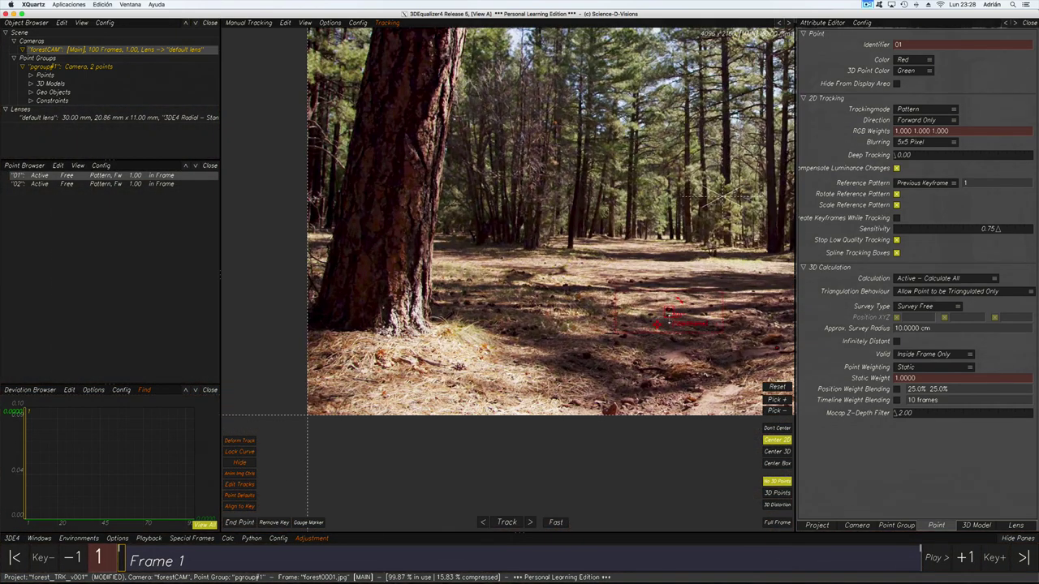
{"action": "scroll", "coordinate": [680, 317], "scroll_direction": "up", "scroll_amount": 1}
{"action": "middle_click_drag", "start_coordinate": [689, 343], "coordinate": [576, 347]}
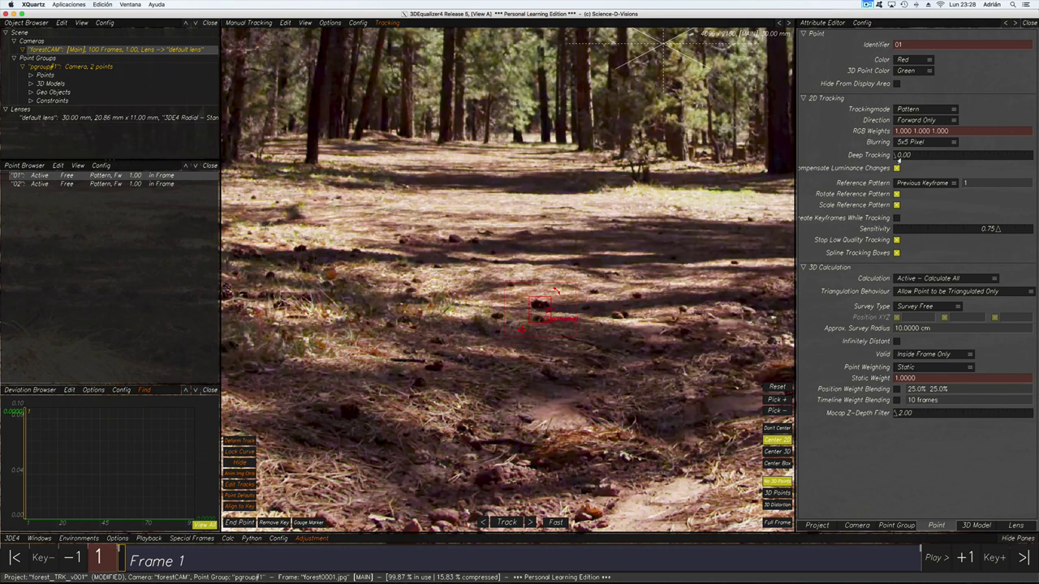
Step: Try out point 01's Deep Tracking setting and switch Compensate Luminance Changes off and on again
{"action": "mouse_move", "coordinate": [899, 160]}
{"action": "left_mouse_down"}
{"action": "mouse_move", "coordinate": [1036, 159]}
{"action": "mouse_move", "coordinate": [889, 157]}
{"action": "left_mouse_up"}
{"action": "left_click", "coordinate": [896, 168]}
{"action": "left_click", "coordinate": [897, 168]}
{"action": "scroll", "coordinate": [445, 323], "scroll_direction": "down", "scroll_amount": 3}
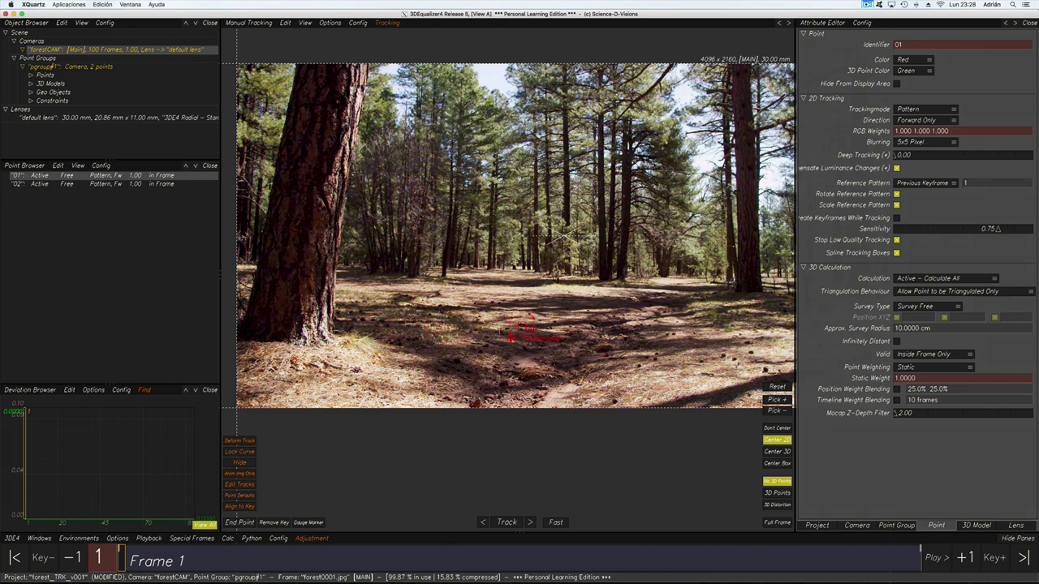
{"action": "scroll", "coordinate": [542, 348], "scroll_direction": "up", "scroll_amount": 5}
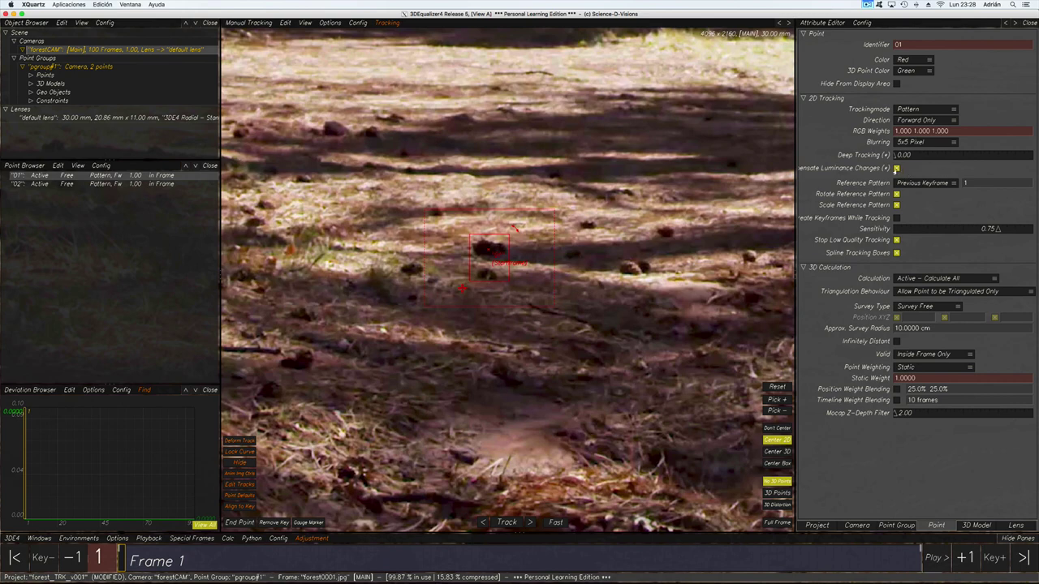
{"action": "scroll", "coordinate": [652, 240], "scroll_direction": "down", "scroll_amount": 5}
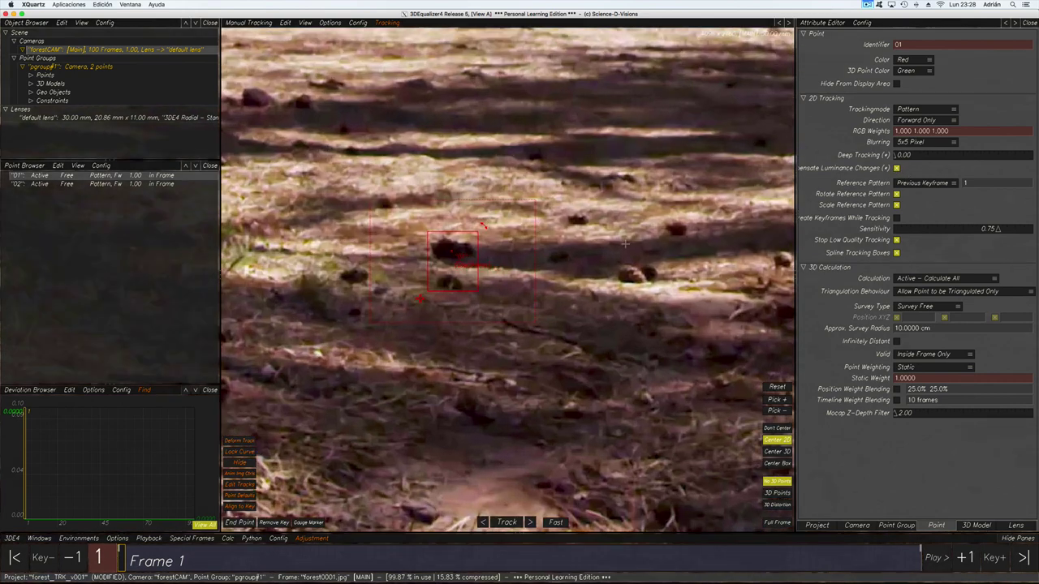
{"action": "scroll", "coordinate": [574, 264], "scroll_direction": "up", "scroll_amount": 3}
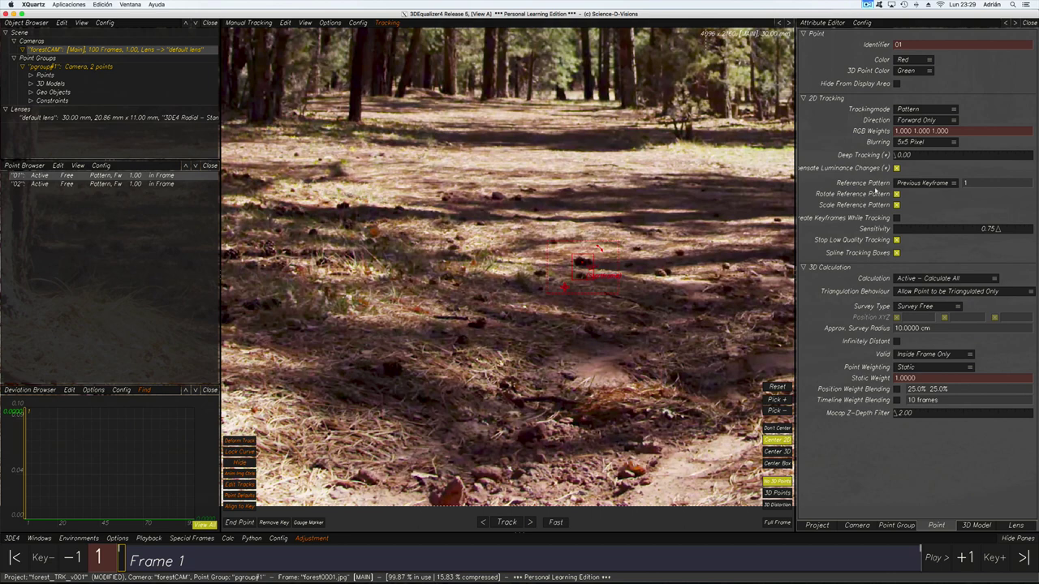
Step: Review the Reference Pattern options for point 01, keeping Previous Keyframe
{"action": "left_click", "coordinate": [921, 182]}
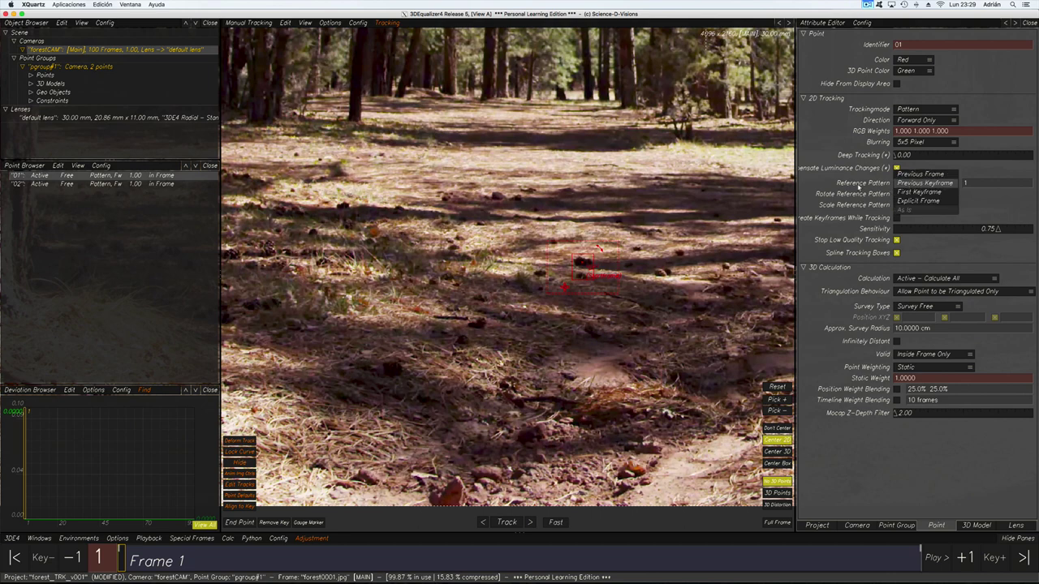
{"action": "left_click", "coordinate": [921, 183]}
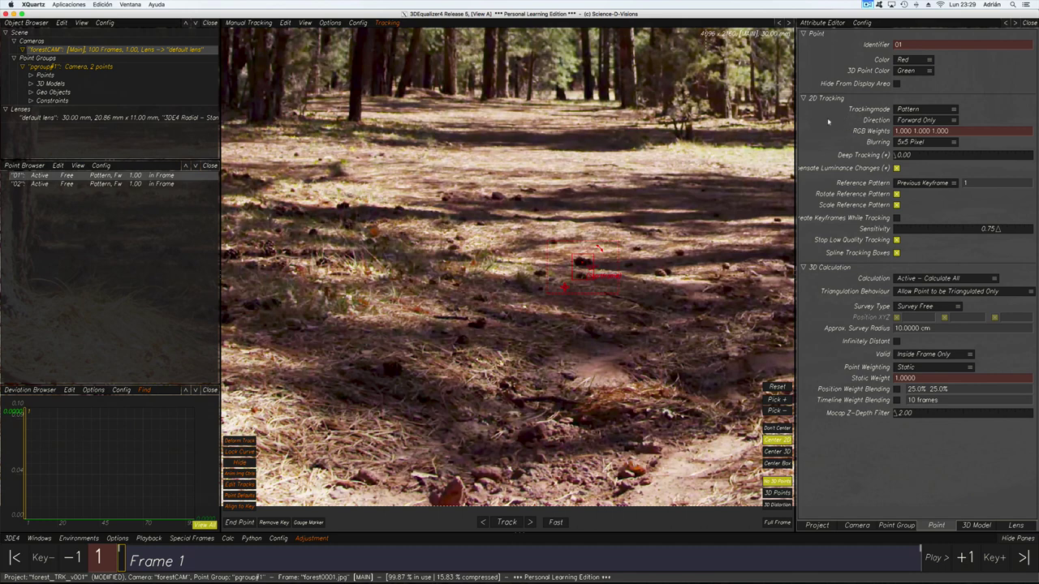
{"action": "scroll", "coordinate": [542, 300], "scroll_direction": "up", "scroll_amount": 1}
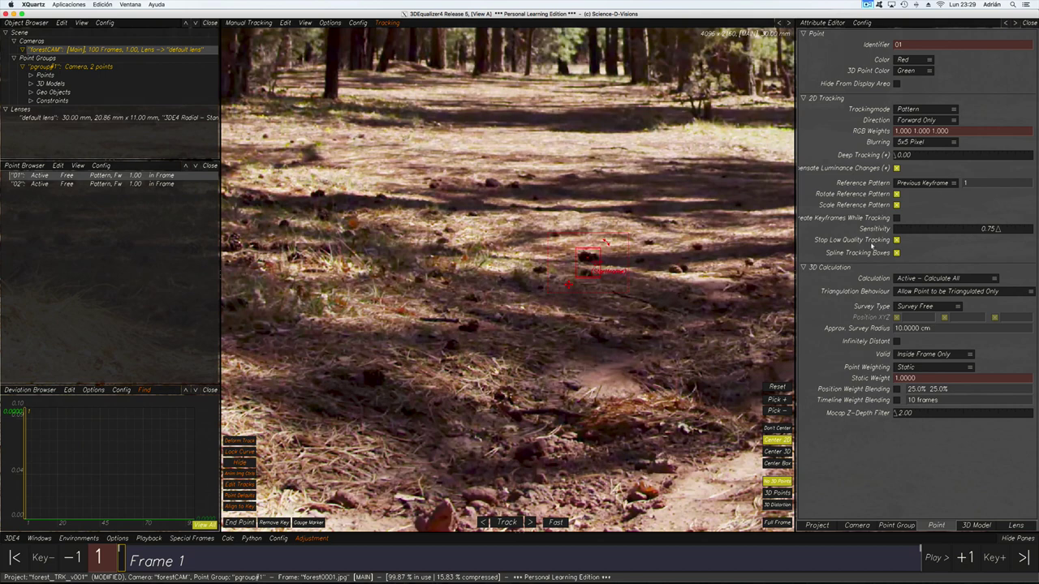
Step: Review point 01's 3D Calculation modes, keeping Active – Calculate All
{"action": "left_click", "coordinate": [909, 278]}
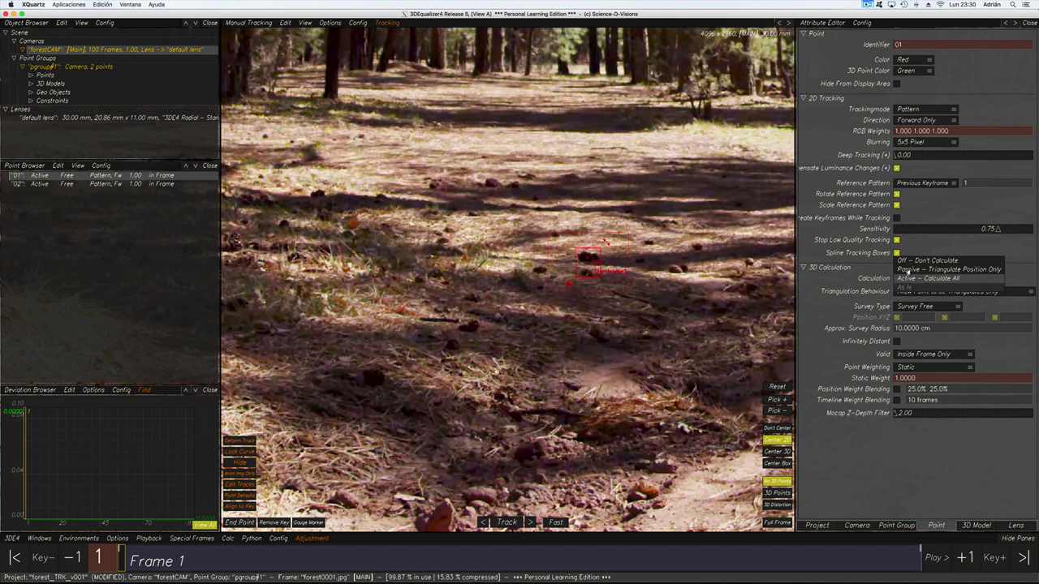
{"action": "left_click", "coordinate": [874, 279]}
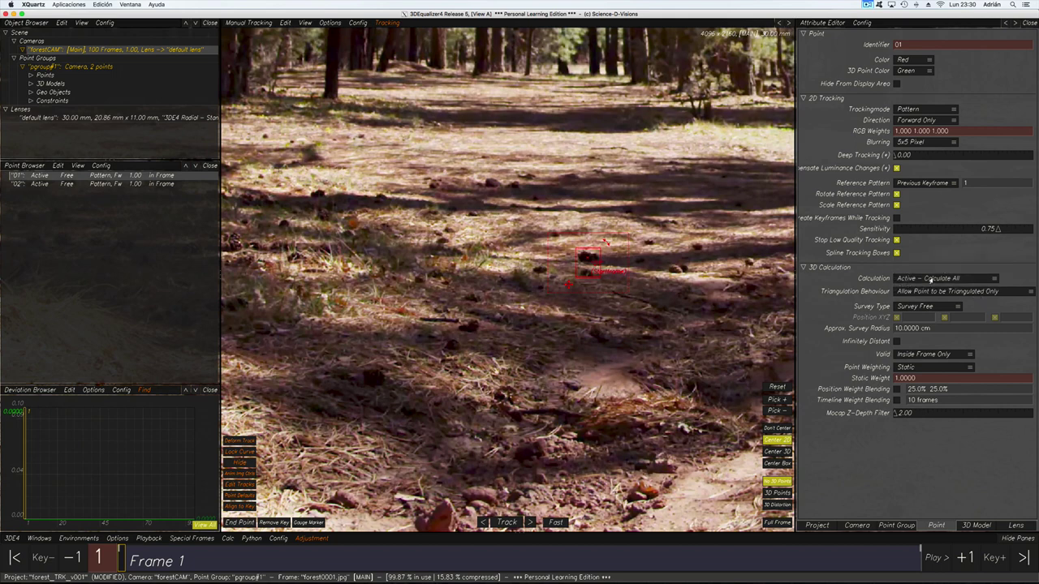
{"action": "left_click", "coordinate": [932, 279]}
{"action": "left_click", "coordinate": [876, 279]}
{"action": "left_click", "coordinate": [917, 279]}
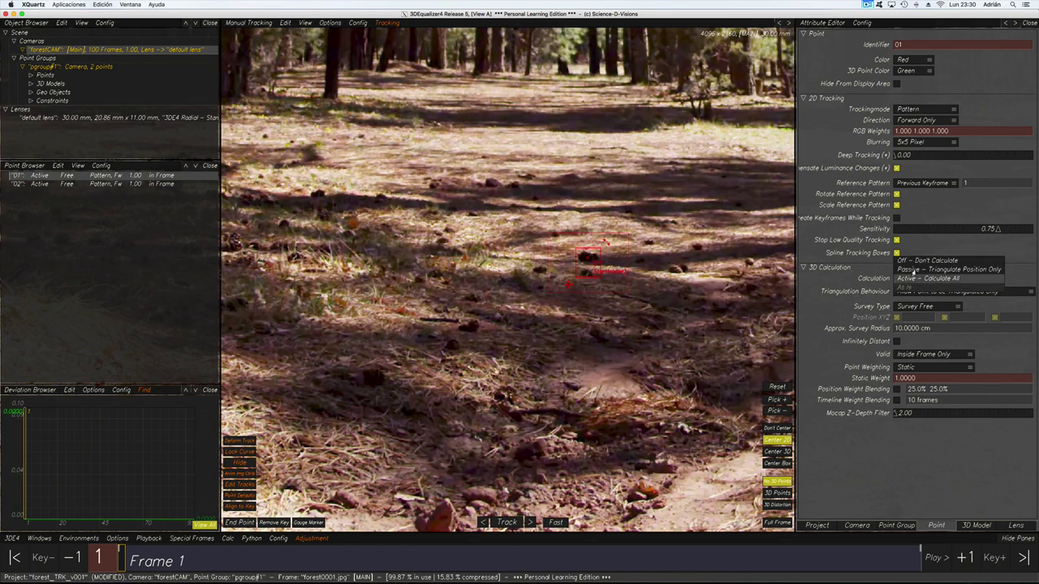
{"action": "left_click", "coordinate": [861, 281]}
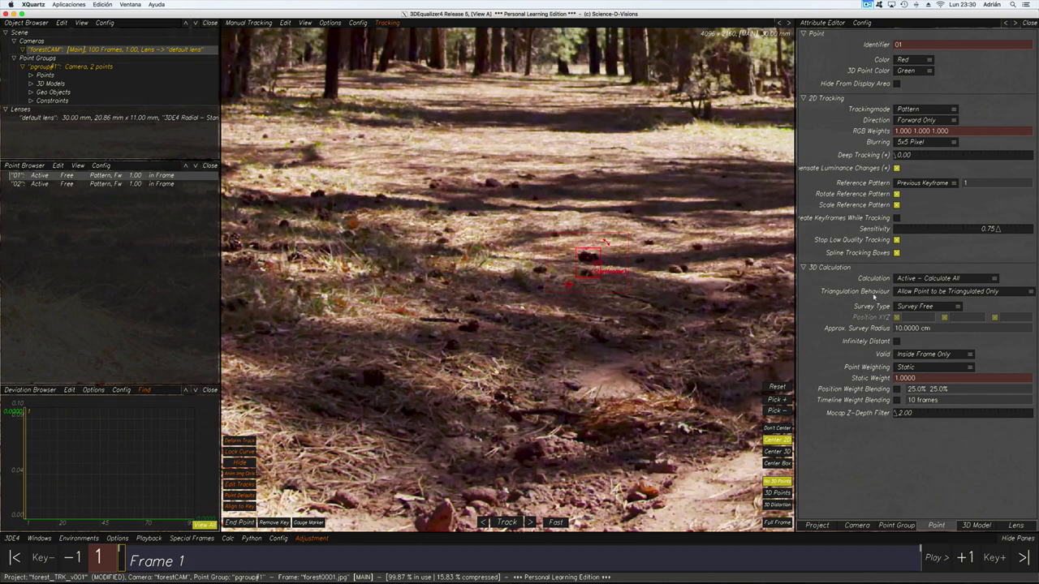
Step: Review the Triangulation Behaviour options available for point 01
{"action": "left_click", "coordinate": [930, 292]}
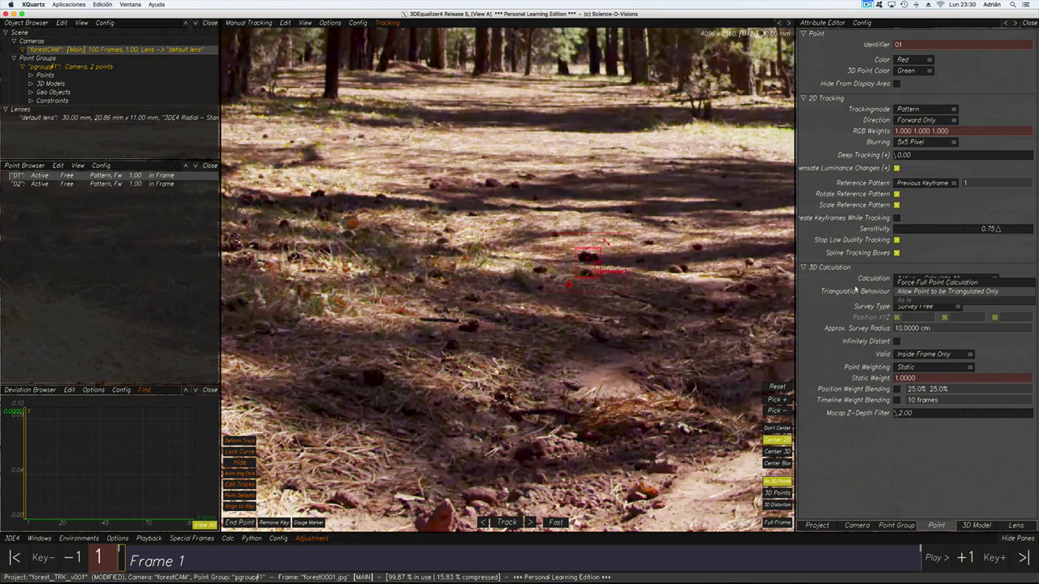
{"action": "left_click", "coordinate": [855, 288]}
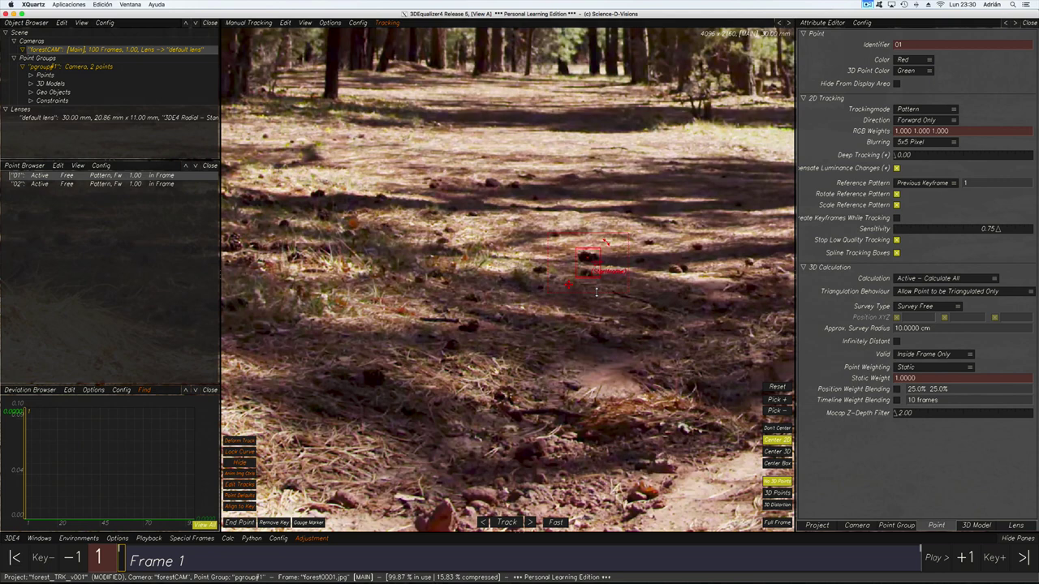
{"action": "left_click", "coordinate": [935, 293]}
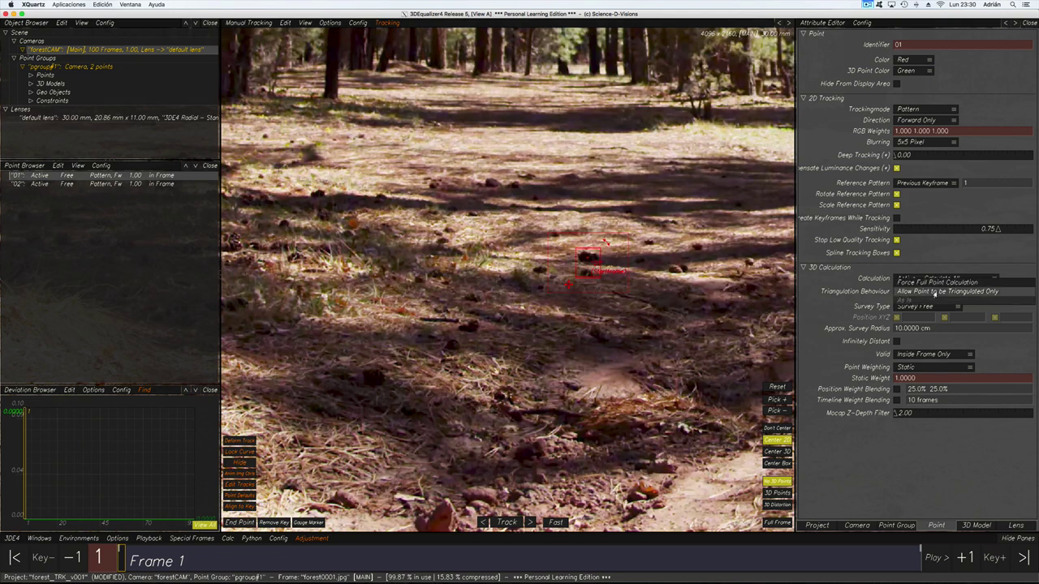
{"action": "left_click", "coordinate": [915, 293]}
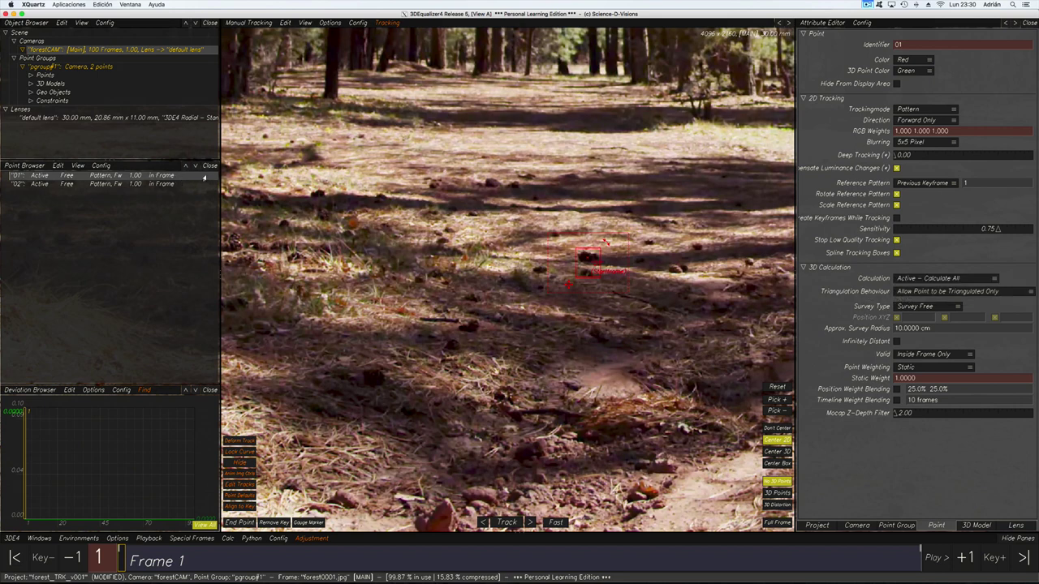
Step: Try Force Full Point Calculation as point 01's triangulation behaviour and return it to Allow Point to be Triangulated Only
{"action": "left_click", "coordinate": [916, 293]}
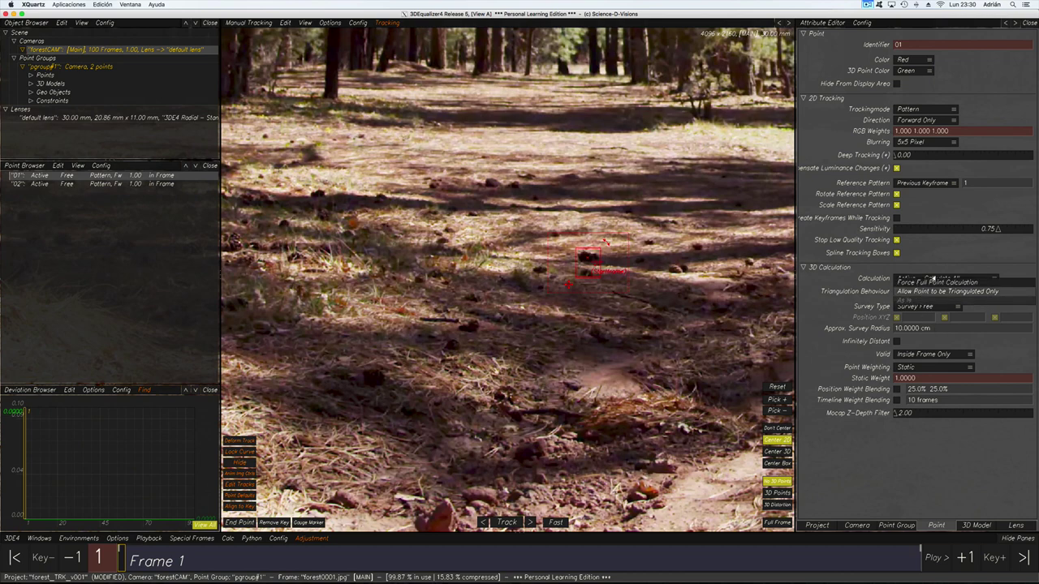
{"action": "left_click", "coordinate": [918, 283]}
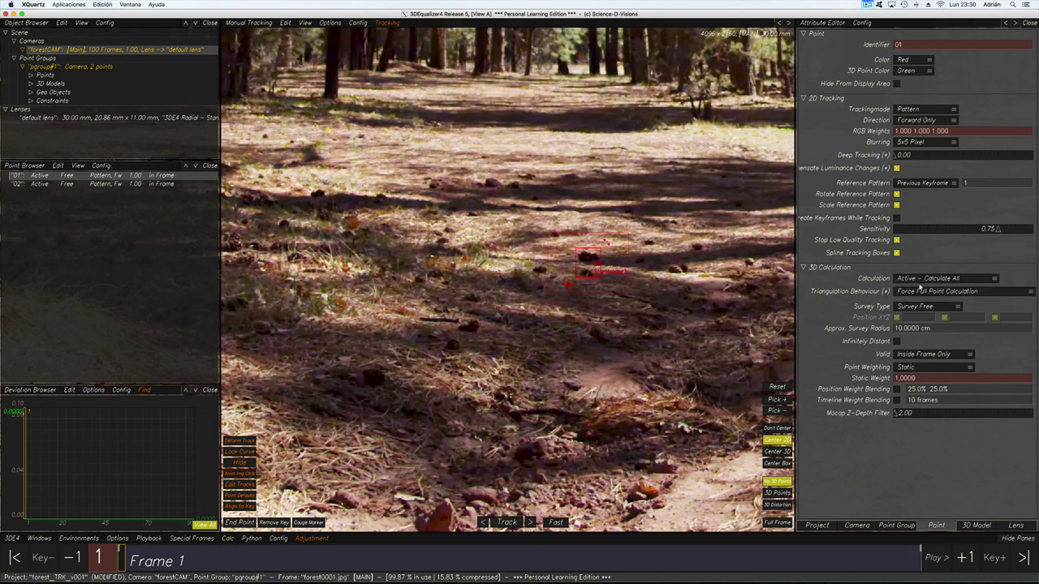
{"action": "left_click", "coordinate": [906, 294]}
{"action": "left_click", "coordinate": [905, 302]}
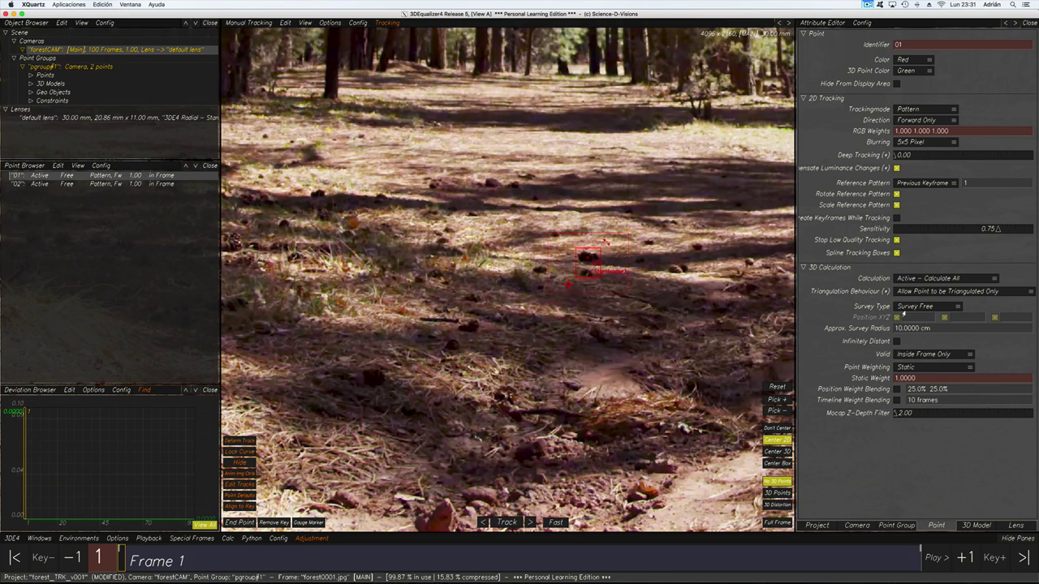
Step: Review point 01's Survey Type options, keeping Survey Free, and bring up the 3D Model attributes
{"action": "left_click", "coordinate": [900, 309]}
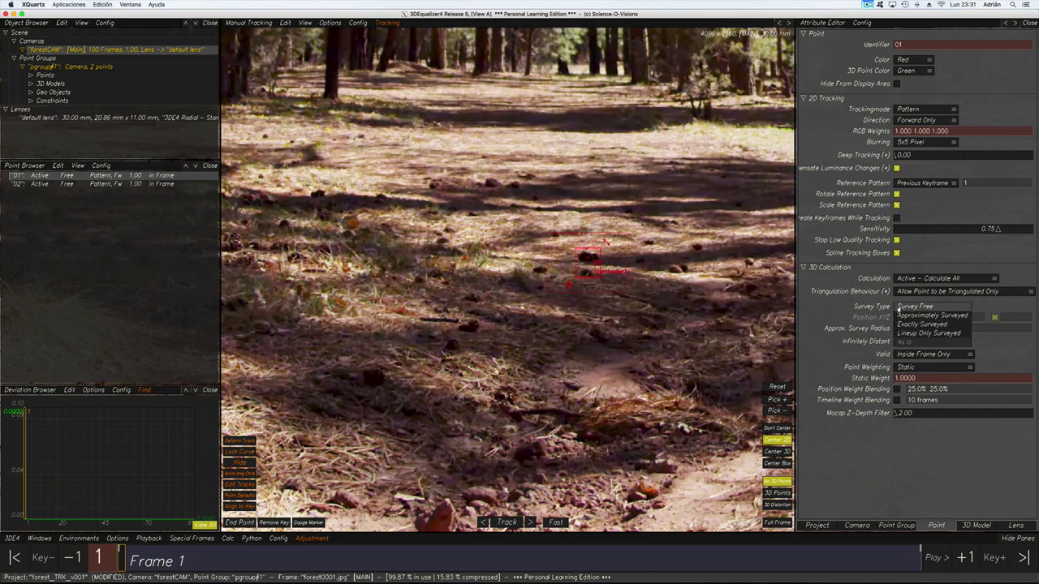
{"action": "left_click", "coordinate": [879, 311]}
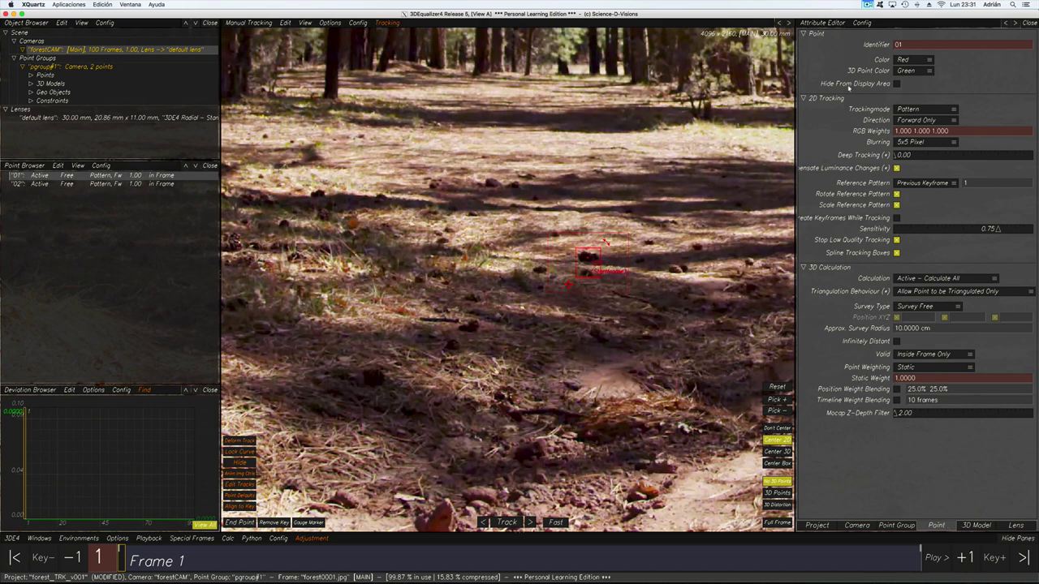
{"action": "left_click", "coordinate": [976, 525]}
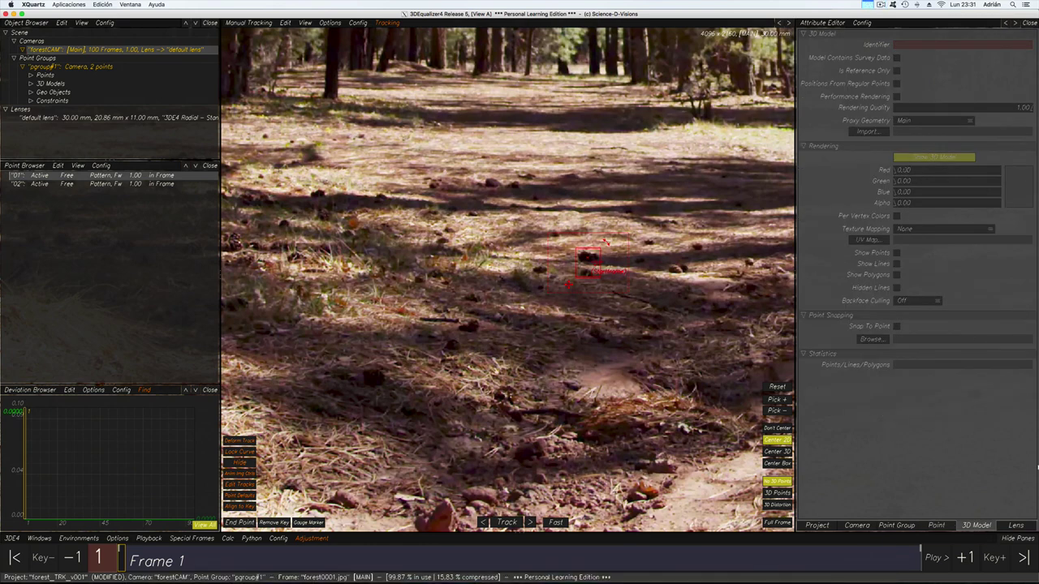
Step: Set the default lens's filmback height to 11.6 mm, checking the 4K sensor imaging area on the RED Epic page in Chrome
{"action": "left_click", "coordinate": [1012, 525]}
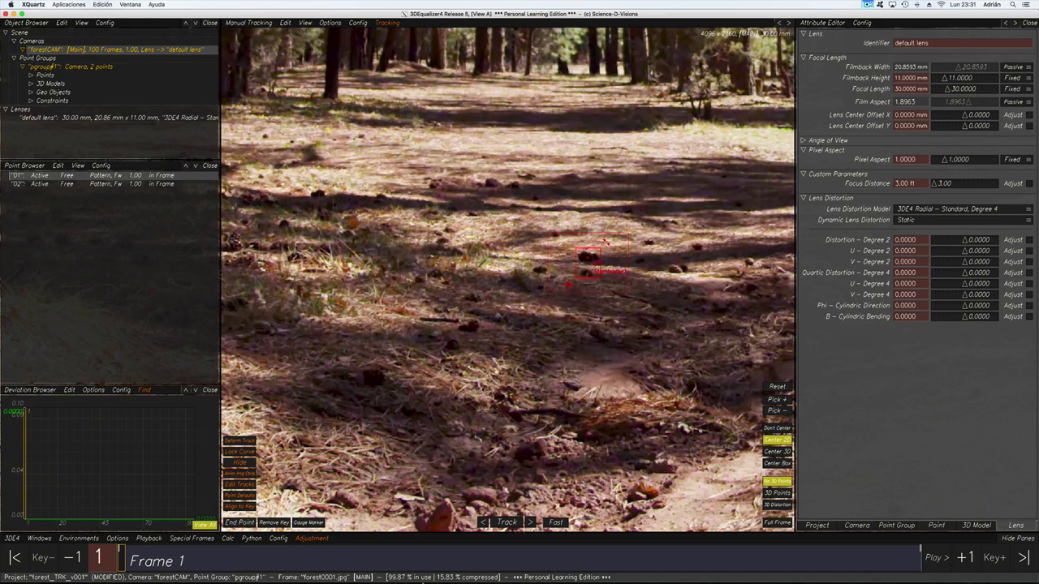
{"action": "left_click", "coordinate": [664, 566]}
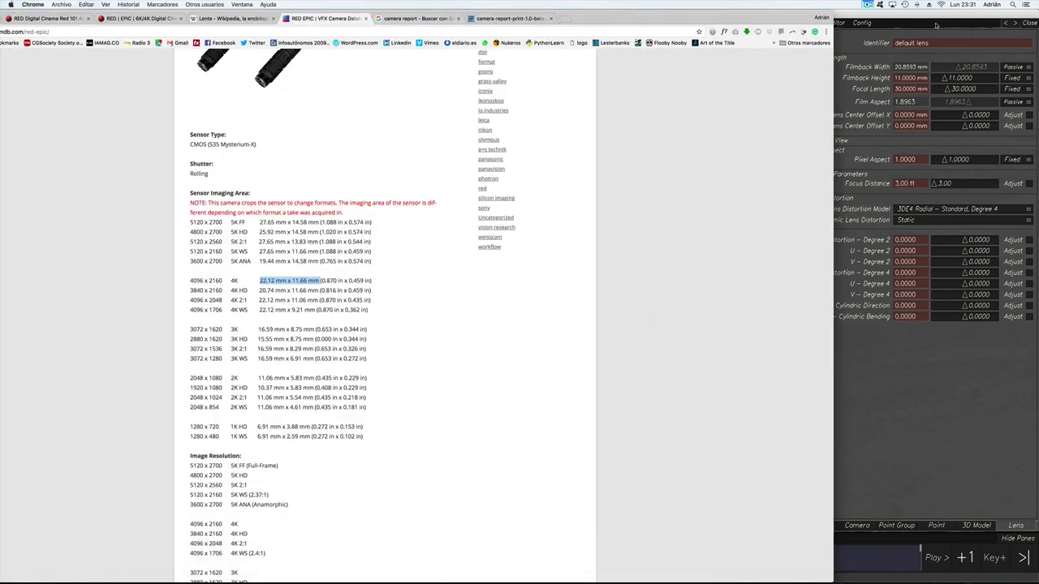
{"action": "left_click", "coordinate": [911, 79]}
{"action": "left_click", "coordinate": [911, 79]}
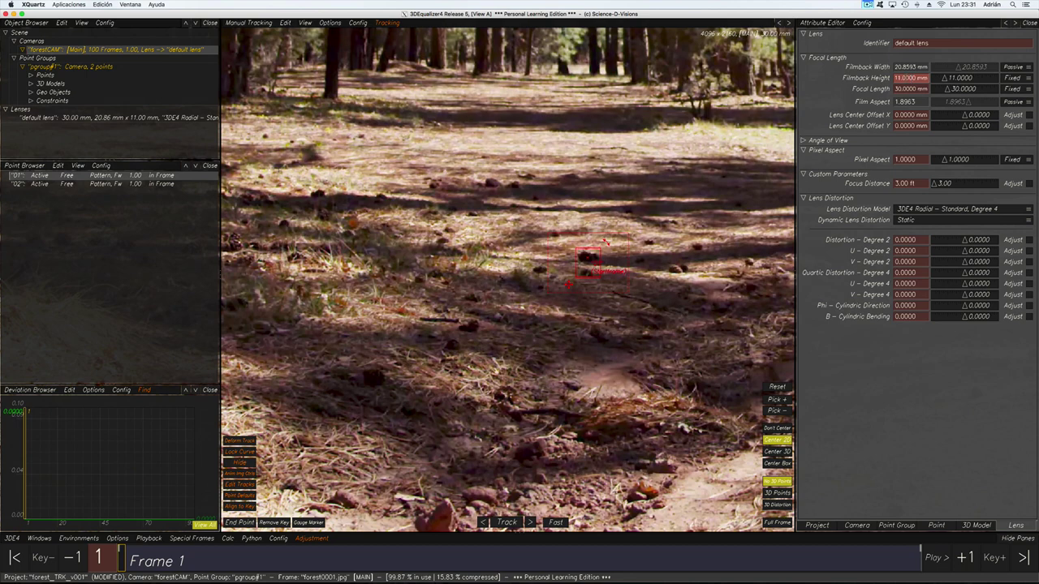
{"action": "type", "text": "11.6"}
{"action": "key", "text": "Return"}
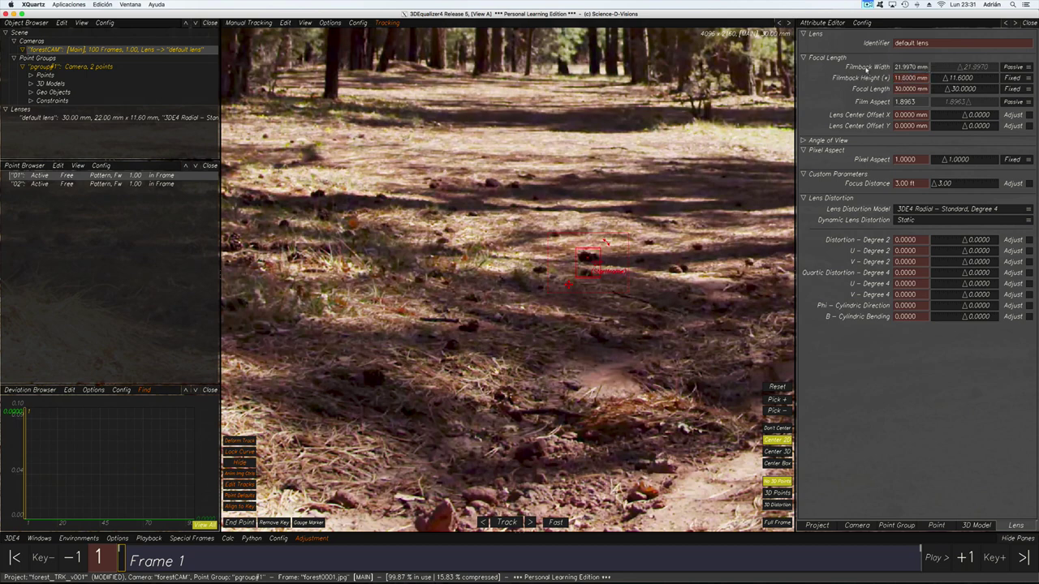
{"action": "left_click", "coordinate": [666, 568]}
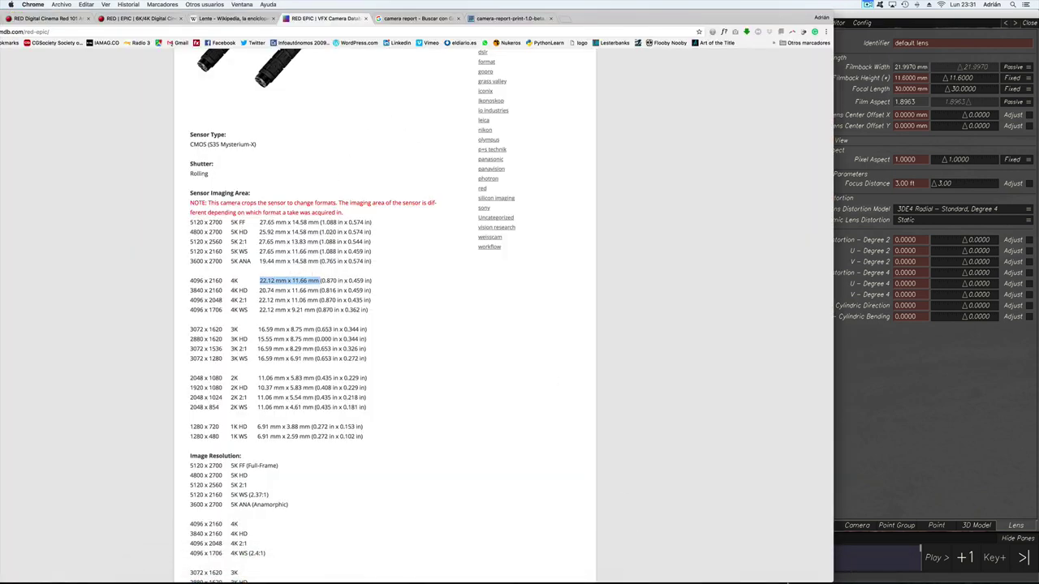
{"action": "left_click", "coordinate": [660, 567]}
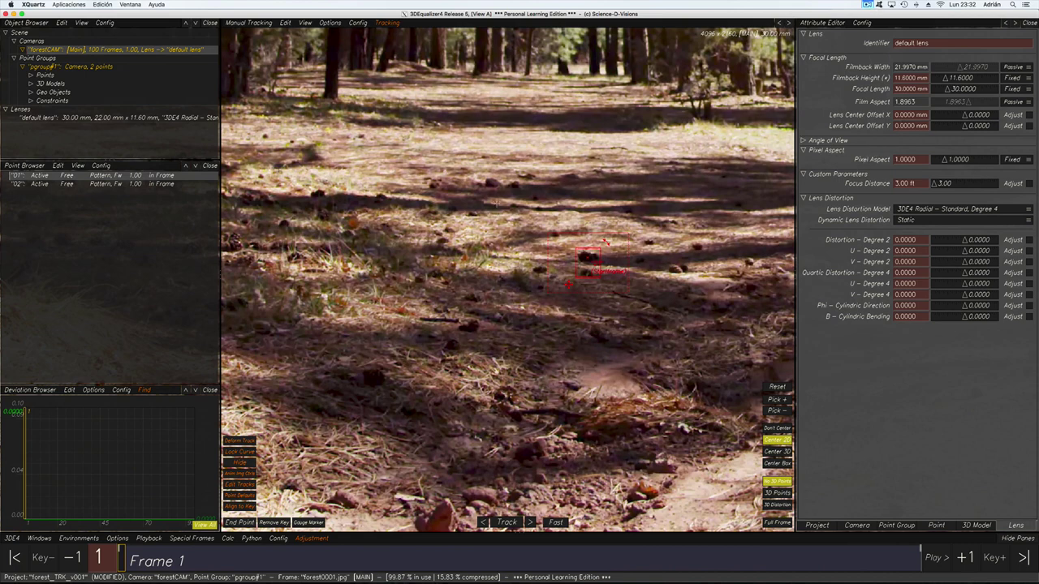
Step: Try lowering the default lens's pixel aspect to about 0.94 and return it to 1
{"action": "key", "text": "f"}
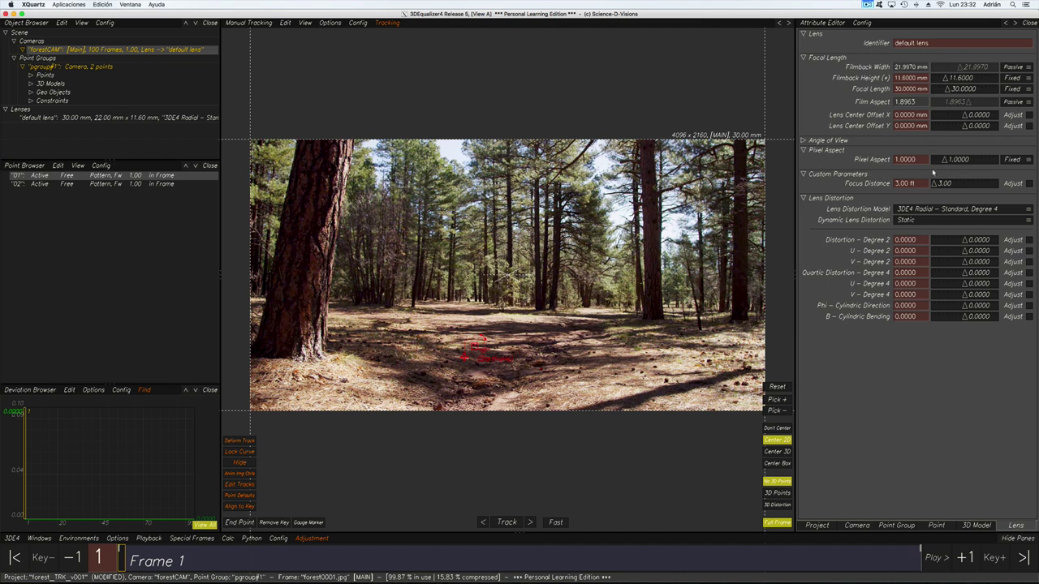
{"action": "mouse_move", "coordinate": [942, 161]}
{"action": "left_mouse_down"}
{"action": "mouse_move", "coordinate": [961, 161]}
{"action": "mouse_move", "coordinate": [937, 161]}
{"action": "mouse_move", "coordinate": [949, 164]}
{"action": "left_mouse_up"}
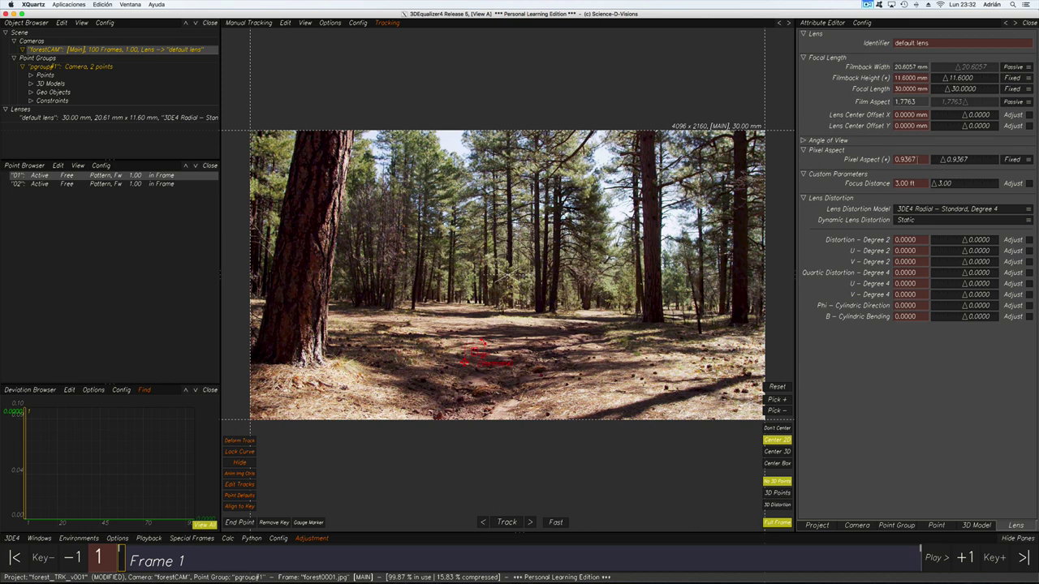
{"action": "left_click", "coordinate": [905, 159]}
{"action": "type", "text": "1"}
{"action": "key", "text": "Return"}
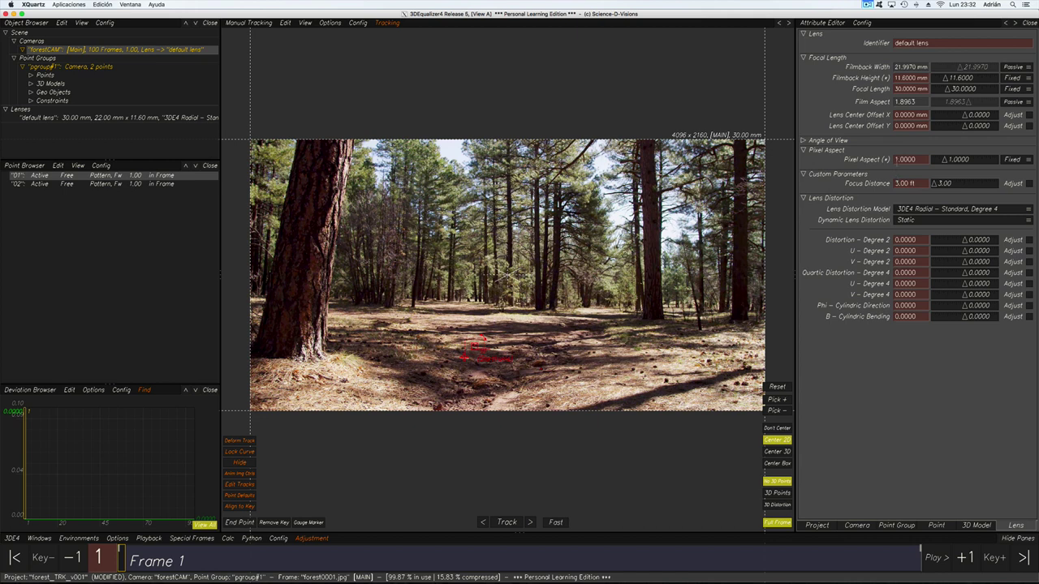
Step: Try a pixel aspect of 2 on the default lens and restore it to 1
{"action": "left_click", "coordinate": [898, 159]}
{"action": "type", "text": "2"}
{"action": "key", "text": "Return"}
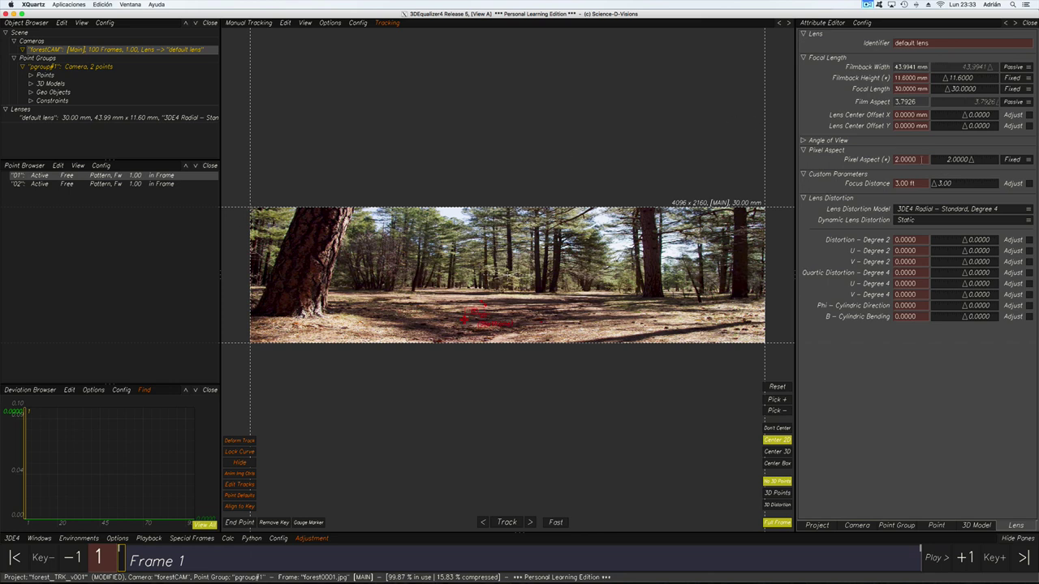
{"action": "double_click", "coordinate": [922, 159]}
{"action": "type", "text": "1"}
{"action": "key", "text": "Return"}
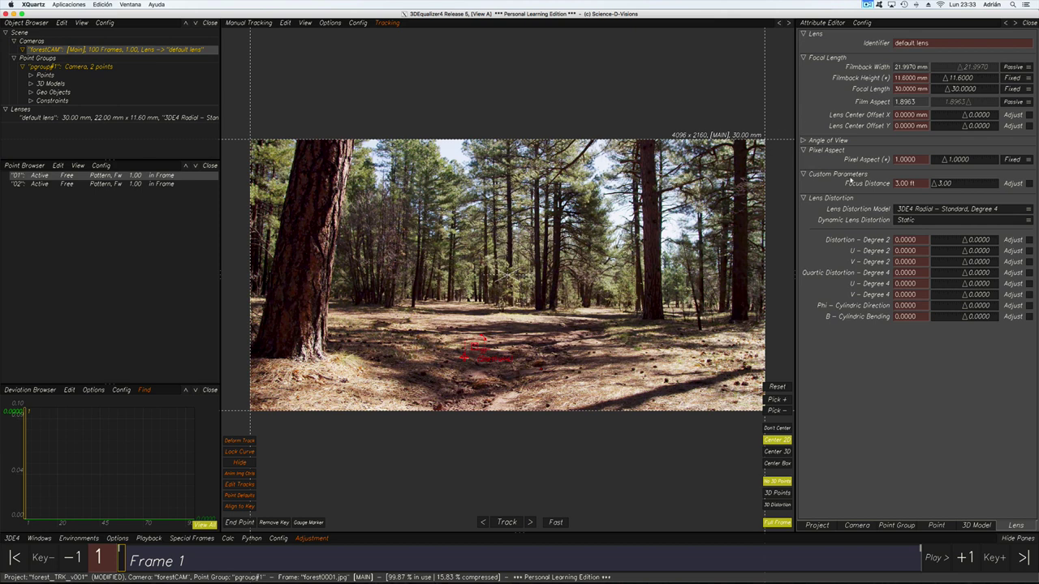
Step: Review the Lens Distortion Model options for the default lens, keeping 3DE4 Radial – Standard, Degree 4
{"action": "left_click", "coordinate": [954, 210]}
{"action": "left_click", "coordinate": [790, 218]}
Step: Look at the Object Browser and the Deviation Browser in separate windows, closing each one
{"action": "left_click", "coordinate": [35, 539]}
{"action": "left_click", "coordinate": [51, 446]}
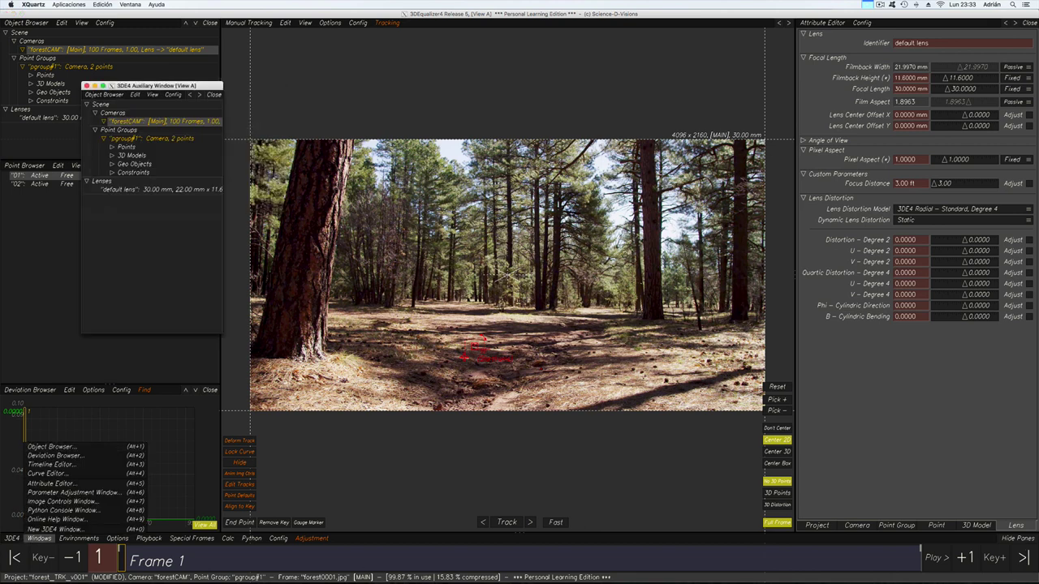
{"action": "left_click_drag", "start_coordinate": [117, 85], "coordinate": [290, 107]}
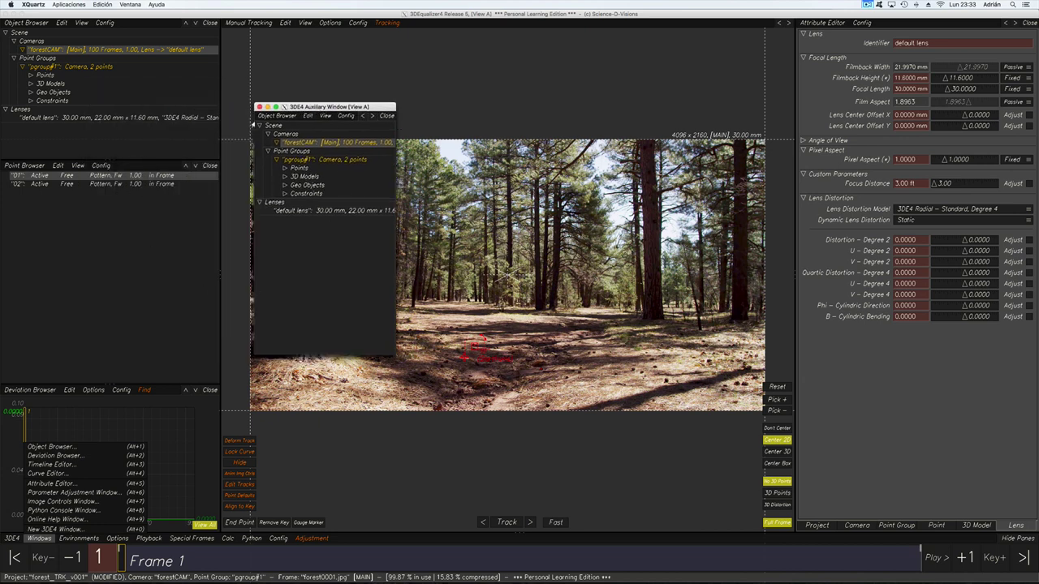
{"action": "left_click", "coordinate": [259, 107]}
{"action": "left_click", "coordinate": [82, 457]}
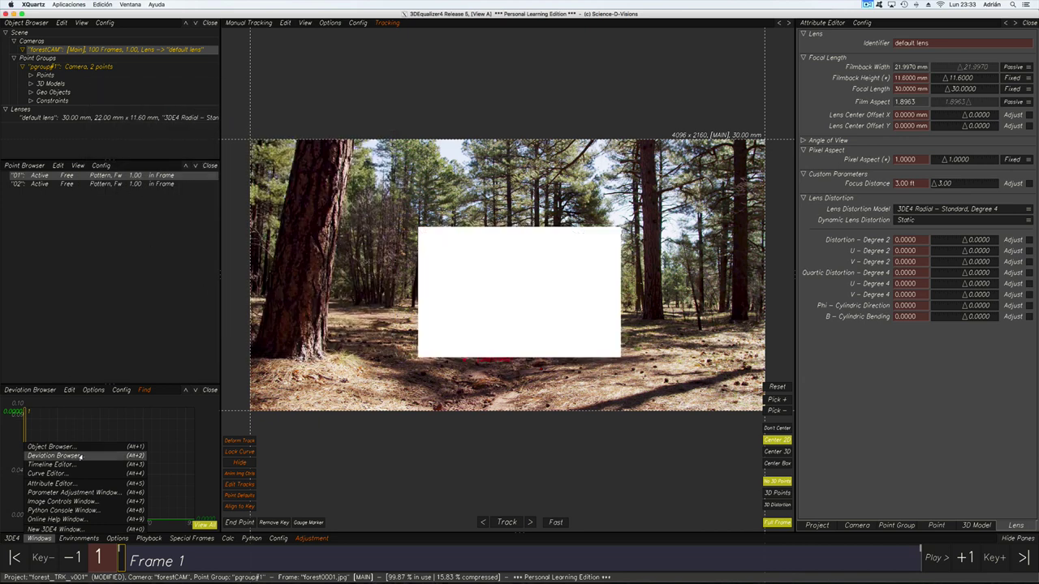
{"action": "left_click", "coordinate": [86, 85]}
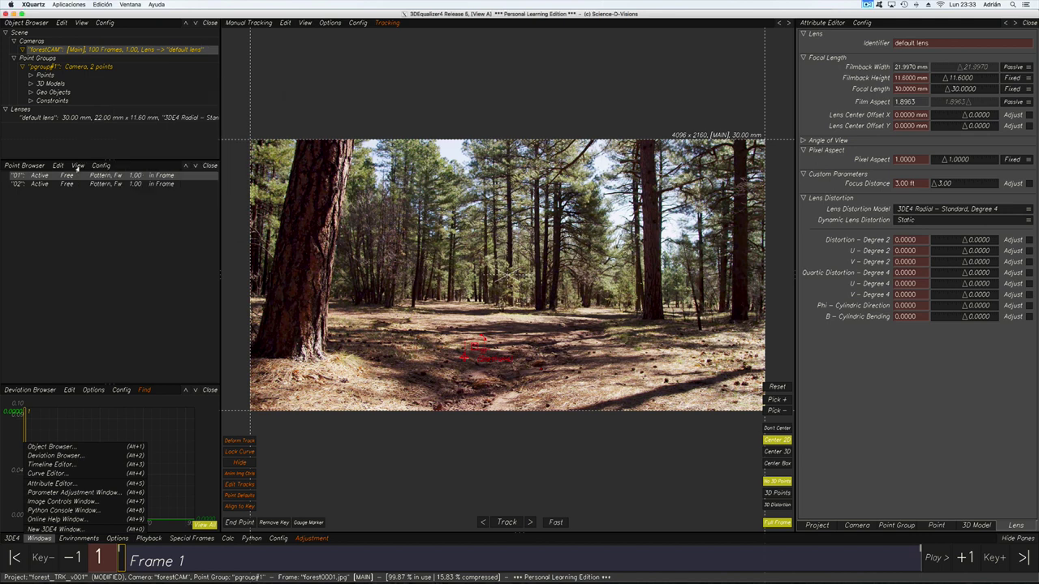
Step: Open the Timeline Editor in a separate window and select point 02 in it
{"action": "left_click", "coordinate": [51, 464]}
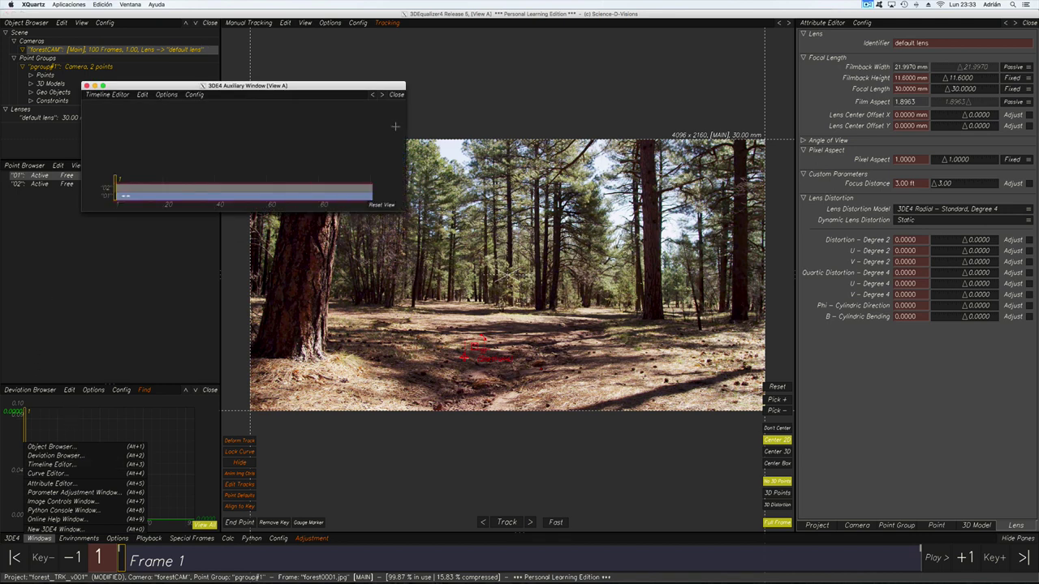
{"action": "left_click_drag", "start_coordinate": [260, 87], "coordinate": [421, 86]}
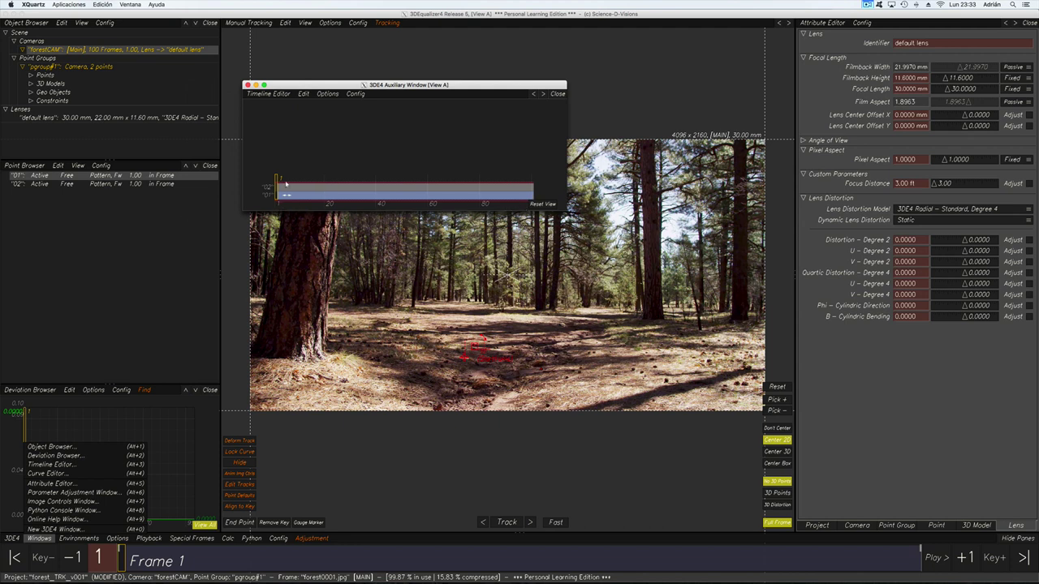
{"action": "left_click", "coordinate": [286, 186]}
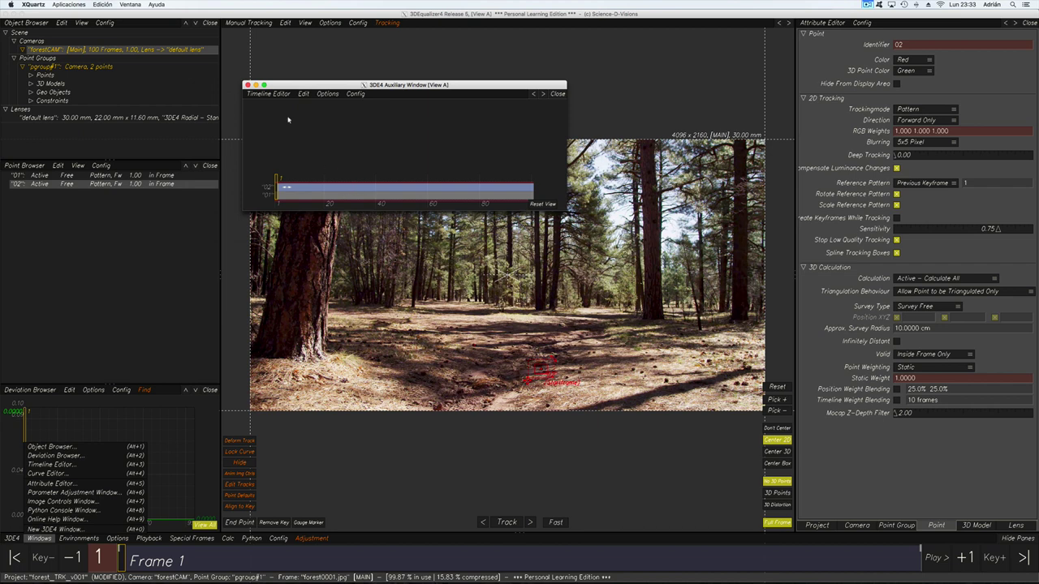
Step: Review the Timeline Editor's Show Red Frame Markings thresholds, clear the point selection and close the editor
{"action": "left_click", "coordinate": [270, 95]}
{"action": "left_click", "coordinate": [431, 188]}
{"action": "left_click", "coordinate": [275, 96]}
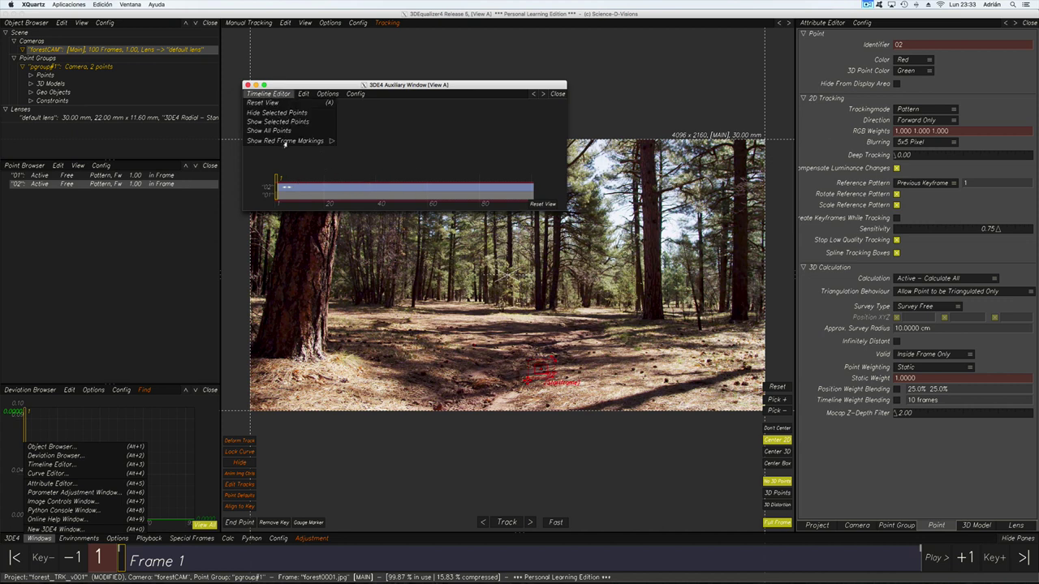
{"action": "mouse_move", "coordinate": [312, 144]}
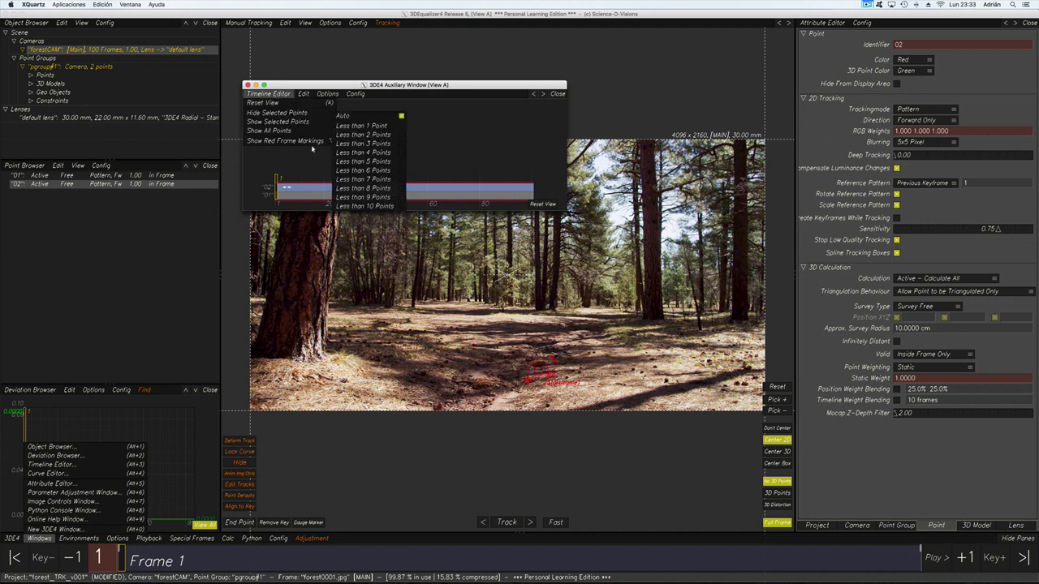
{"action": "left_click", "coordinate": [378, 188]}
{"action": "left_click", "coordinate": [378, 170]}
{"action": "left_click", "coordinate": [269, 164]}
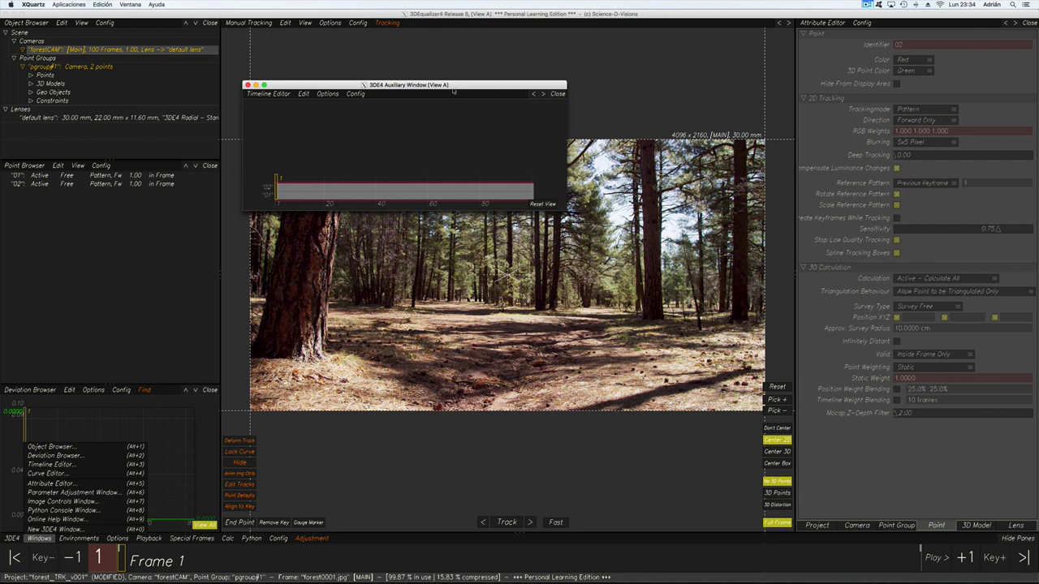
{"action": "left_click_drag", "start_coordinate": [450, 84], "coordinate": [472, 74]}
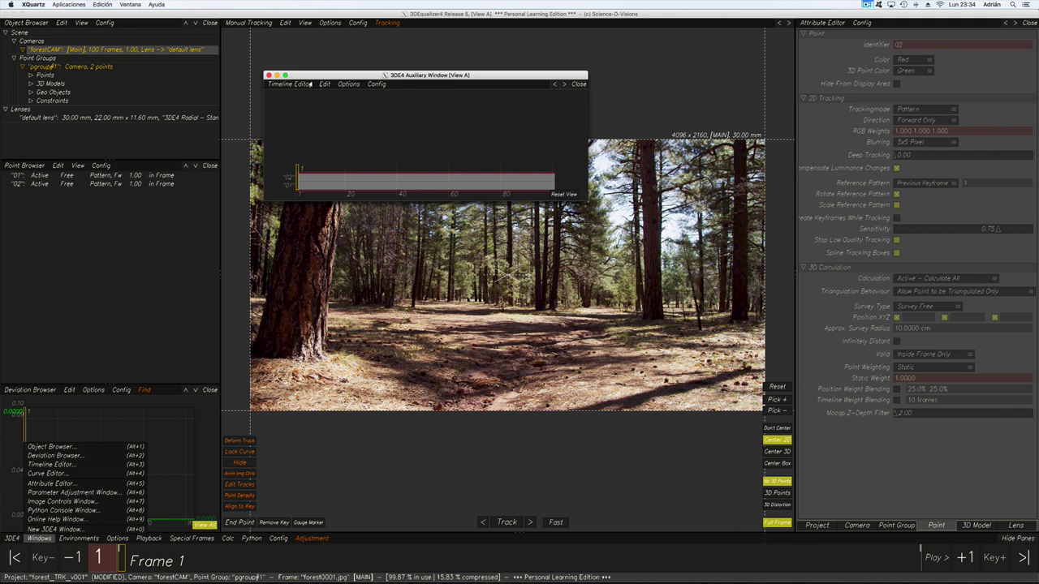
{"action": "left_click", "coordinate": [269, 75]}
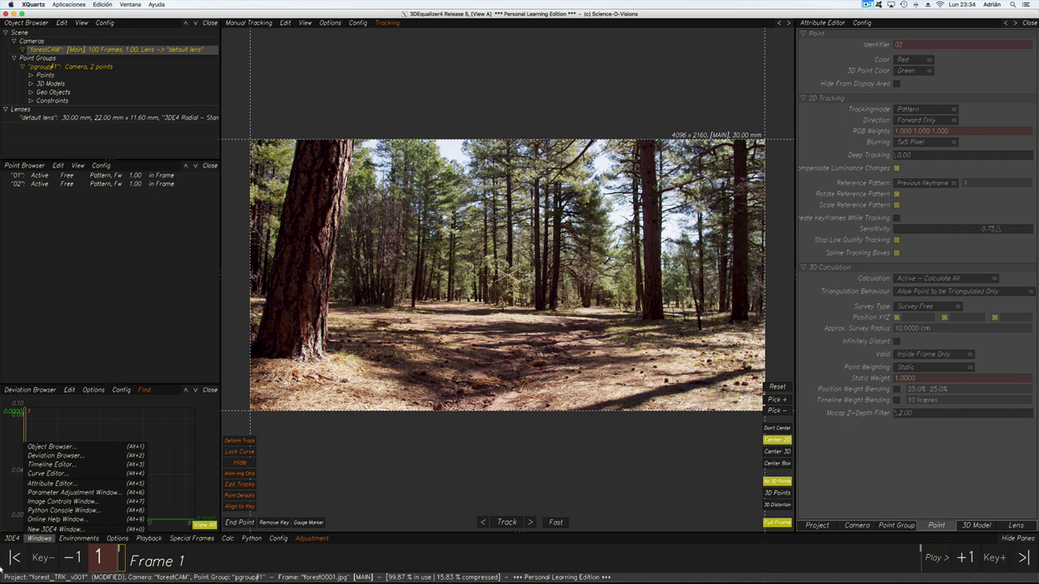
Step: Look at the Curve Editor in a separate window and close it
{"action": "left_click", "coordinate": [45, 474]}
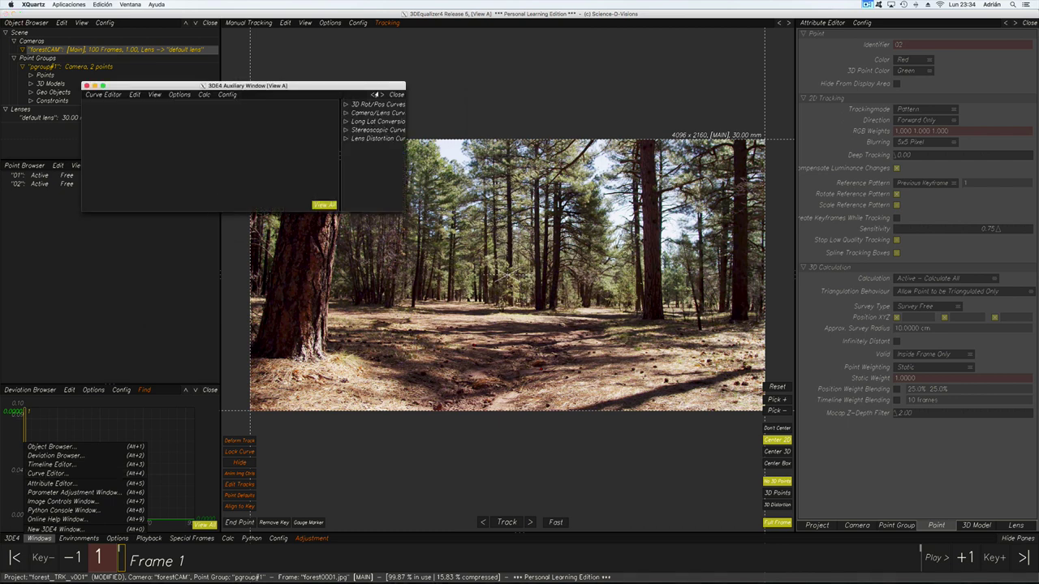
{"action": "left_click_drag", "start_coordinate": [124, 85], "coordinate": [432, 97]}
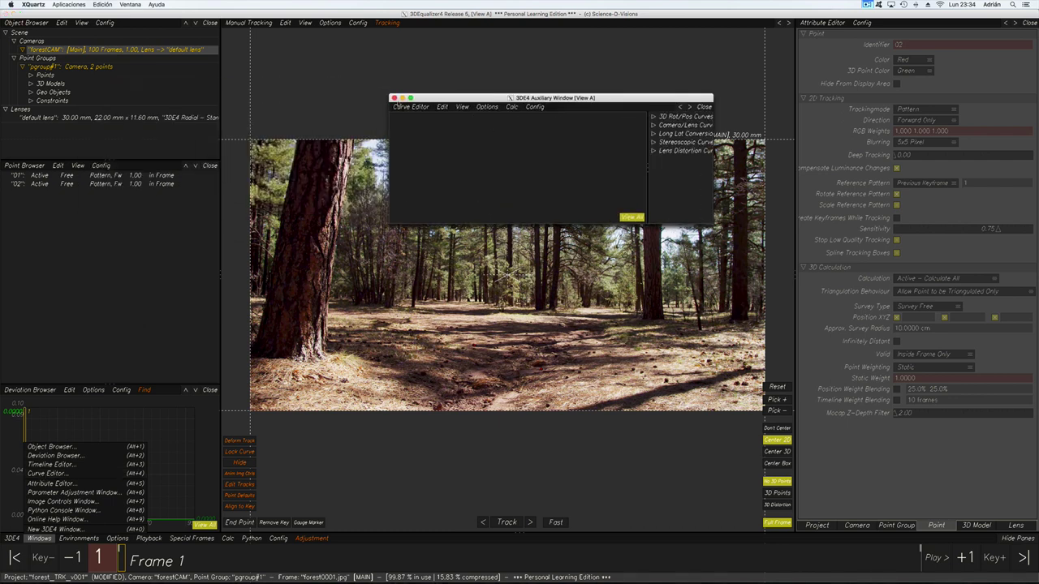
{"action": "left_click", "coordinate": [393, 97]}
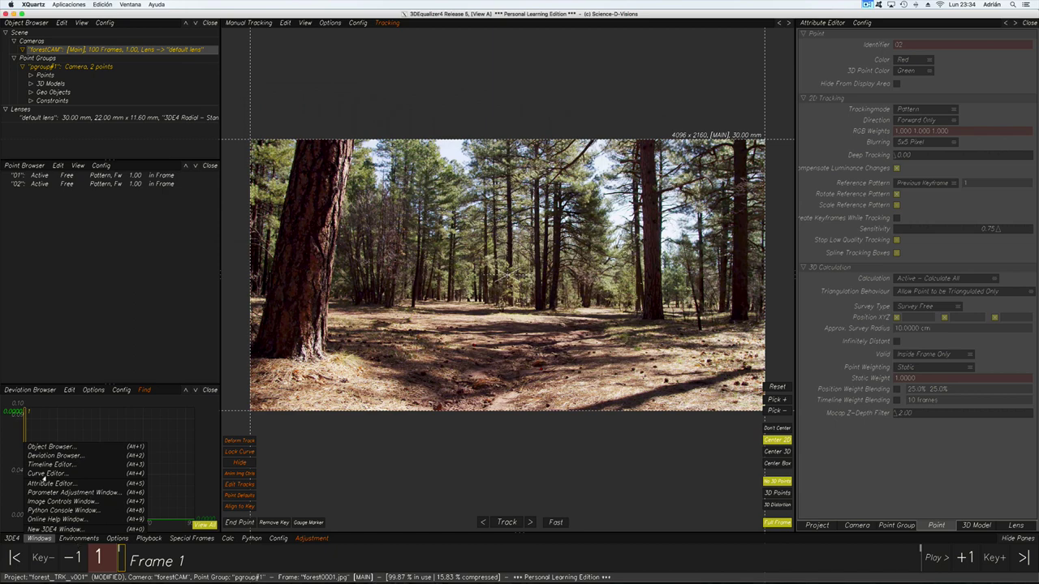
Step: Open the Attribute Editor as a separate window, close it, and restore the docked layout with the Basic environment
{"action": "left_click", "coordinate": [49, 484]}
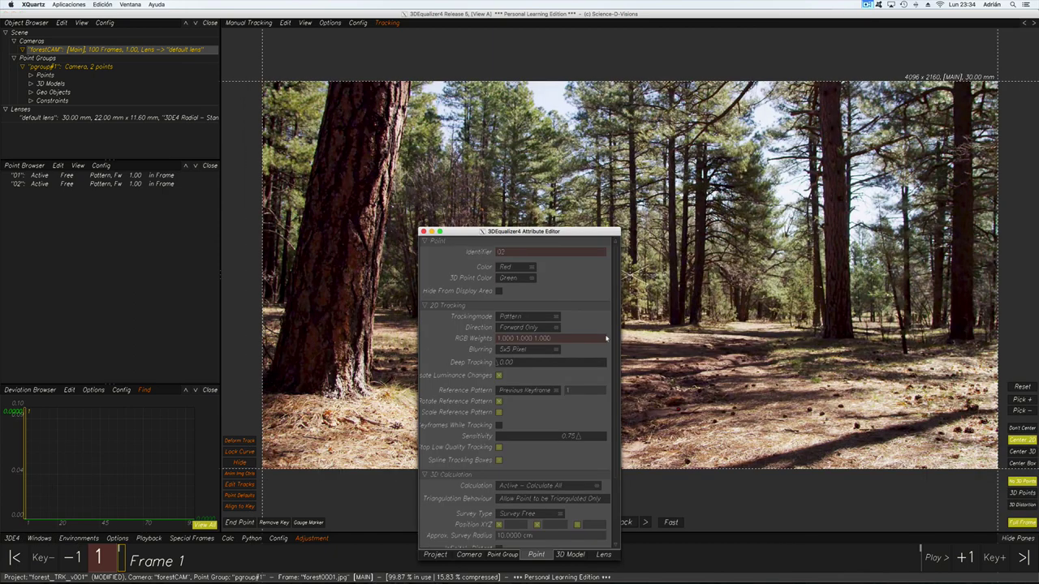
{"action": "left_click", "coordinate": [423, 232]}
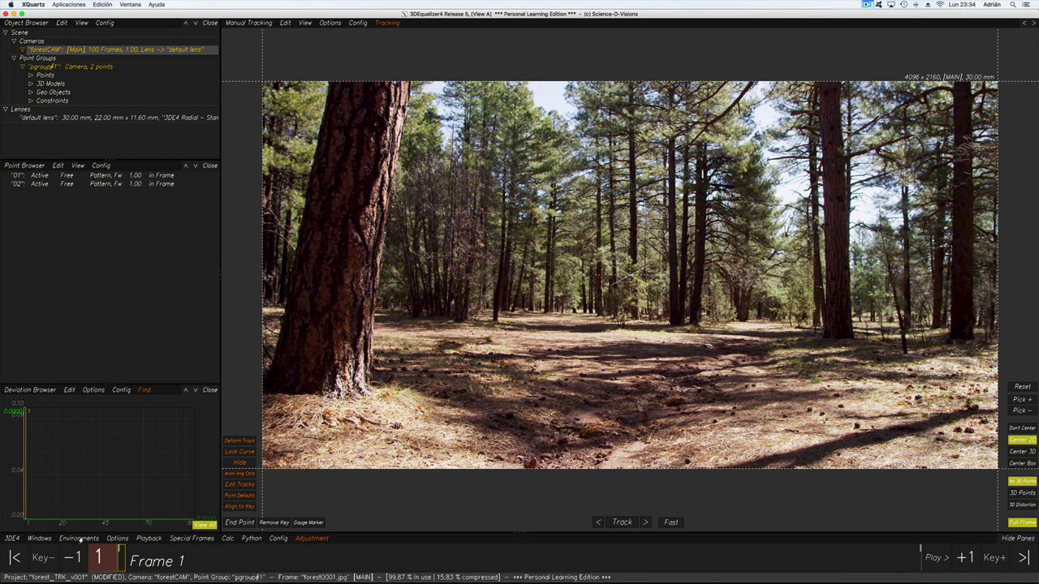
{"action": "left_click", "coordinate": [78, 538]}
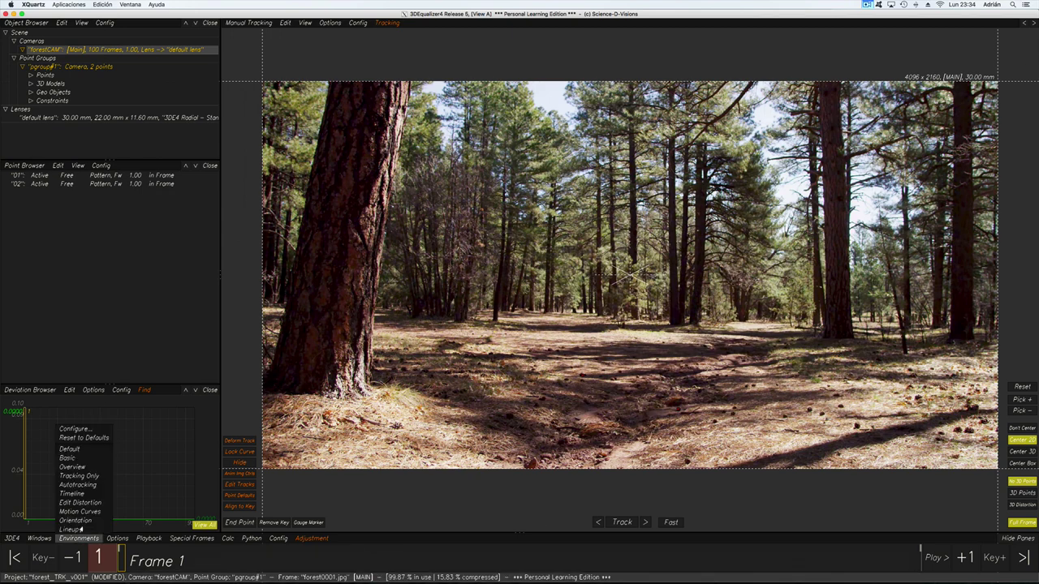
{"action": "left_click", "coordinate": [71, 460]}
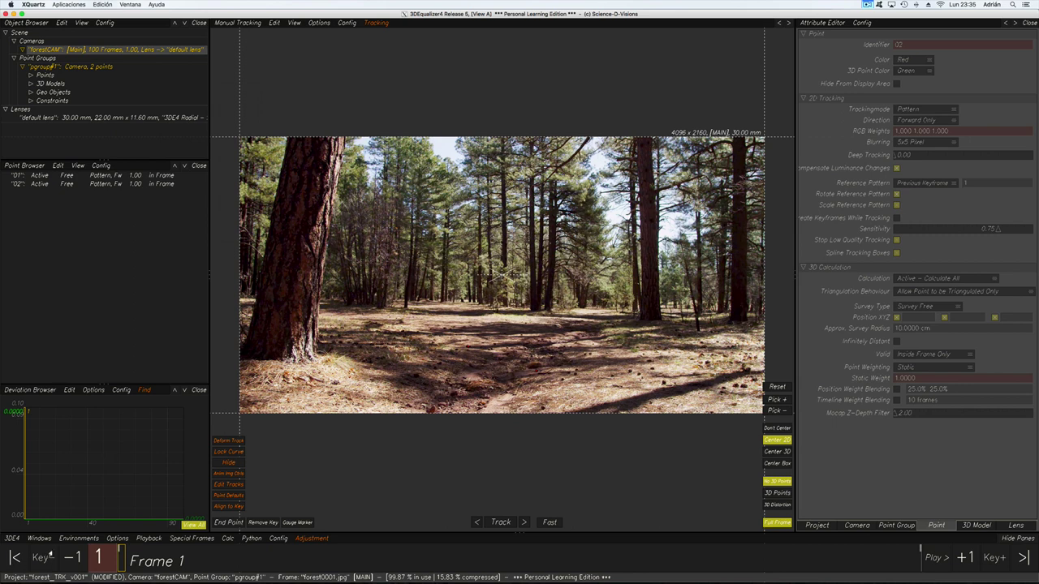
Step: Look at the Parameter Adjustment window beside the footage and close it
{"action": "left_click", "coordinate": [39, 539]}
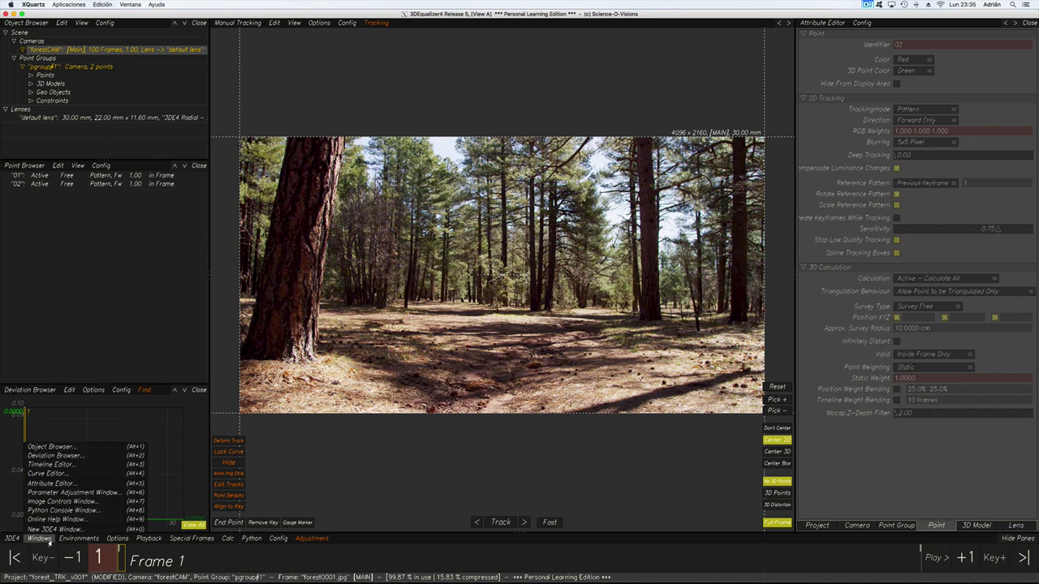
{"action": "left_click", "coordinate": [89, 492]}
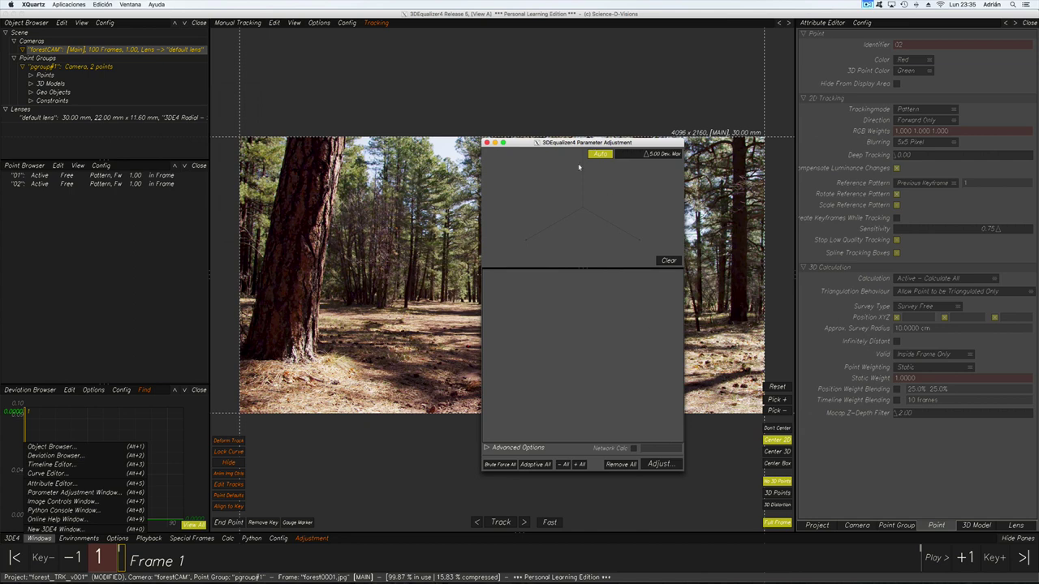
{"action": "left_click_drag", "start_coordinate": [564, 143], "coordinate": [663, 140]}
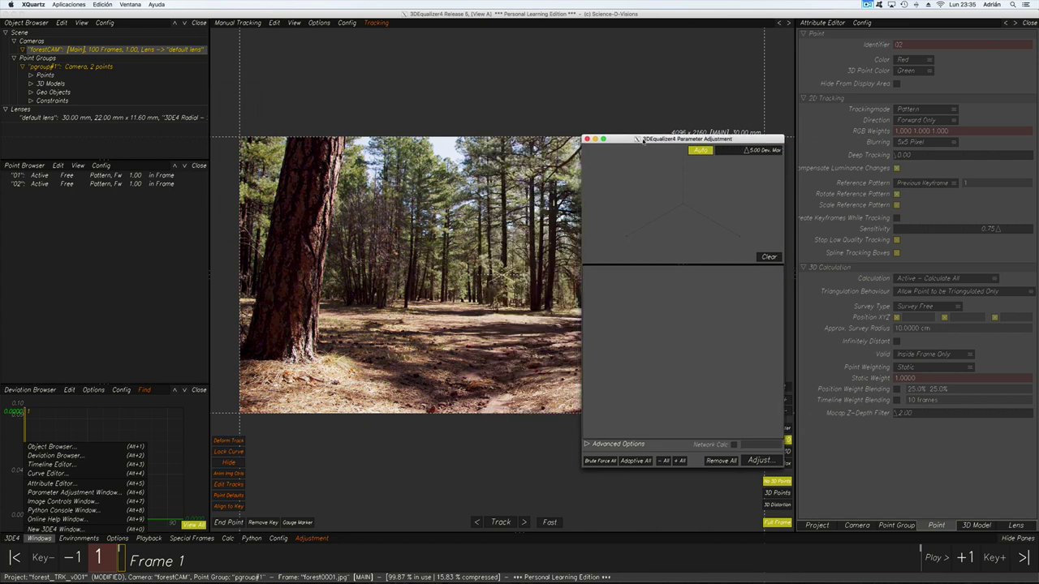
{"action": "left_click_drag", "start_coordinate": [642, 140], "coordinate": [633, 138]}
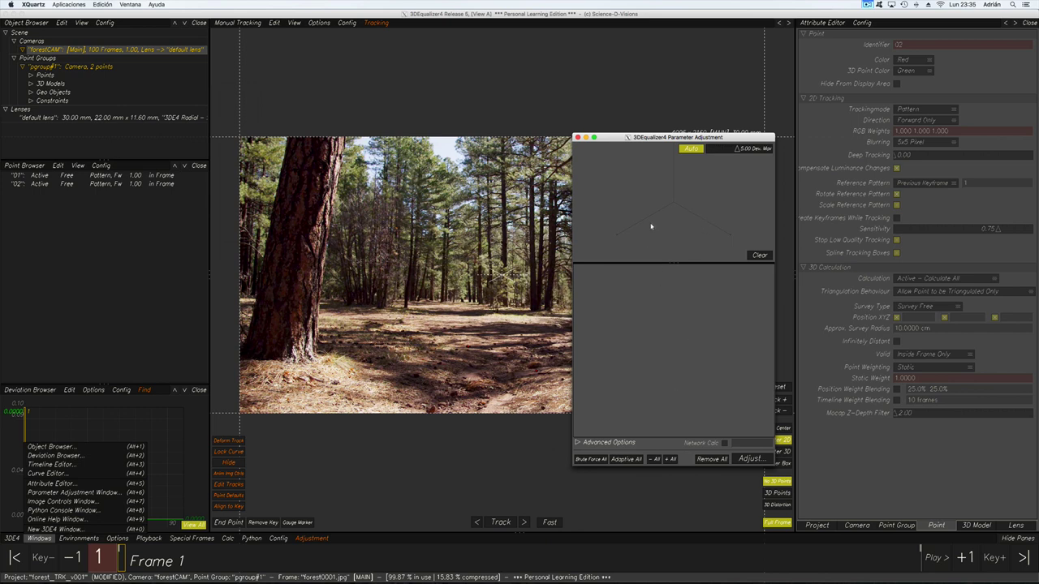
{"action": "left_click", "coordinate": [577, 137]}
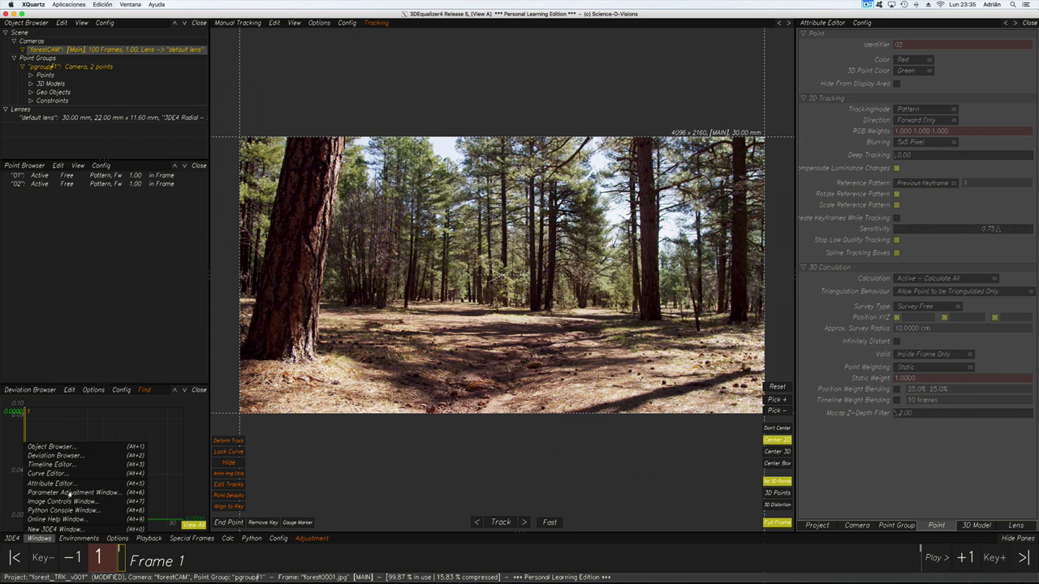
Step: Open the Image Controls window and place it clear of the footage, over the attribute settings
{"action": "left_click", "coordinate": [70, 502]}
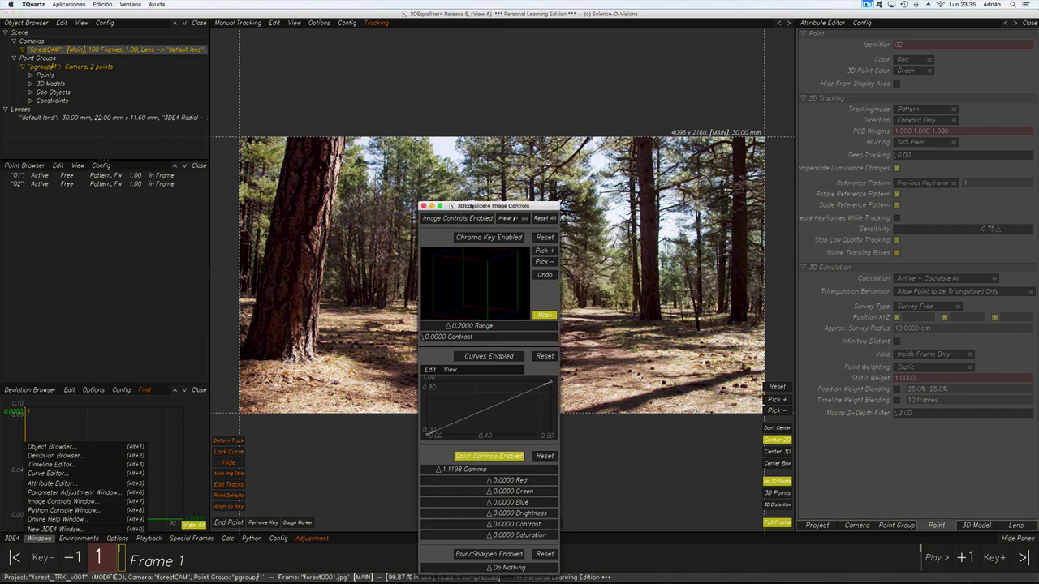
{"action": "left_click_drag", "start_coordinate": [512, 200], "coordinate": [875, 97]}
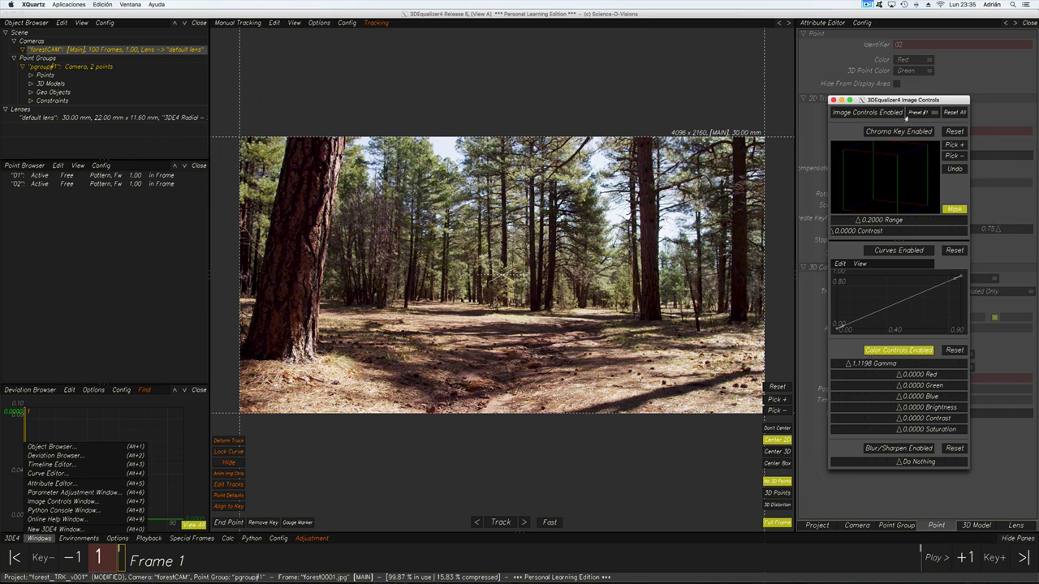
{"action": "left_click_drag", "start_coordinate": [897, 101], "coordinate": [877, 87]}
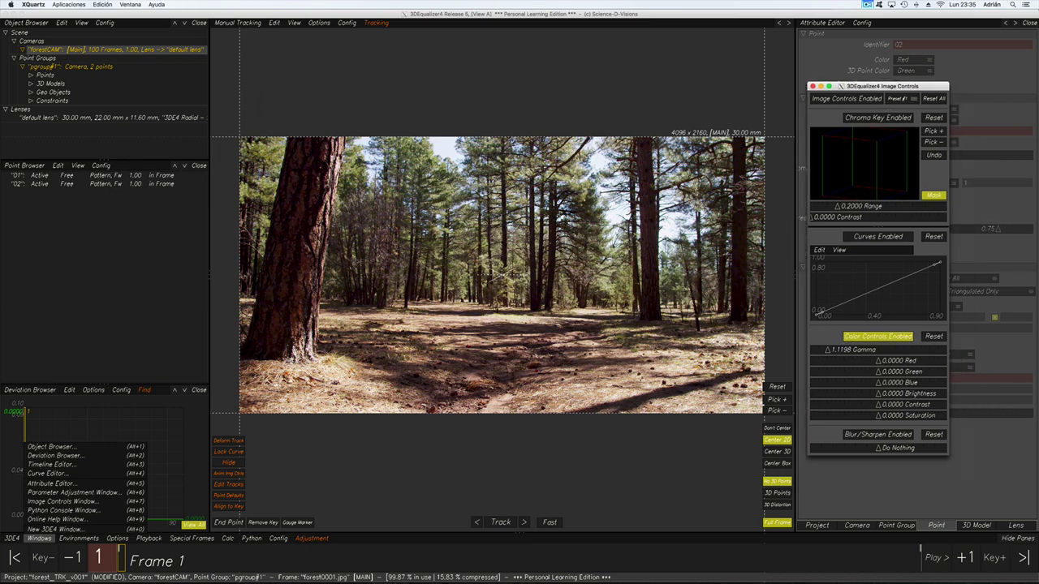
Step: Bring the Image Controls window back up and enable image controls for the footage
{"action": "scroll", "coordinate": [550, 358], "scroll_direction": "up", "scroll_amount": 6}
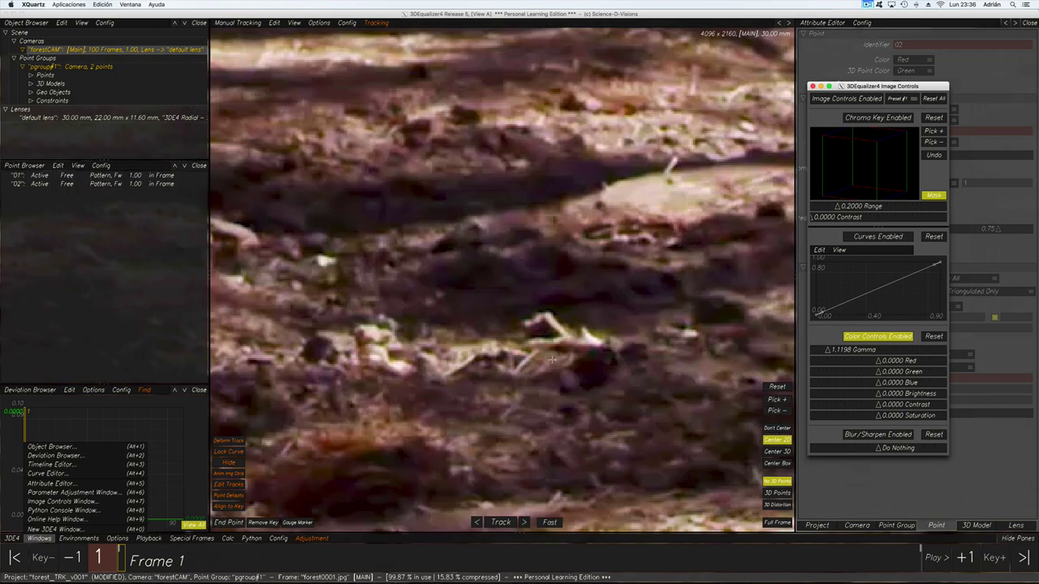
{"action": "scroll", "coordinate": [552, 358], "scroll_direction": "down", "scroll_amount": 6}
{"action": "key", "text": "alt+7"}
{"action": "middle_click_drag", "start_coordinate": [592, 347], "coordinate": [537, 323]}
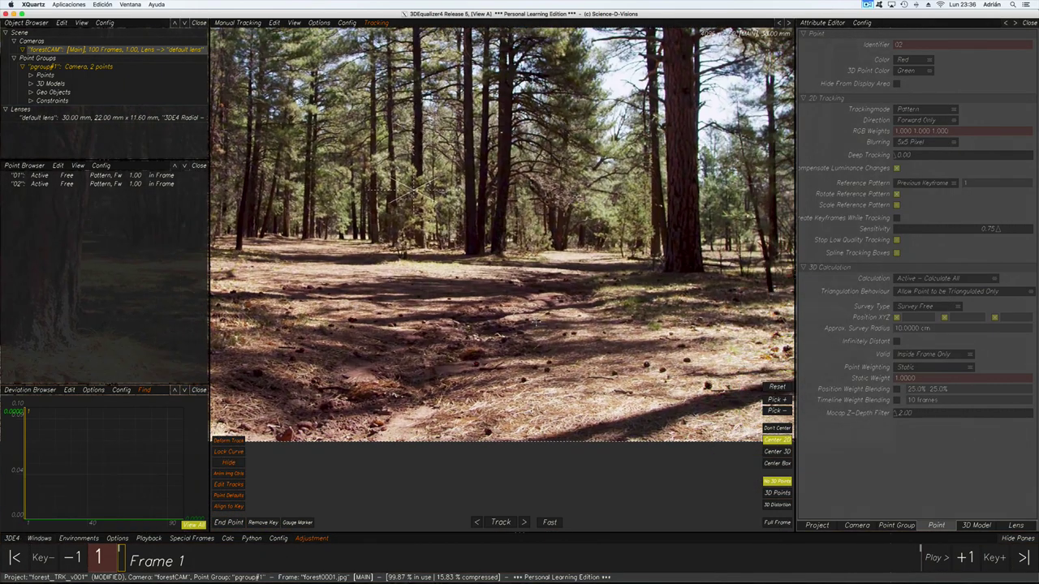
{"action": "scroll", "coordinate": [537, 323], "scroll_direction": "up", "scroll_amount": 4}
{"action": "scroll", "coordinate": [538, 322], "scroll_direction": "down", "scroll_amount": 2}
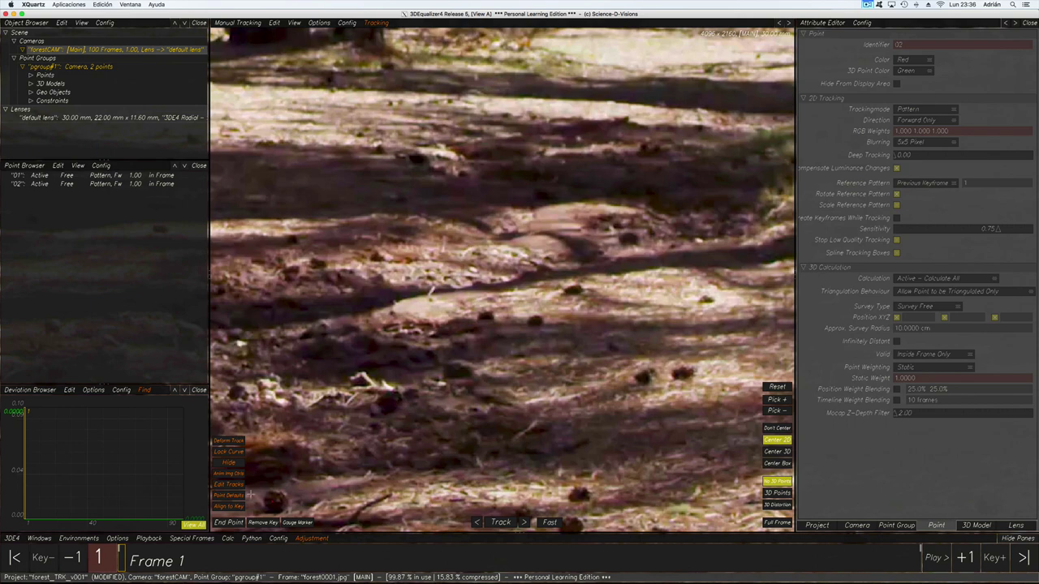
{"action": "key", "text": "Tab"}
{"action": "key", "text": "Tab"}
{"action": "left_click", "coordinate": [41, 539]}
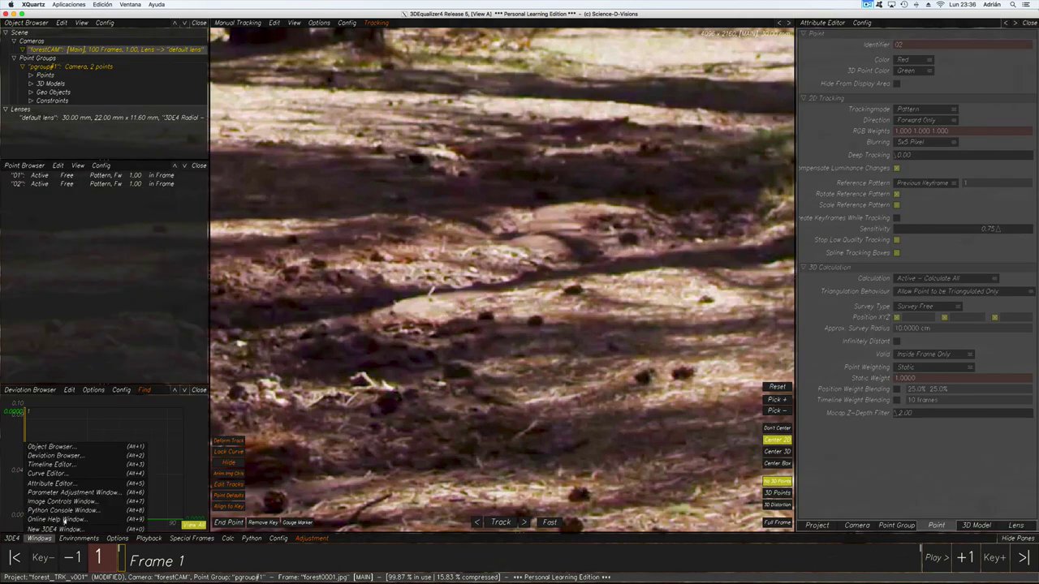
{"action": "left_click", "coordinate": [71, 502]}
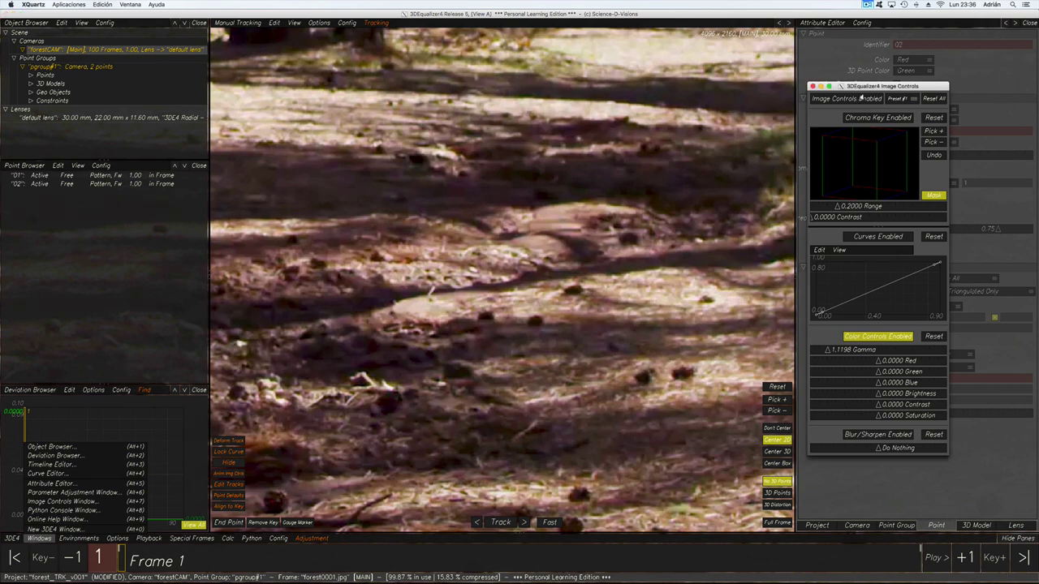
{"action": "left_click", "coordinate": [847, 99]}
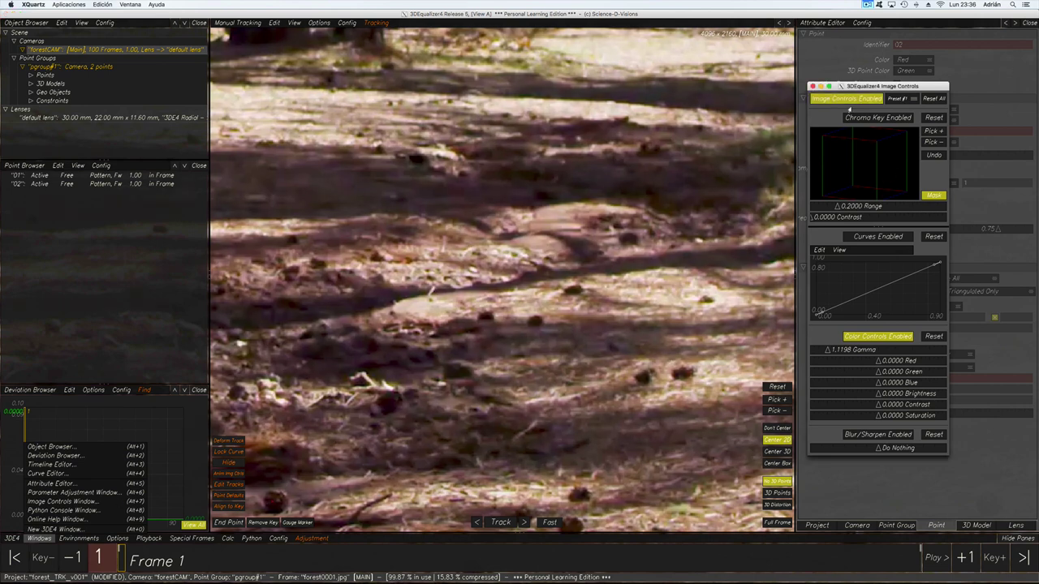
Step: Enable Chroma Key in the Image Controls and try to pick a key colour from the forest ground with Pick +
{"action": "left_click", "coordinate": [551, 305]}
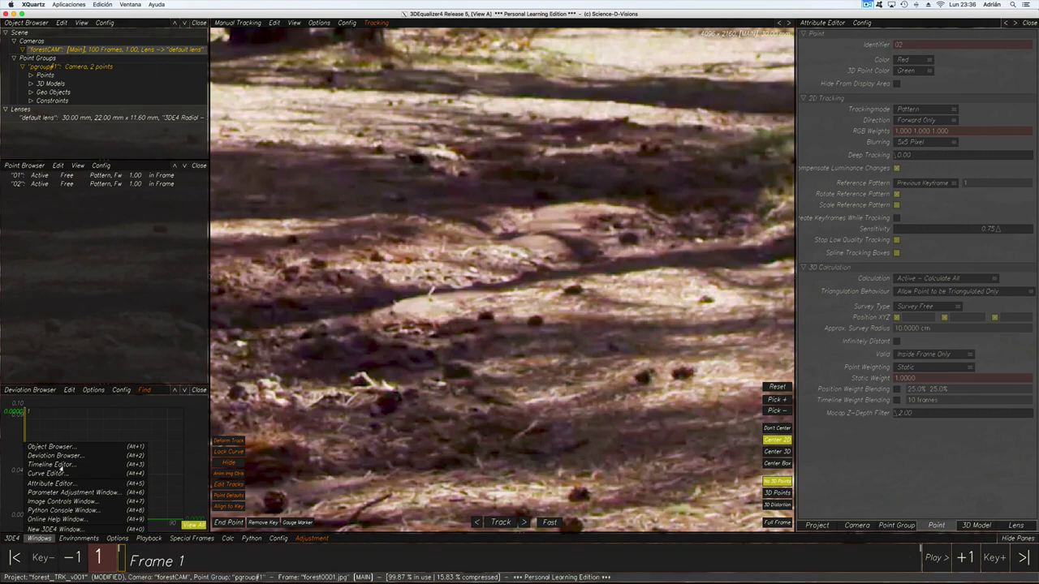
{"action": "left_click", "coordinate": [62, 502]}
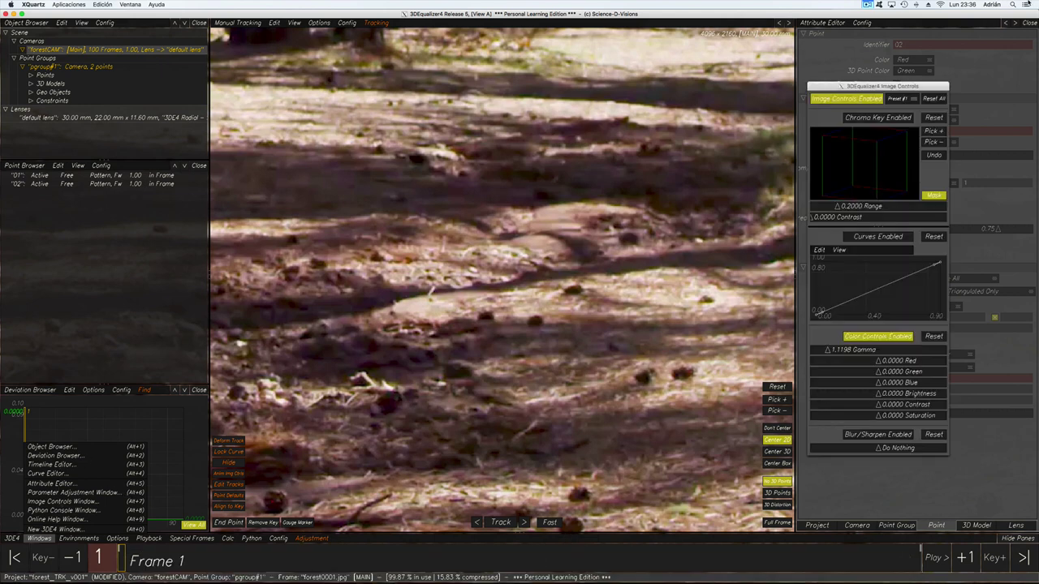
{"action": "left_click_drag", "start_coordinate": [917, 84], "coordinate": [924, 72]}
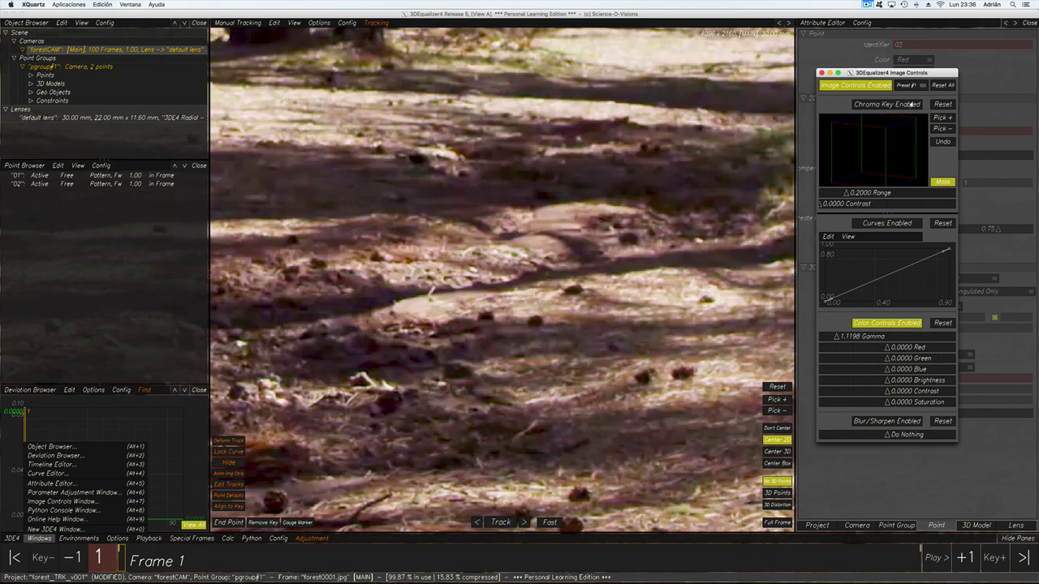
{"action": "left_click", "coordinate": [913, 103]}
{"action": "left_click", "coordinate": [939, 117]}
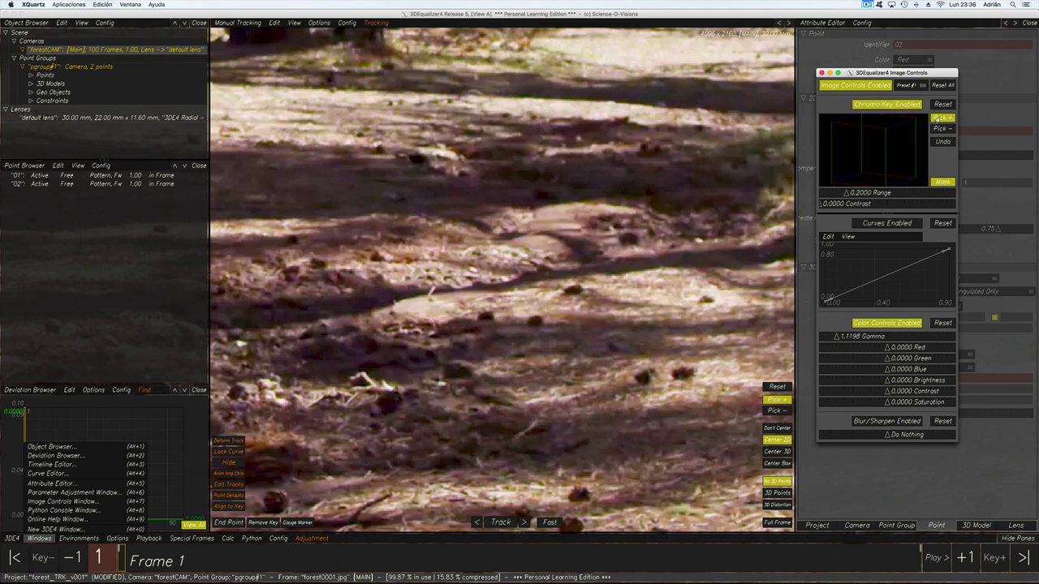
{"action": "left_click", "coordinate": [539, 322]}
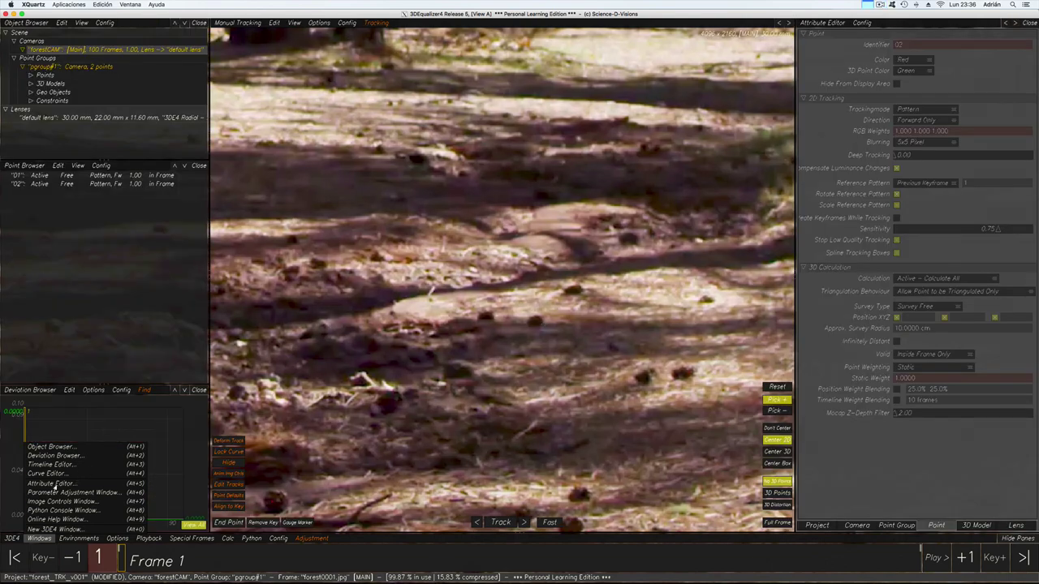
Step: Reopen the Image Controls, toggle them off and on for comparison, and lower the gamma to about 0.8524
{"action": "left_click", "coordinate": [64, 502]}
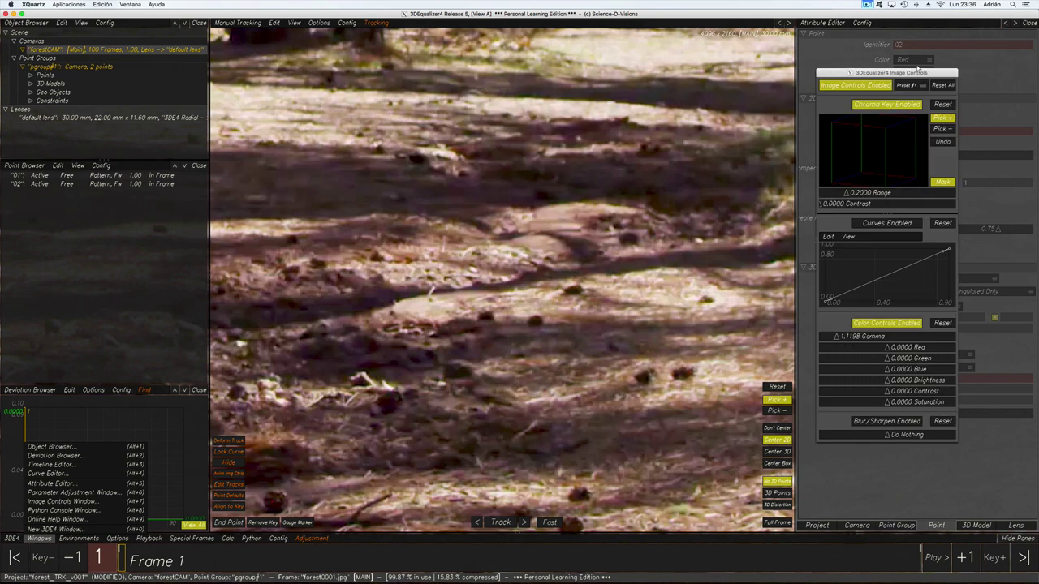
{"action": "left_click", "coordinate": [888, 105]}
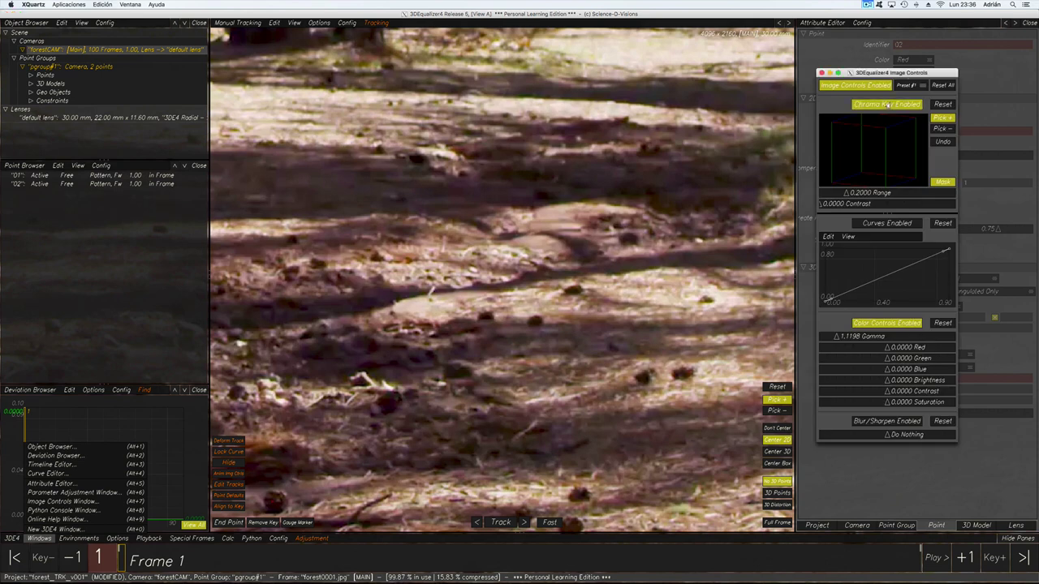
{"action": "left_click", "coordinate": [877, 88]}
{"action": "left_click", "coordinate": [877, 88]}
{"action": "mouse_move", "coordinate": [841, 341]}
{"action": "left_mouse_down"}
{"action": "mouse_move", "coordinate": [909, 337]}
{"action": "mouse_move", "coordinate": [824, 338]}
{"action": "mouse_move", "coordinate": [836, 339]}
{"action": "left_mouse_up"}
{"action": "scroll", "coordinate": [485, 288], "scroll_direction": "down", "scroll_amount": 5}
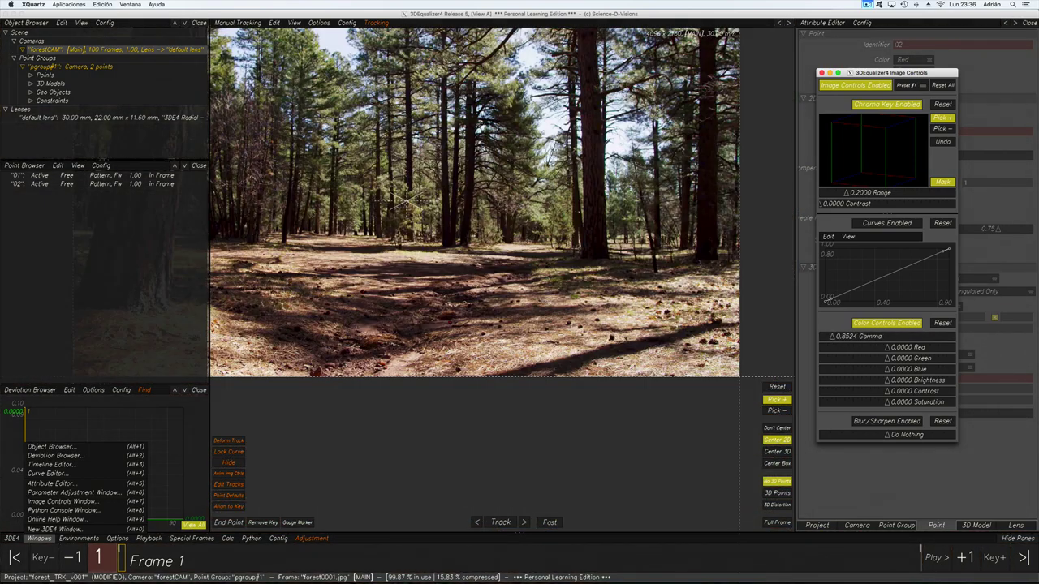
Step: Fit the full frame in the view and check the footage with the side panes temporarily hidden
{"action": "left_click", "coordinate": [531, 294]}
{"action": "left_click", "coordinate": [776, 522]}
{"action": "key", "text": "Tab"}
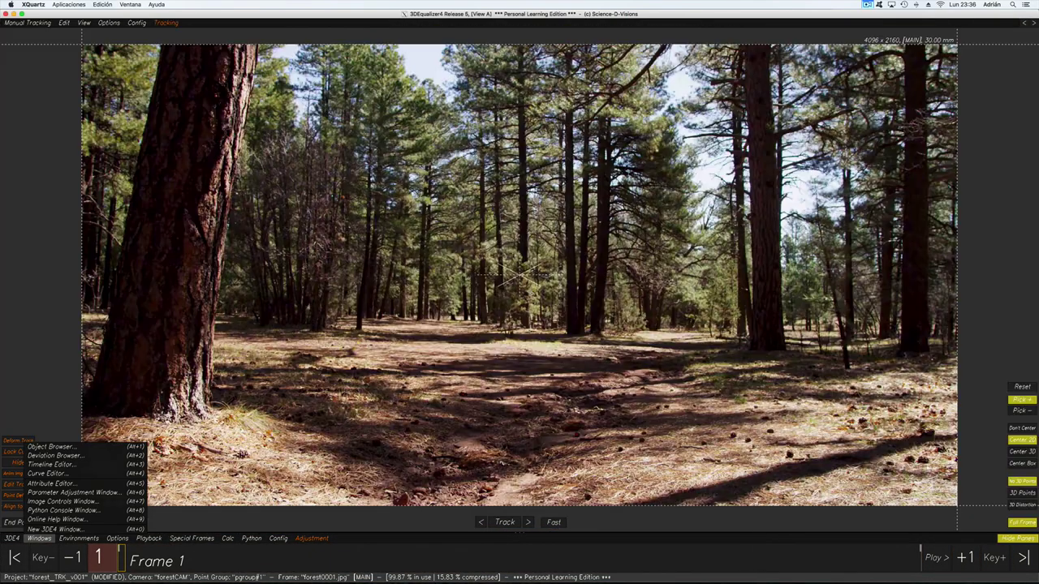
{"action": "key", "text": "Tab"}
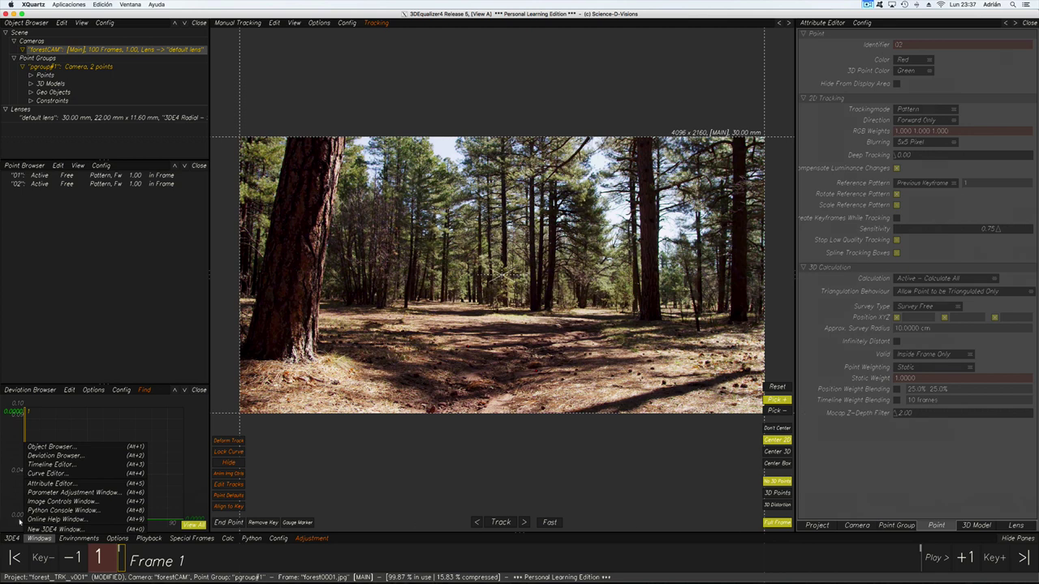
Step: In the Image Controls, set gamma to about 1.4167, contrast to about 0.5952 and saturation to about -0.6250
{"action": "left_click", "coordinate": [62, 502]}
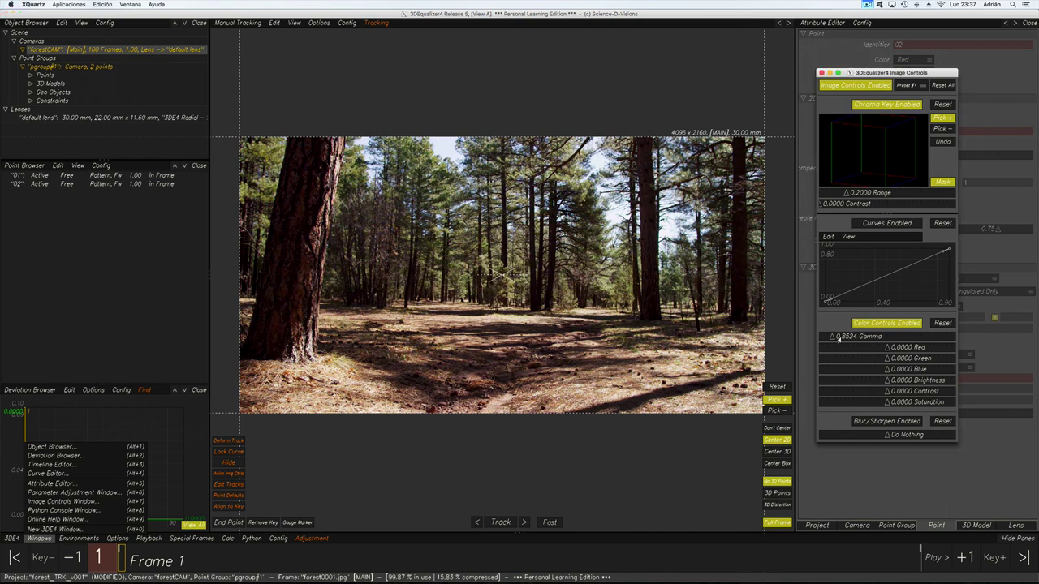
{"action": "mouse_move", "coordinate": [839, 339]}
{"action": "left_mouse_down"}
{"action": "mouse_move", "coordinate": [851, 339]}
{"action": "mouse_move", "coordinate": [829, 339]}
{"action": "mouse_move", "coordinate": [850, 343]}
{"action": "mouse_move", "coordinate": [837, 346]}
{"action": "left_mouse_up"}
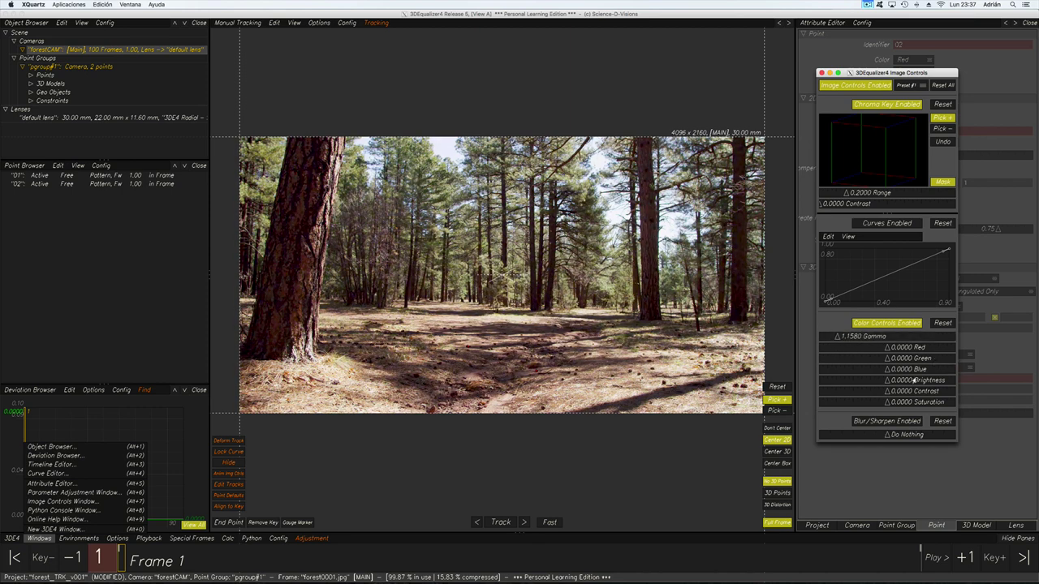
{"action": "left_click_drag", "start_coordinate": [905, 391], "coordinate": [999, 390]}
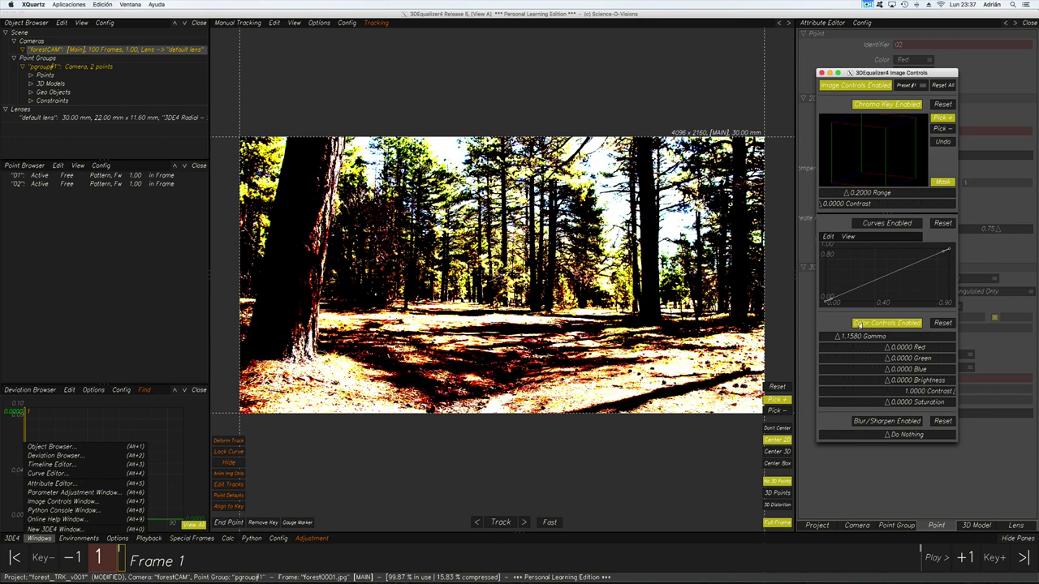
{"action": "mouse_move", "coordinate": [841, 342]}
{"action": "left_mouse_down"}
{"action": "mouse_move", "coordinate": [867, 340]}
{"action": "mouse_move", "coordinate": [836, 341]}
{"action": "left_mouse_up"}
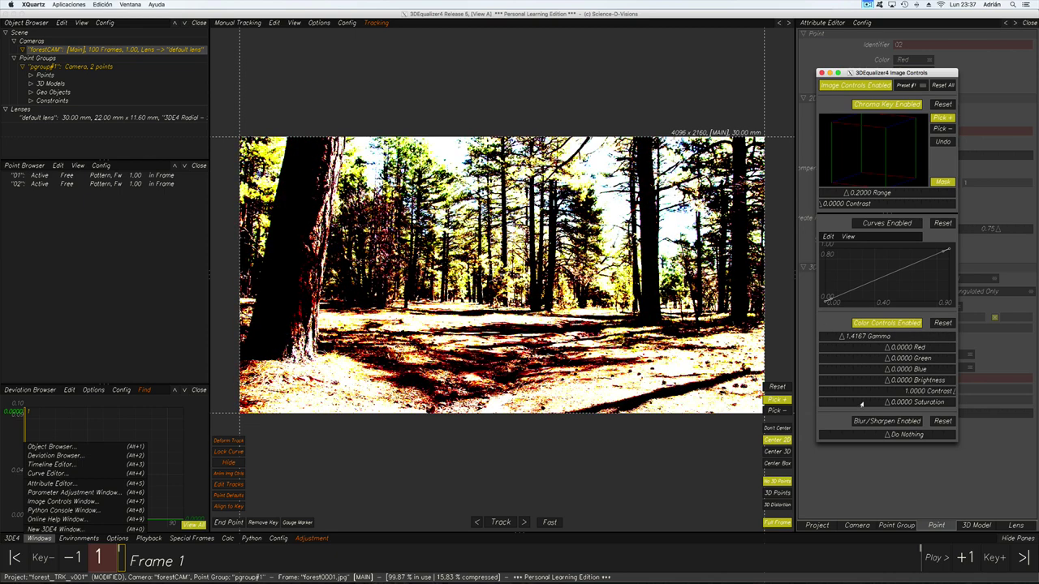
{"action": "left_click_drag", "start_coordinate": [949, 392], "coordinate": [844, 403]}
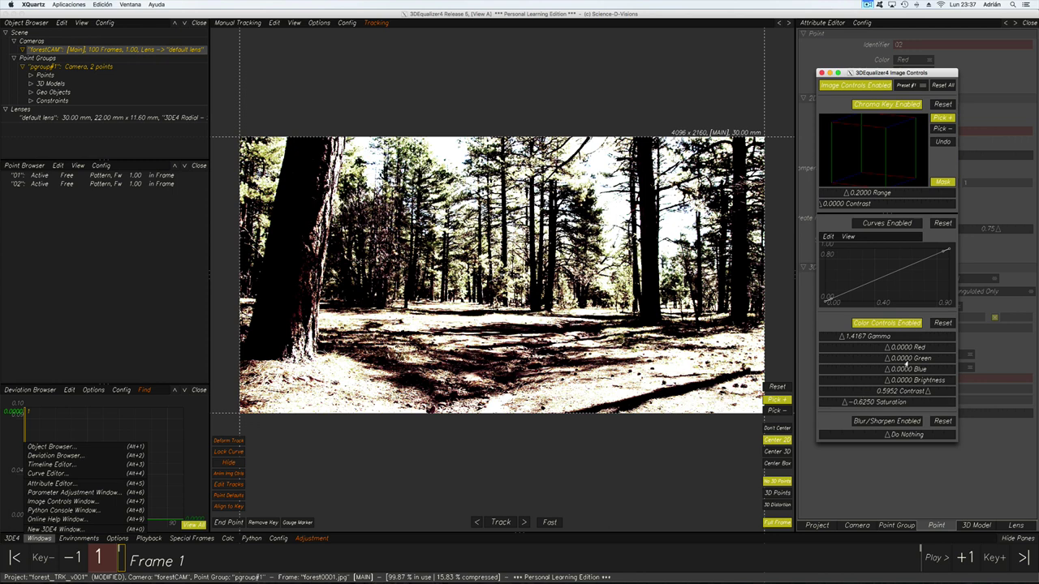
Step: Reduce the footage's blue to -1.0000, green to about -0.1429 and red to about -0.1310
{"action": "left_click_drag", "start_coordinate": [887, 371], "coordinate": [792, 369]}
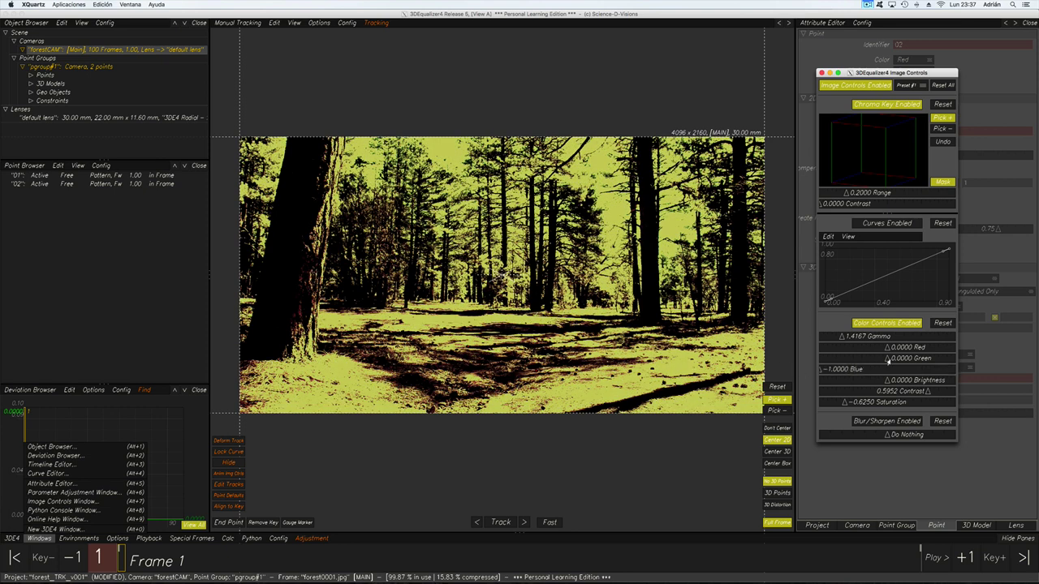
{"action": "left_click_drag", "start_coordinate": [886, 358], "coordinate": [848, 369]}
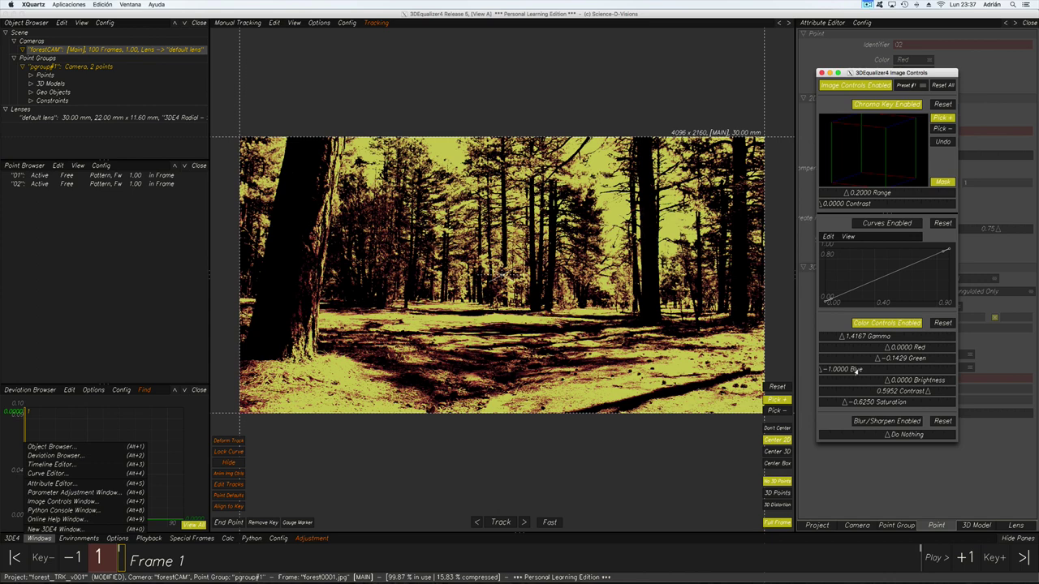
{"action": "left_click_drag", "start_coordinate": [887, 349], "coordinate": [695, 350]}
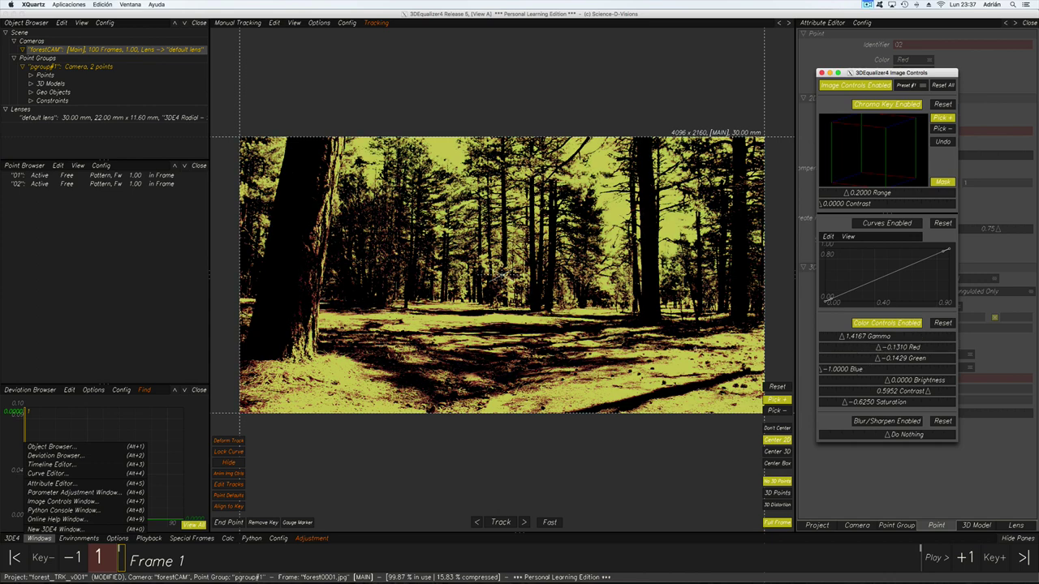
Step: Inspect the ground detail under the colour adjustment and disable Color Controls to restore the footage's original look
{"action": "scroll", "coordinate": [690, 357], "scroll_direction": "up", "scroll_amount": 5}
{"action": "scroll", "coordinate": [581, 397], "scroll_direction": "down", "scroll_amount": 1}
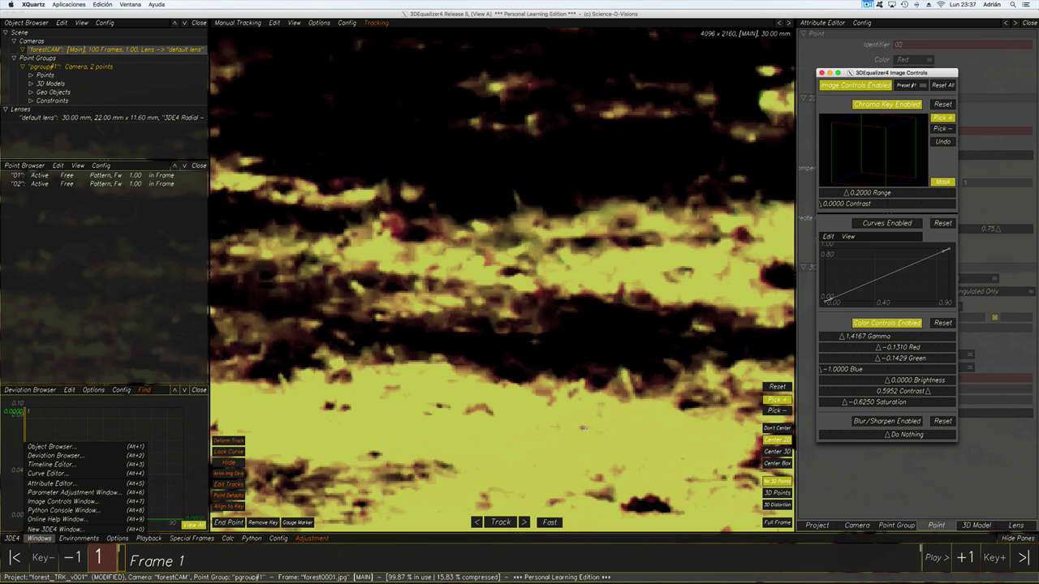
{"action": "scroll", "coordinate": [639, 412], "scroll_direction": "down", "scroll_amount": 8}
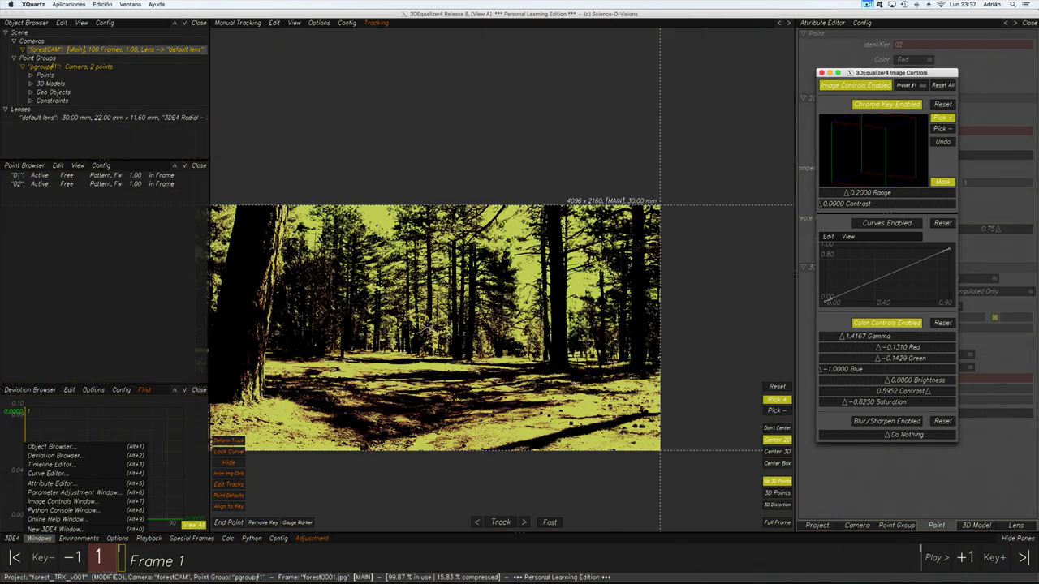
{"action": "left_click", "coordinate": [884, 324]}
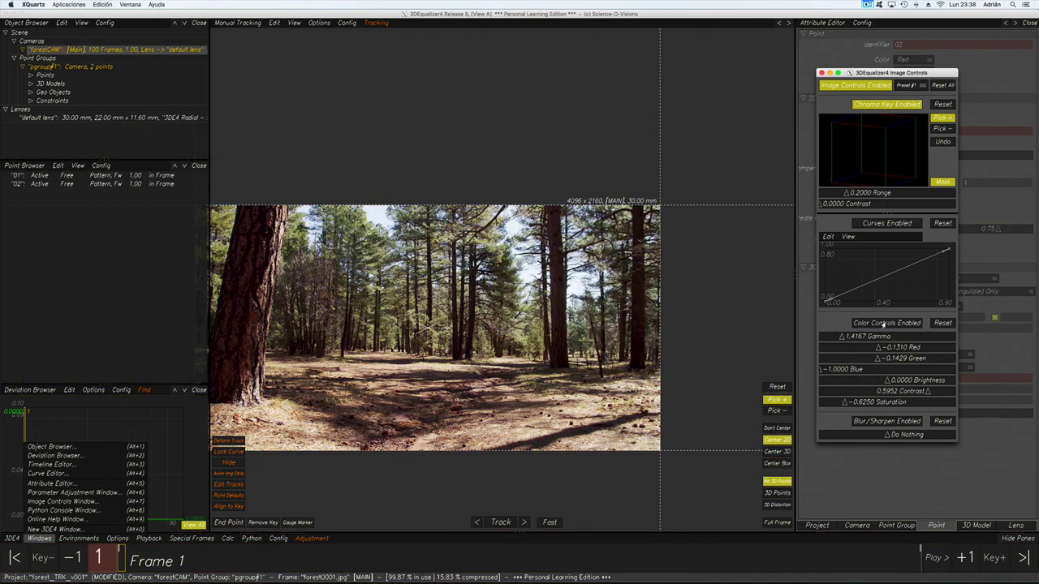
Step: Try an 11x11 blur on the footage with Blur/Sharpen and compare the ground detail with the effect off
{"action": "left_click", "coordinate": [886, 422]}
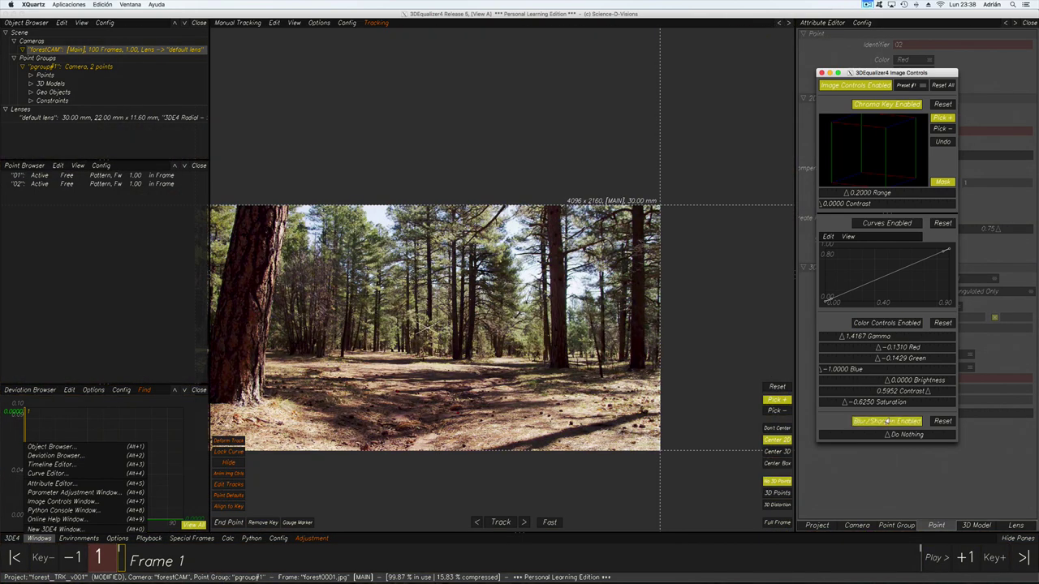
{"action": "left_click_drag", "start_coordinate": [886, 435], "coordinate": [823, 441]}
{"action": "scroll", "coordinate": [616, 427], "scroll_direction": "up", "scroll_amount": 10}
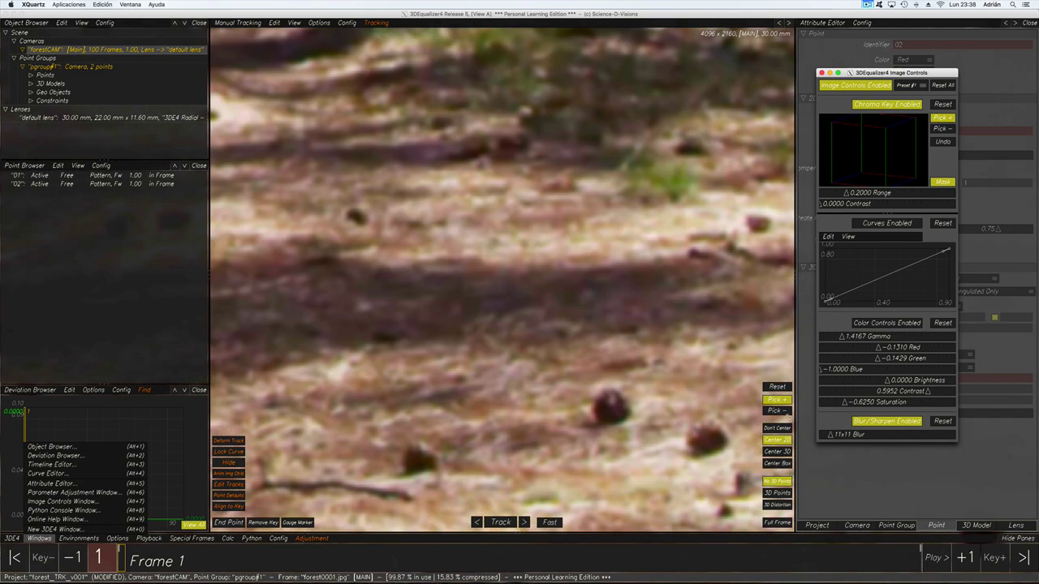
{"action": "left_click", "coordinate": [893, 421]}
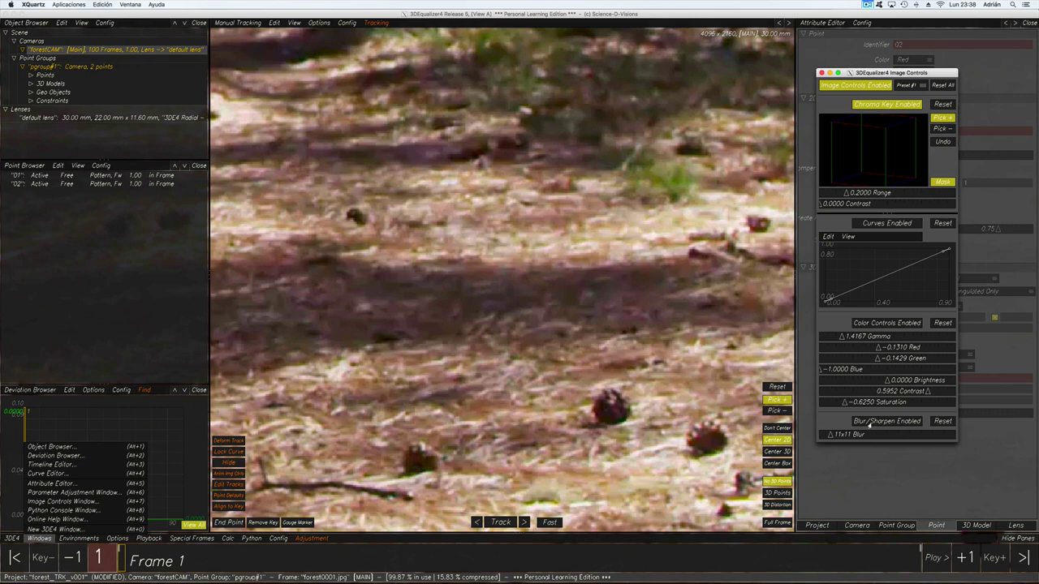
Step: Enable Blur/Sharpen again with a 7x7 blur and check the pine cones on the ground
{"action": "left_click", "coordinate": [869, 423]}
{"action": "left_click_drag", "start_coordinate": [825, 436], "coordinate": [852, 437]}
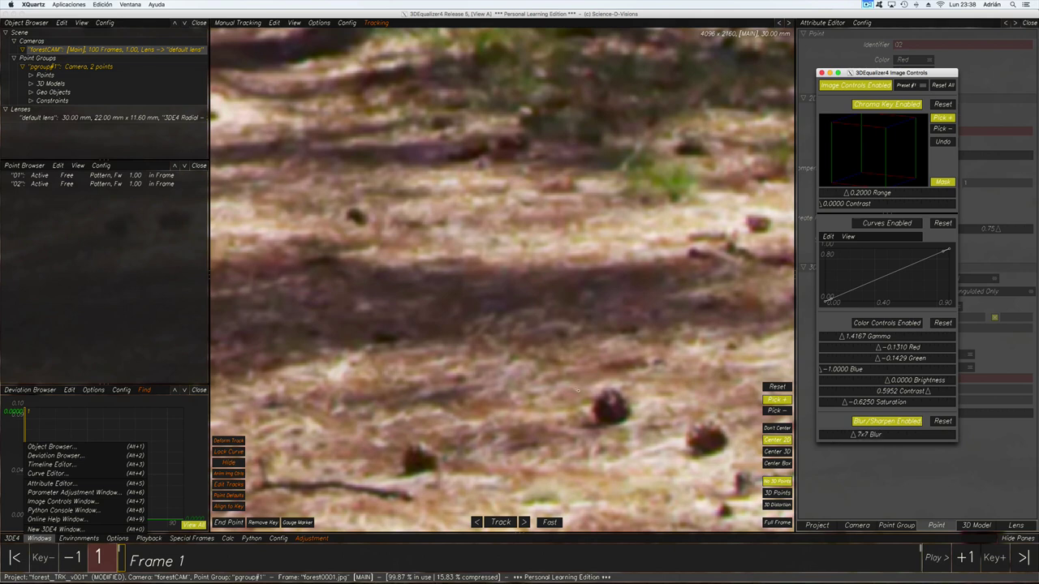
{"action": "left_click", "coordinate": [635, 405]}
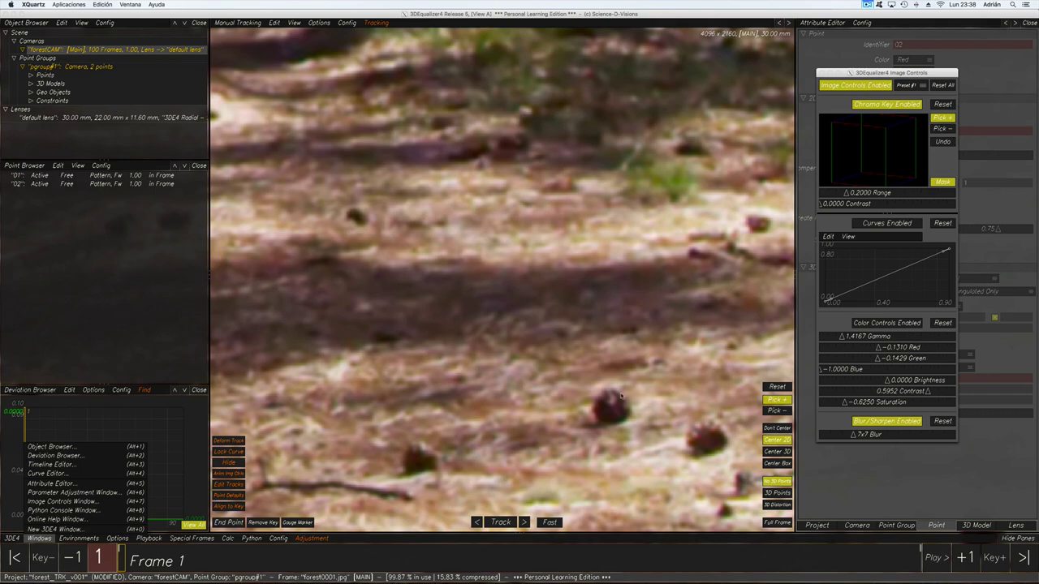
{"action": "scroll", "coordinate": [619, 404], "scroll_direction": "down", "scroll_amount": 5}
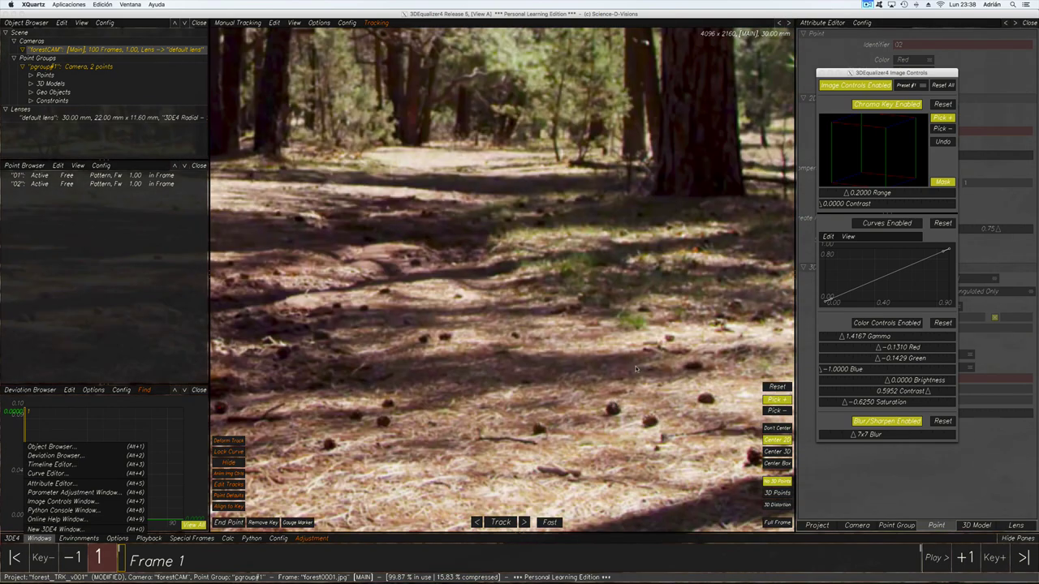
{"action": "scroll", "coordinate": [621, 377], "scroll_direction": "up", "scroll_amount": 5}
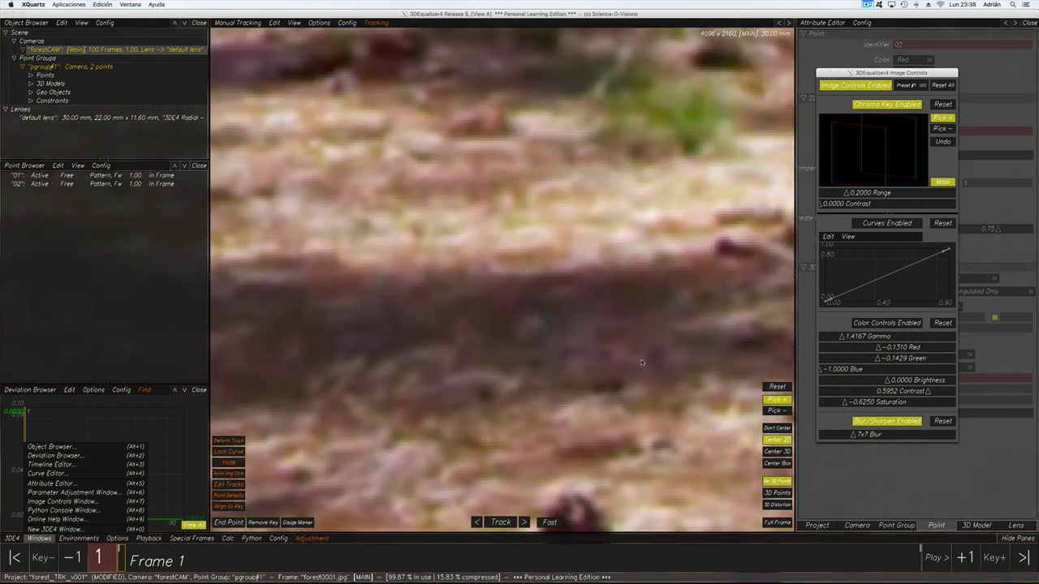
Step: Close the Image Controls window, reopen it to check its settings and close it again
{"action": "key", "text": "alt+7"}
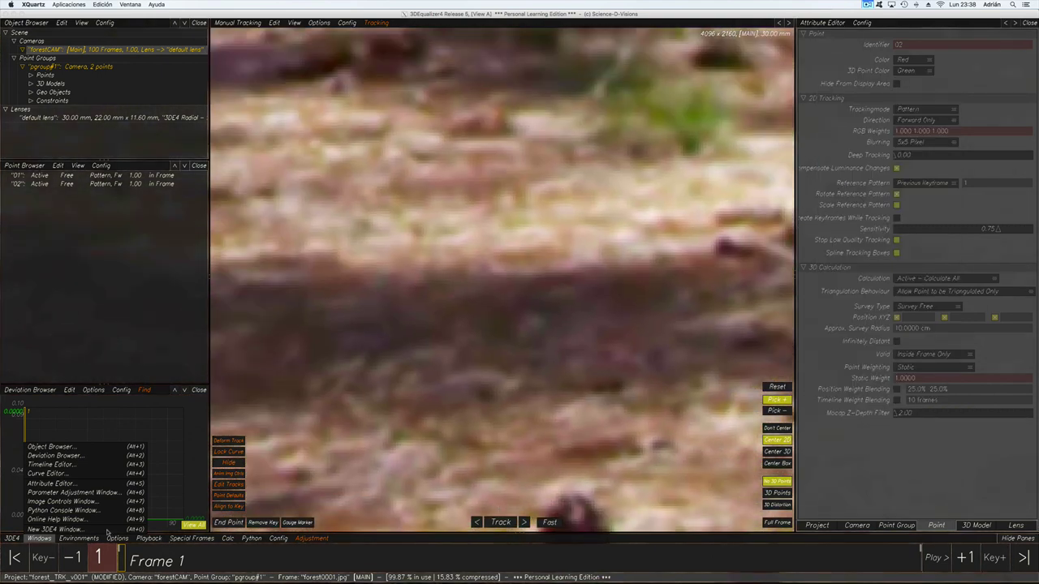
{"action": "left_click", "coordinate": [56, 502]}
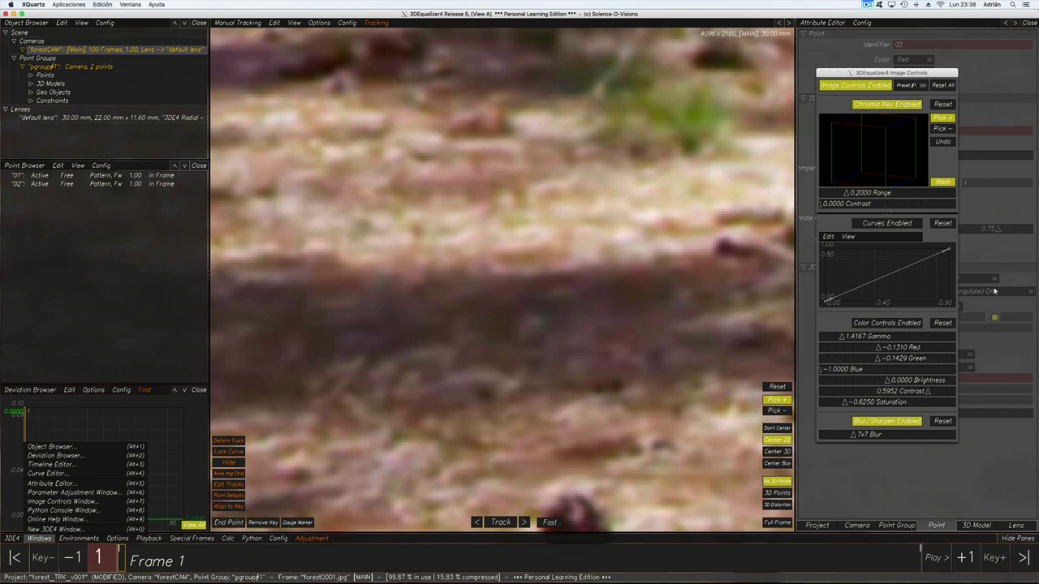
{"action": "left_click", "coordinate": [823, 73]}
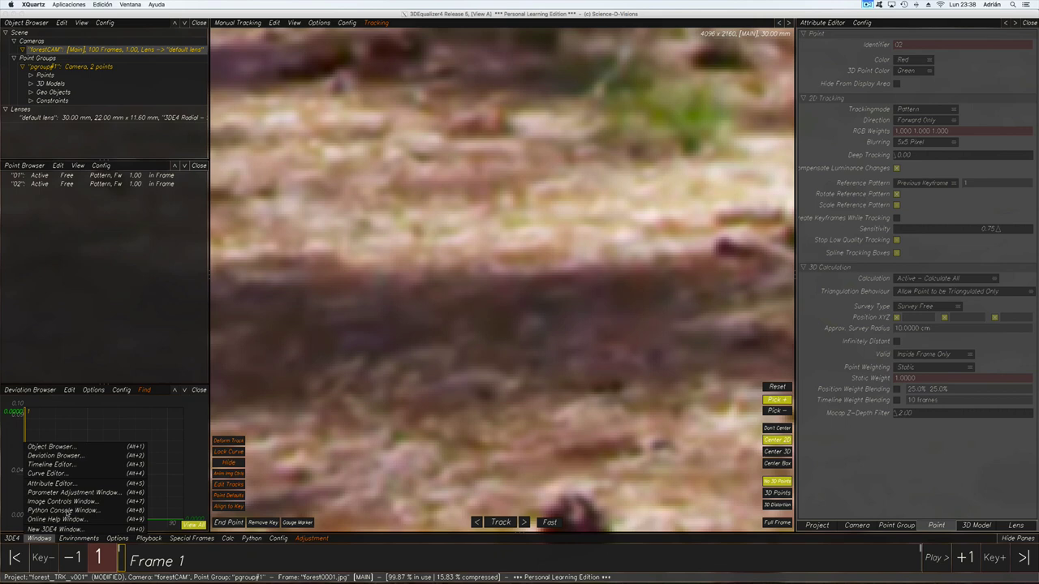
Step: Read the Menu: Overview entry under Overview Controls in the Online Help and close the help window
{"action": "left_click", "coordinate": [65, 519]}
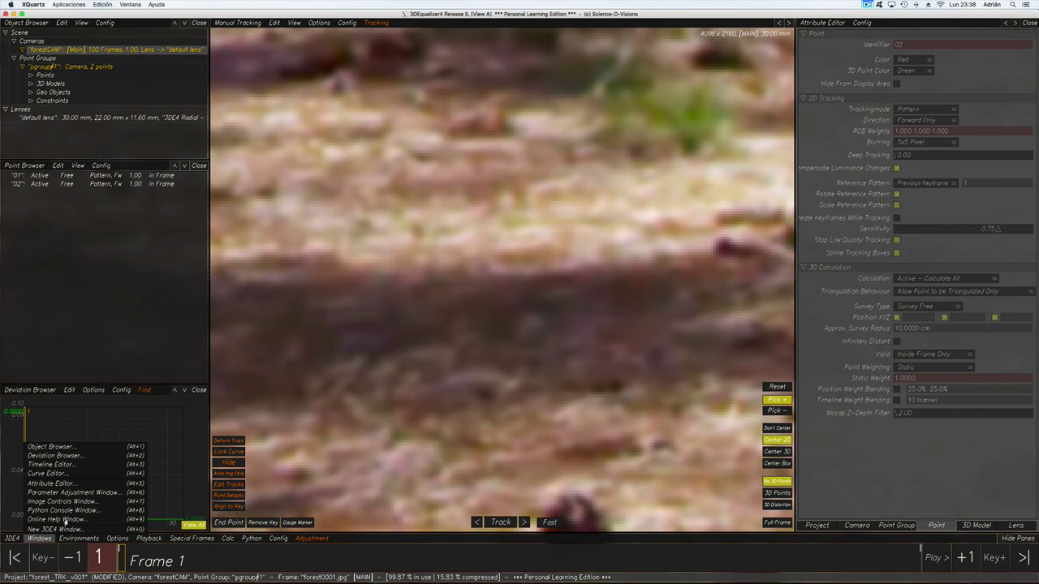
{"action": "left_click", "coordinate": [424, 250]}
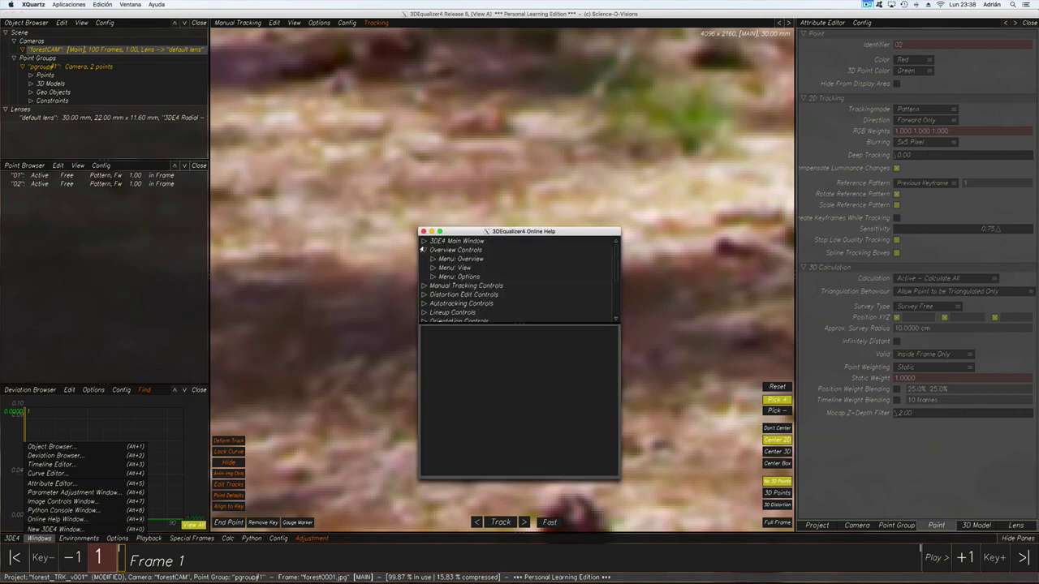
{"action": "left_click", "coordinate": [444, 259]}
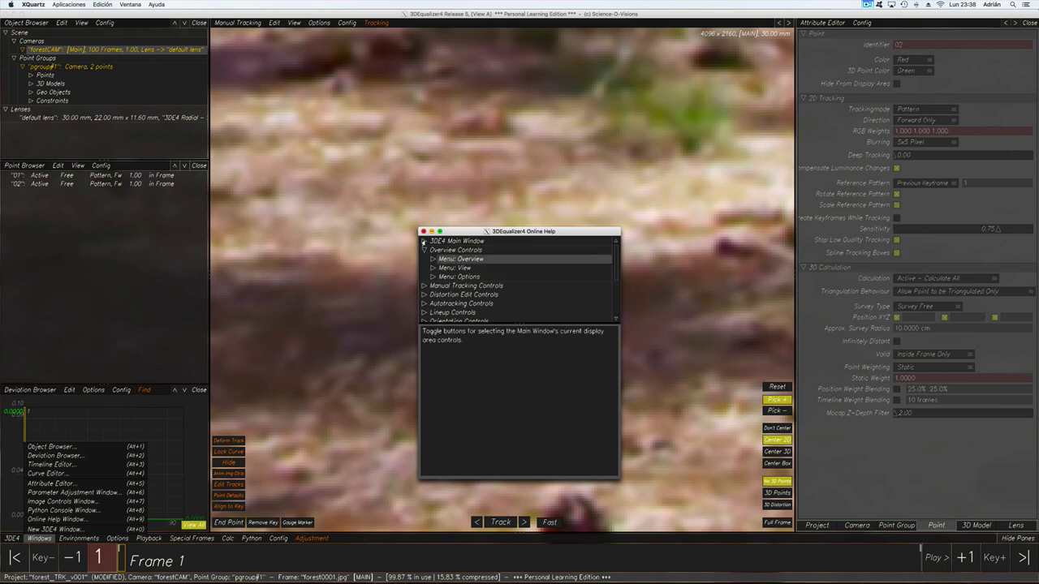
{"action": "left_click", "coordinate": [423, 232]}
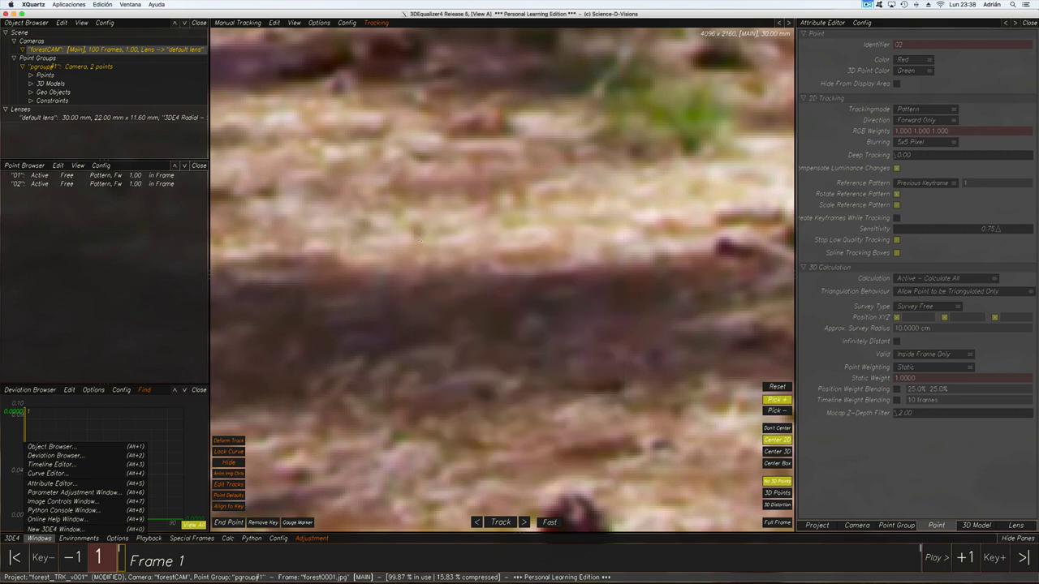
Step: Select point 01 and bring up the online help entry for its Sensitivity setting
{"action": "right_click", "coordinate": [67, 185]}
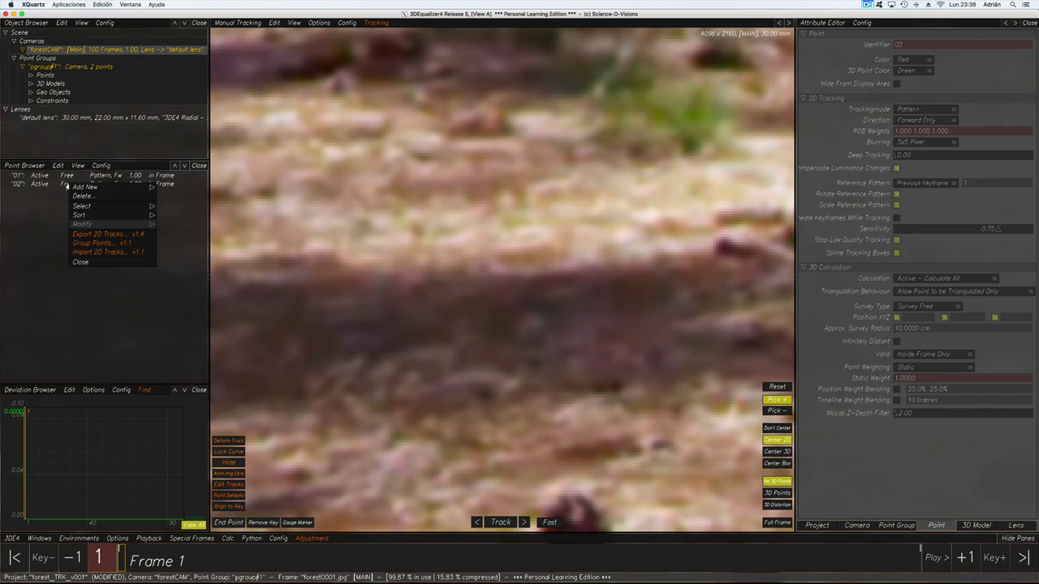
{"action": "left_click", "coordinate": [397, 262]}
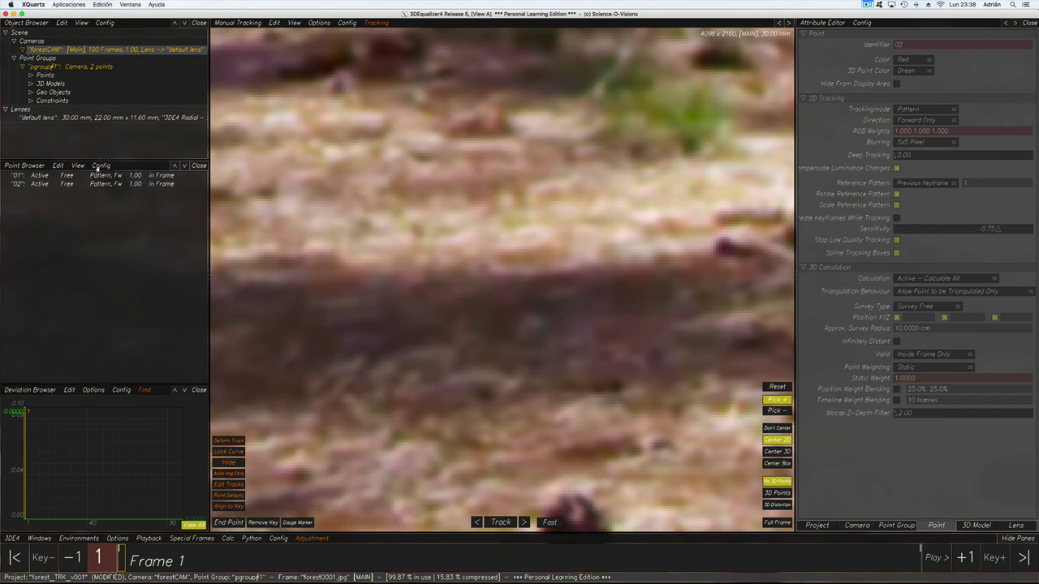
{"action": "left_click", "coordinate": [95, 176]}
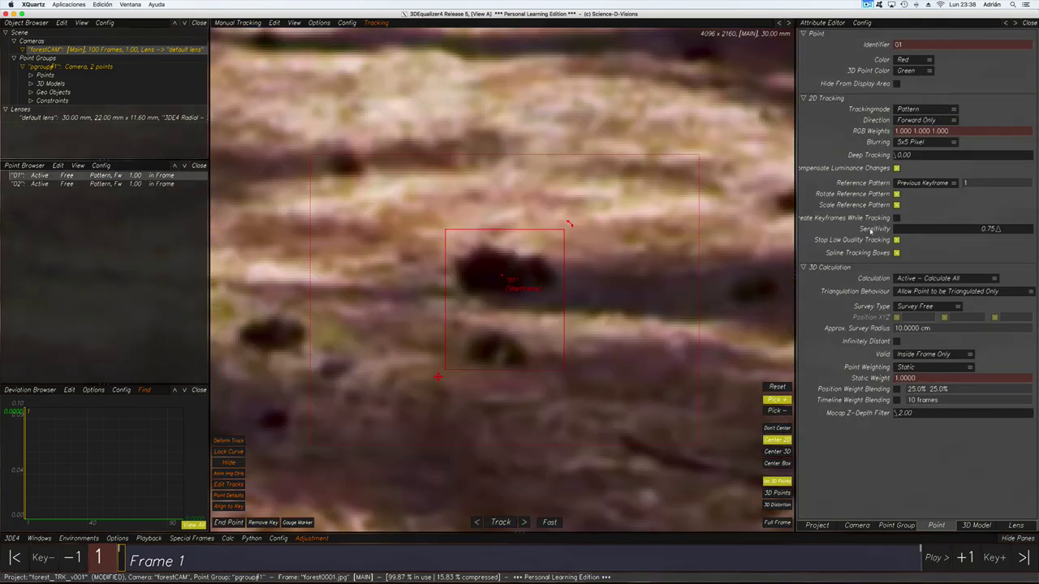
{"action": "right_click", "coordinate": [901, 231]}
{"action": "left_click", "coordinate": [922, 233]}
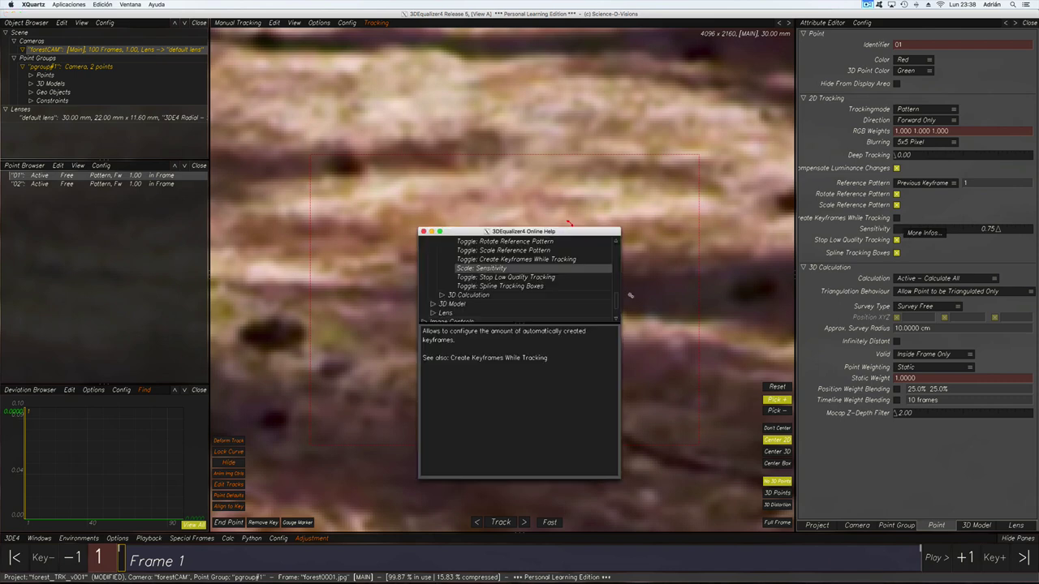
Step: Read the help description of the Sensitivity scale and close the Online Help window
{"action": "left_click", "coordinate": [490, 331]}
{"action": "left_click_drag", "start_coordinate": [550, 359], "coordinate": [422, 331]}
{"action": "left_click", "coordinate": [422, 331]}
{"action": "left_click_drag", "start_coordinate": [549, 358], "coordinate": [422, 331]}
{"action": "left_click", "coordinate": [422, 331]}
{"action": "left_click_drag", "start_coordinate": [546, 358], "coordinate": [422, 332]}
{"action": "left_click", "coordinate": [503, 384]}
{"action": "left_click_drag", "start_coordinate": [552, 357], "coordinate": [422, 331]}
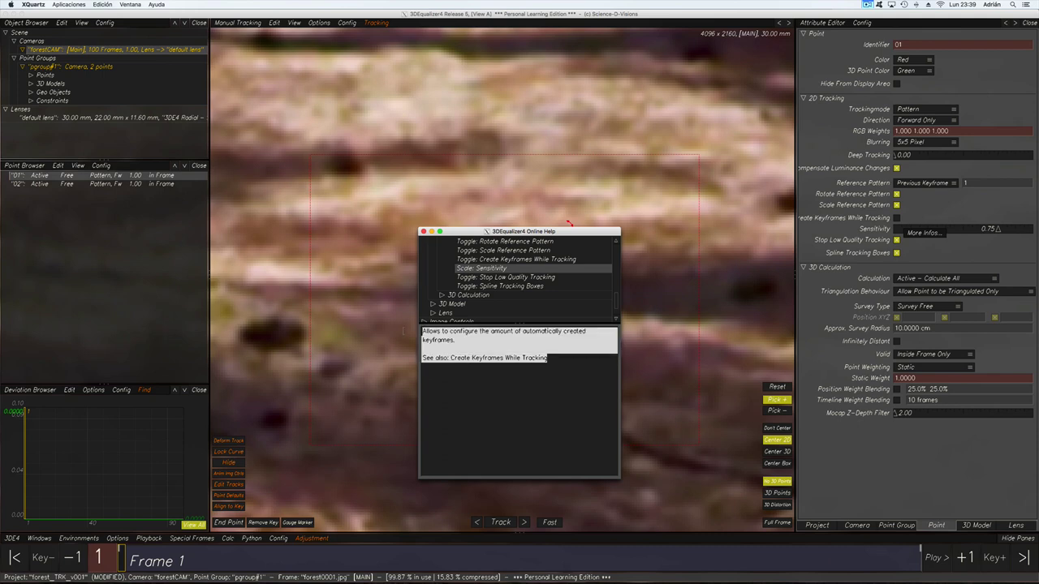
{"action": "left_click", "coordinate": [454, 503]}
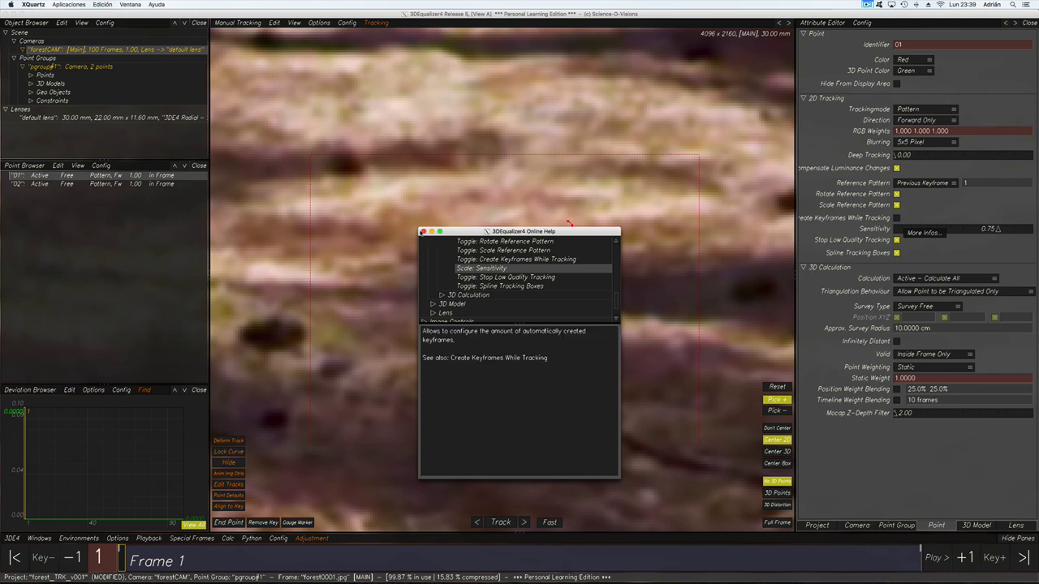
{"action": "left_click", "coordinate": [424, 231]}
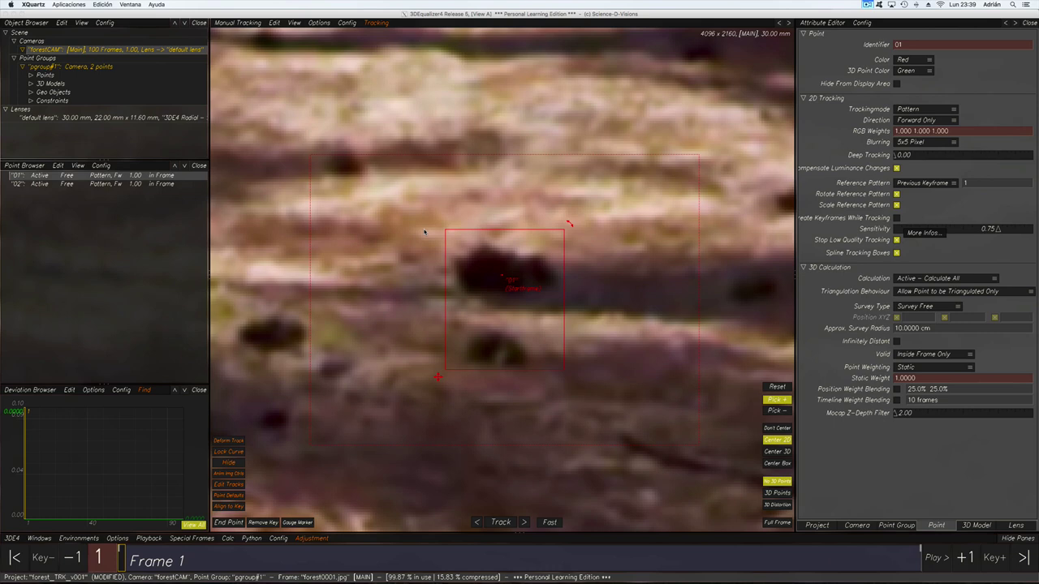
{"action": "left_click", "coordinate": [47, 539]}
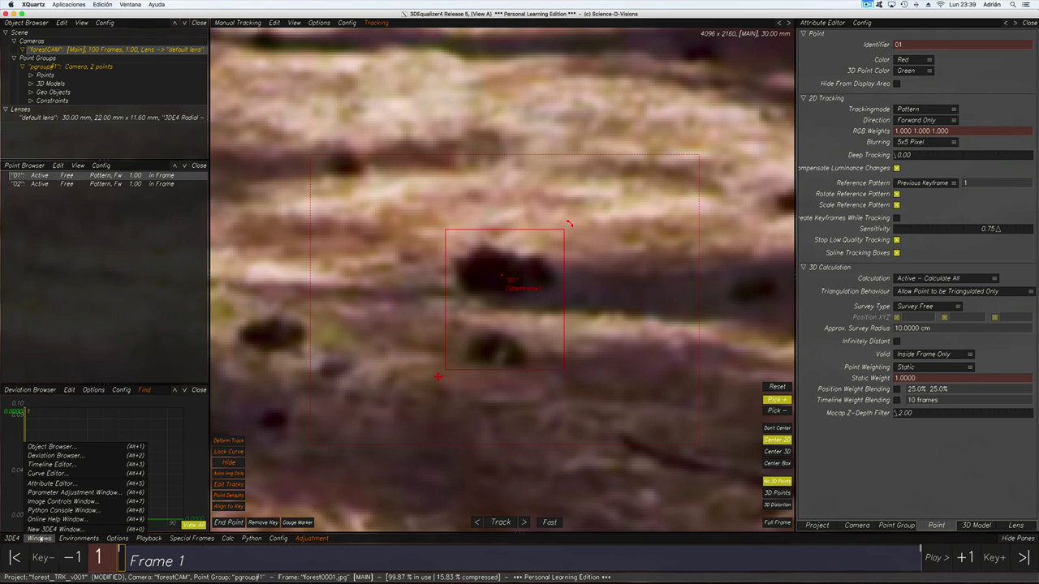
{"action": "left_click", "coordinate": [40, 540]}
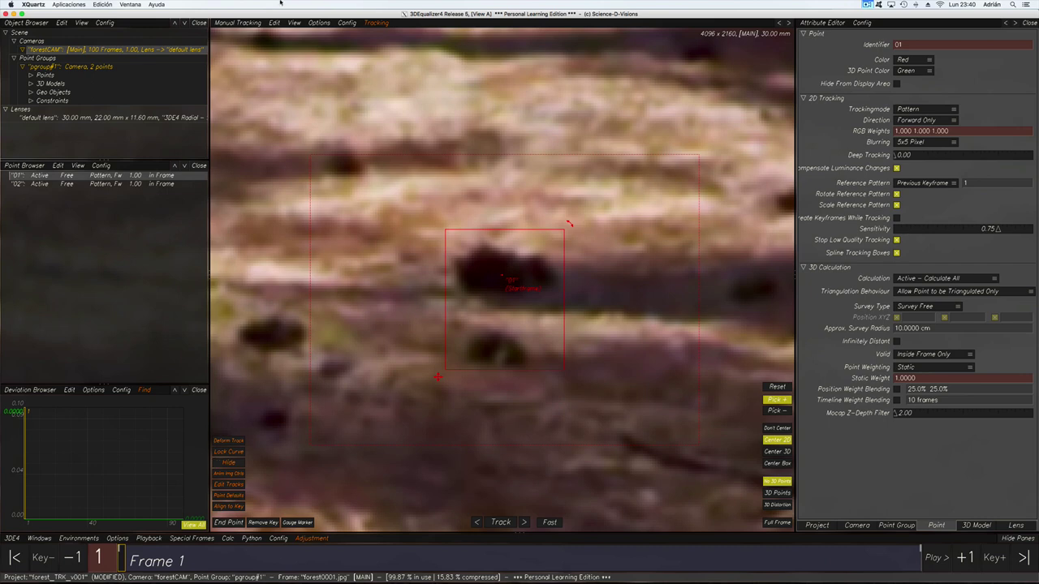
{"action": "left_click", "coordinate": [240, 22]}
{"action": "mouse_move", "coordinate": [370, 24]}
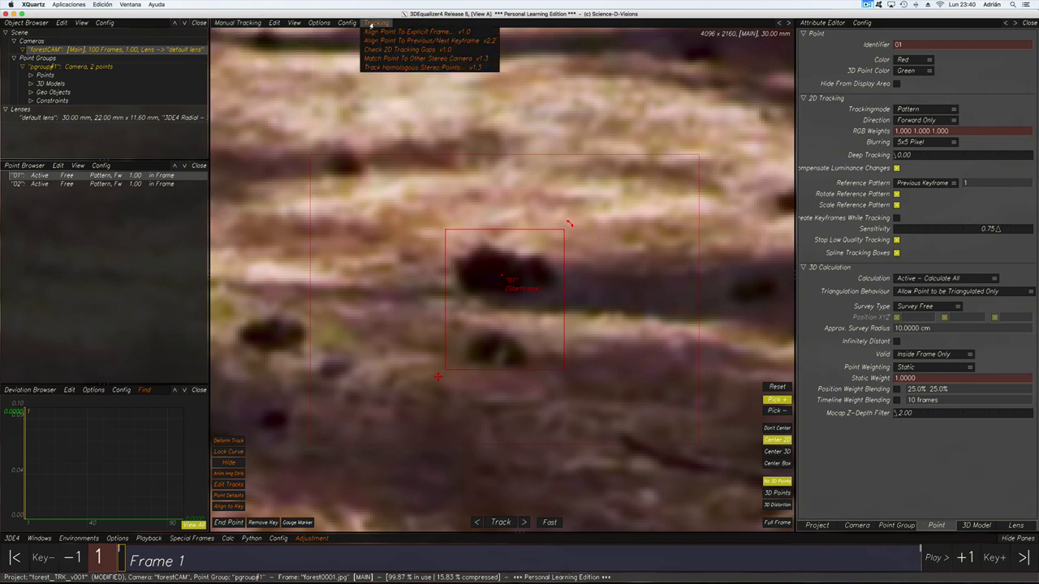
{"action": "left_click", "coordinate": [157, 351]}
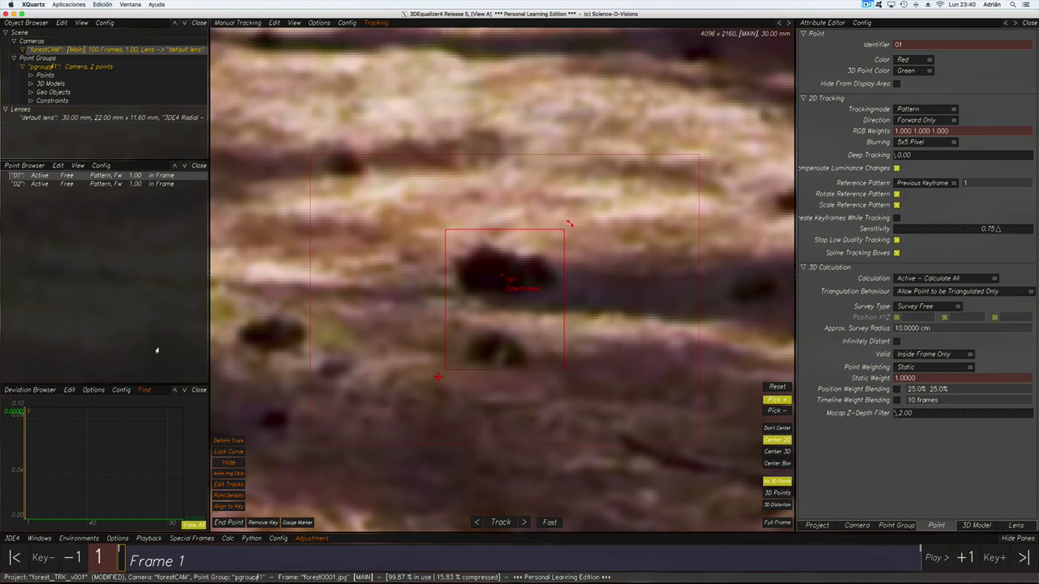